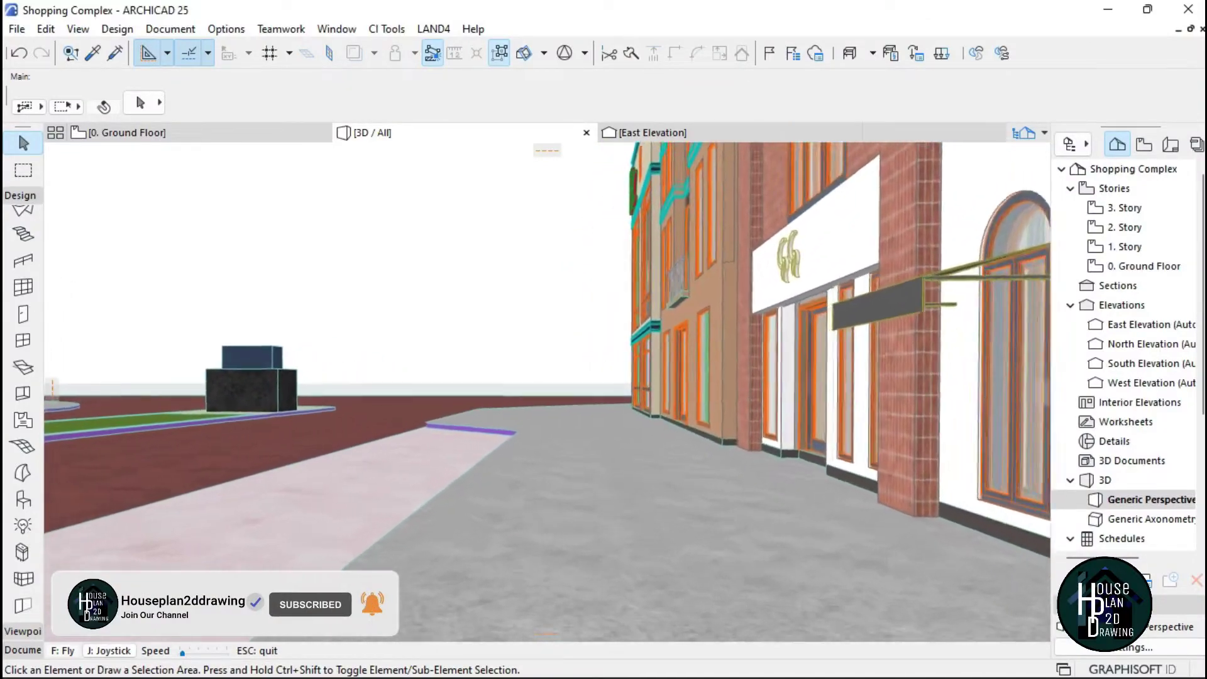
Step: Walk forward along the sidewalk in the 3D fly-through
{"action": "key", "text": "Up"}
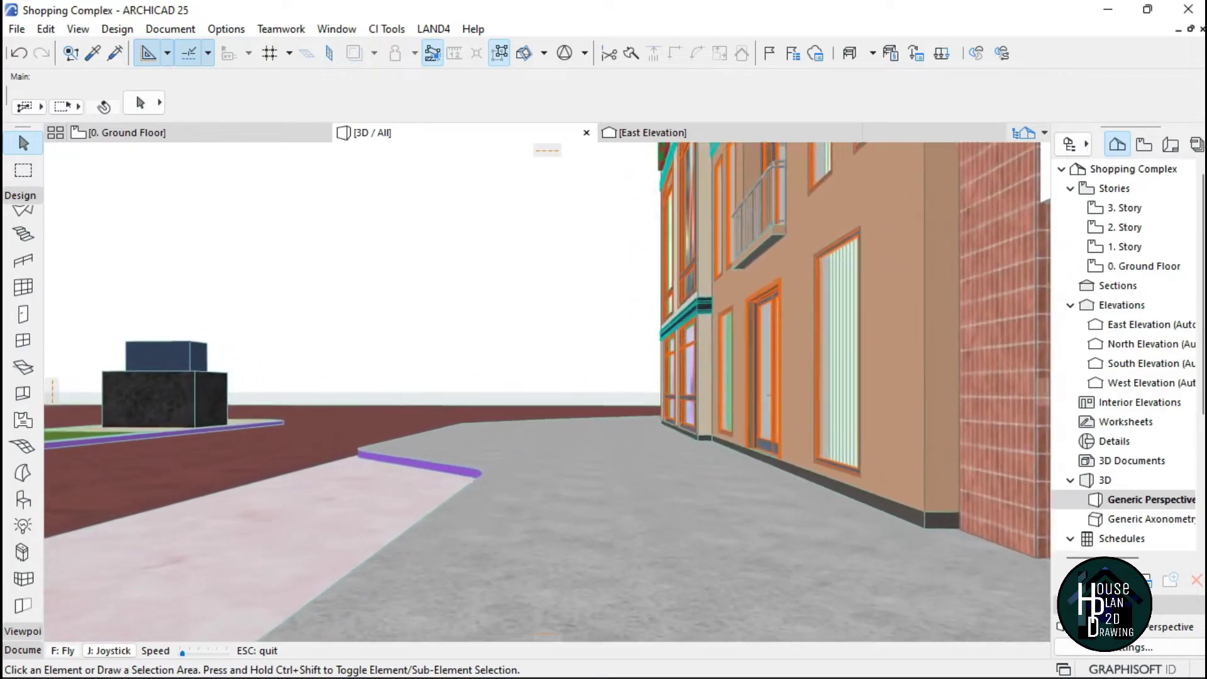
Step: Approach the shop windows and corner entrance, then rise up to the Ez sign
{"action": "key", "text": "Up"}
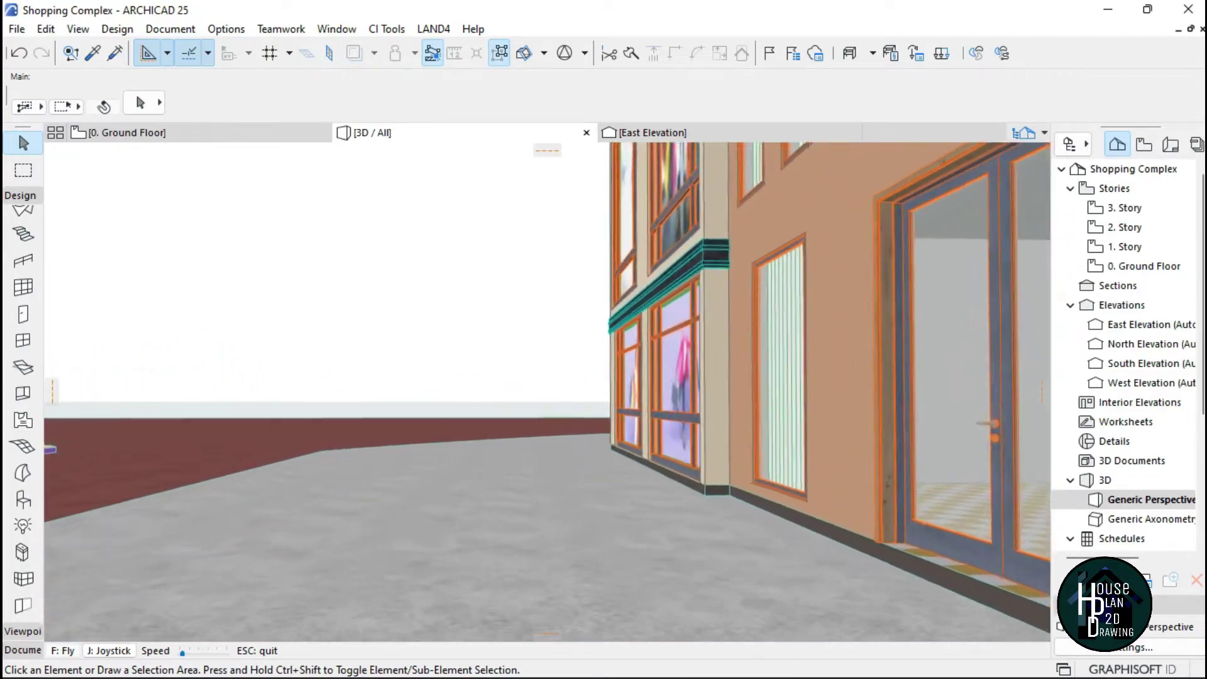
{"action": "key", "text": "Left"}
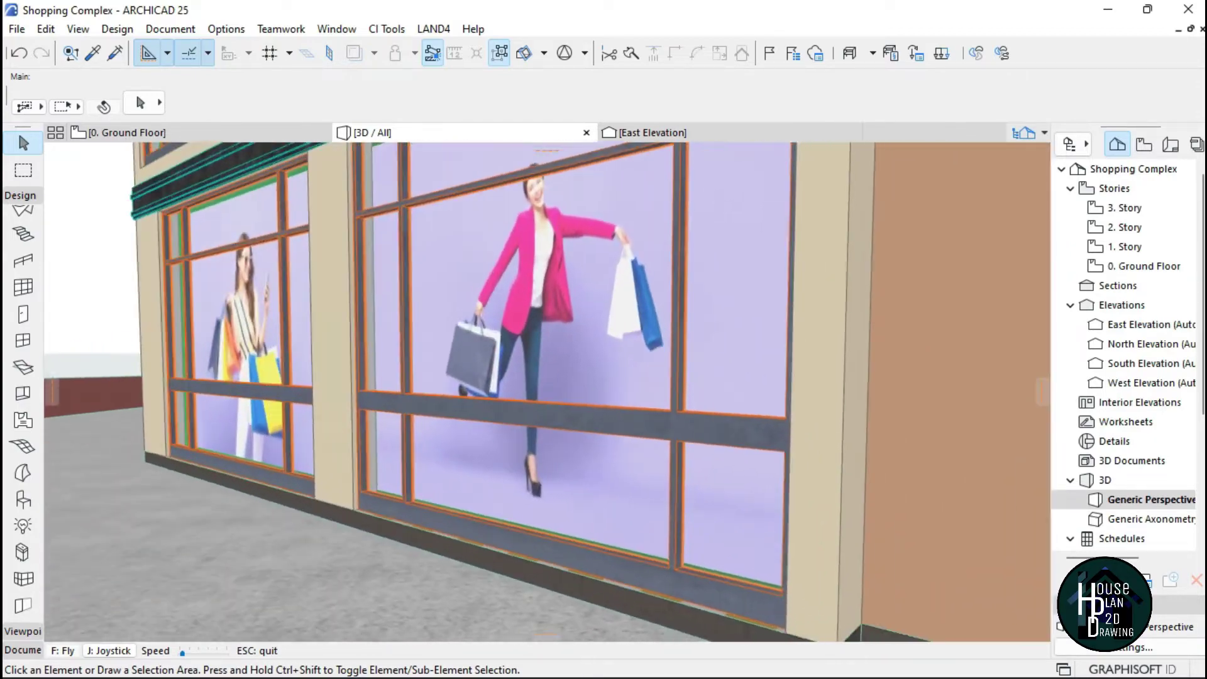
{"action": "key", "text": "Down"}
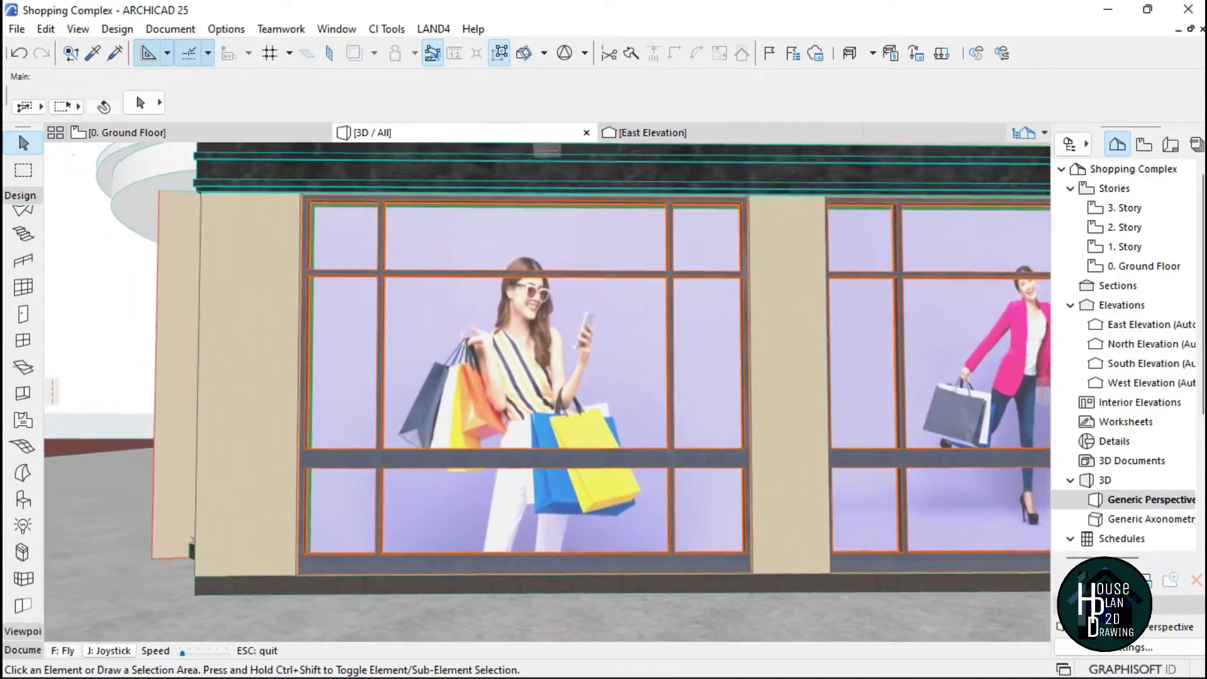
{"action": "key", "text": "Left"}
{"action": "key", "text": "Left"}
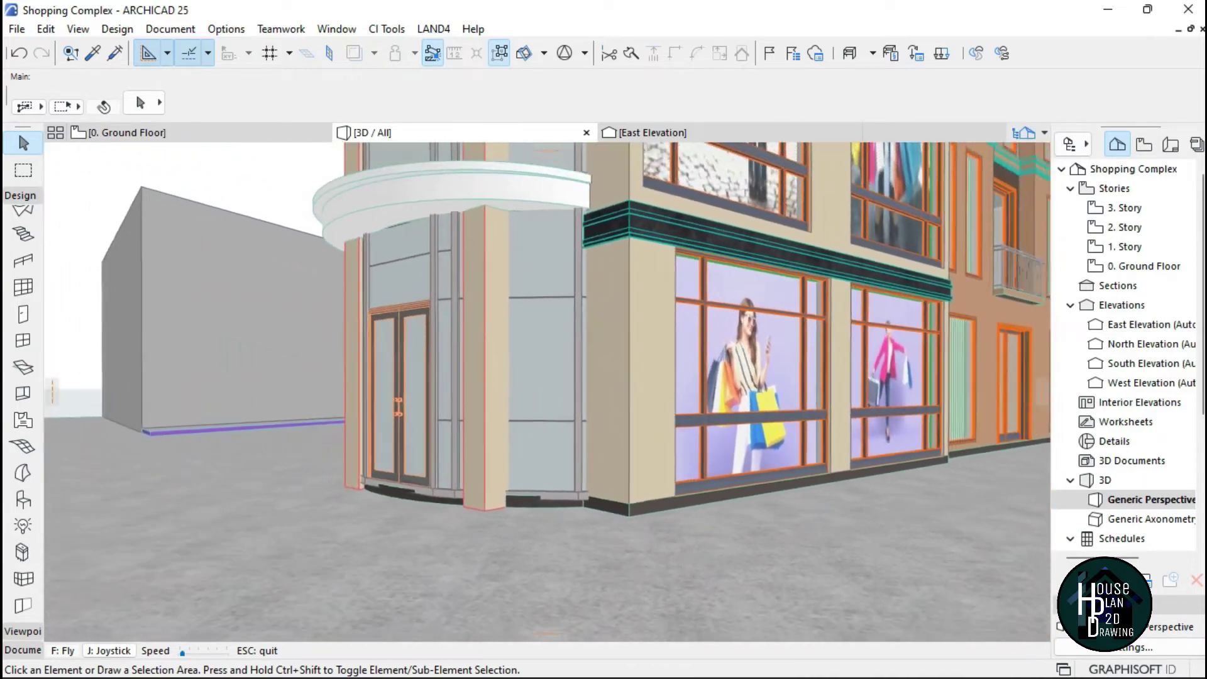
{"action": "key", "text": "Up"}
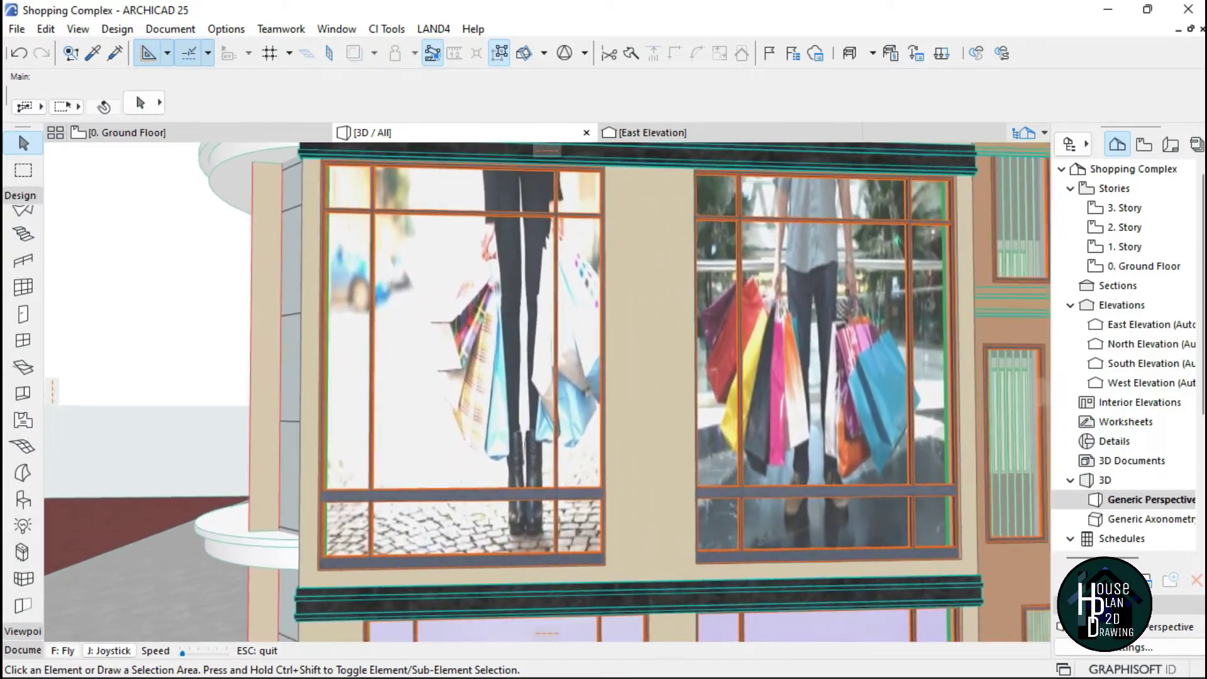
{"action": "key", "text": "Right"}
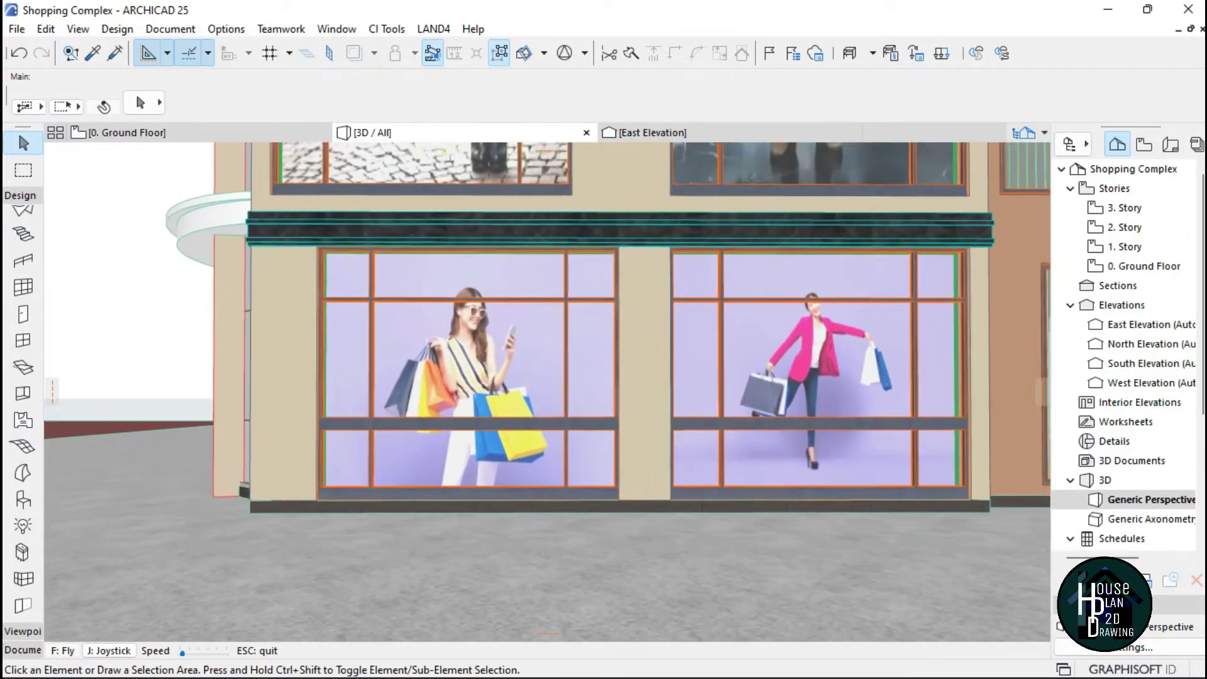
{"action": "key", "text": "Page_Up"}
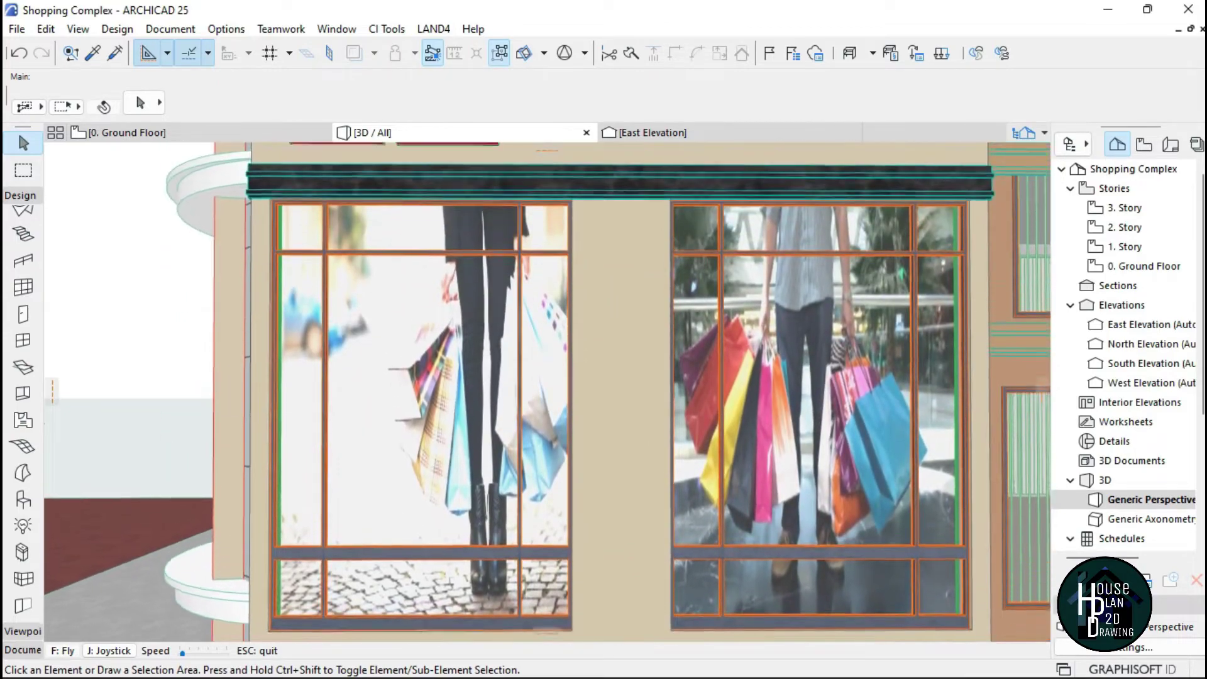
{"action": "key", "text": "Down"}
Step: Circle the Ez building past the side facade and curved entrance, then exit Explore
{"action": "key", "text": "Left"}
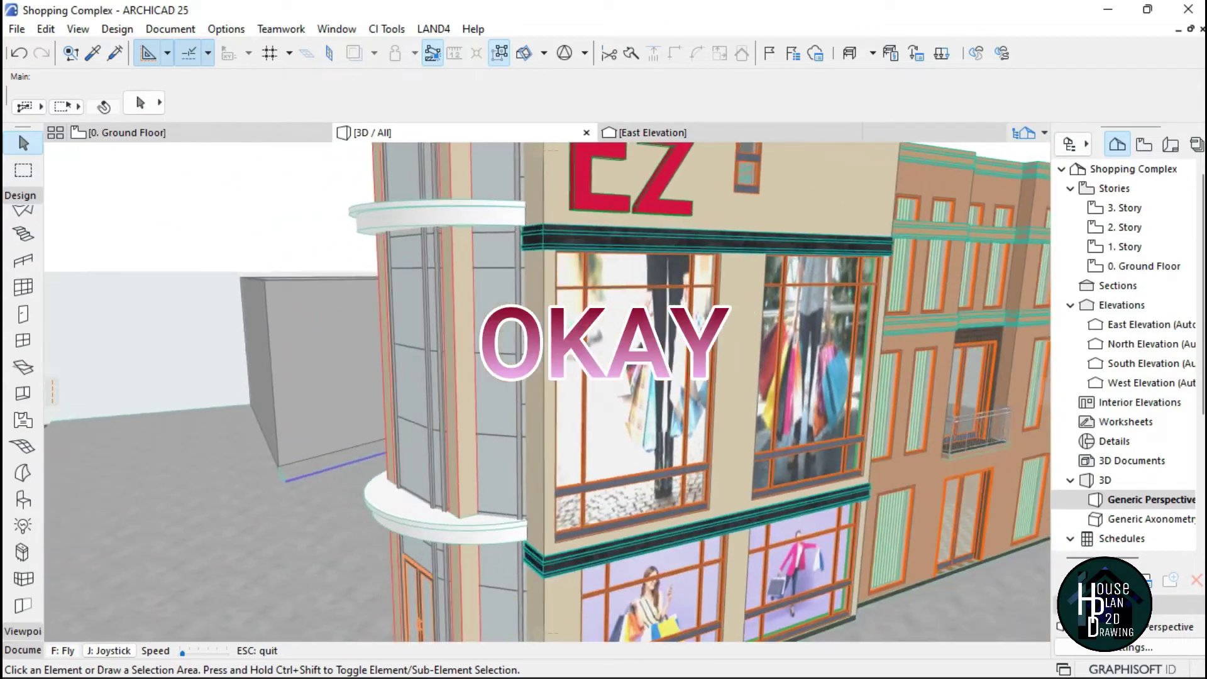
{"action": "key", "text": "Left"}
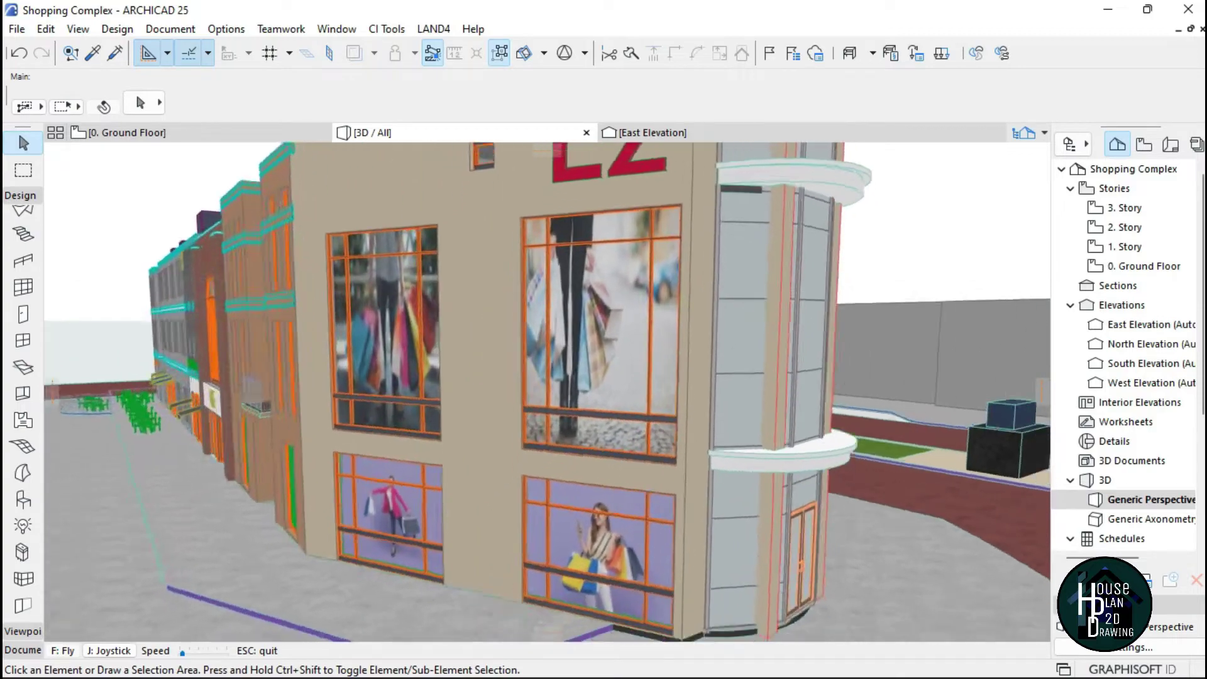
{"action": "key", "text": "Right"}
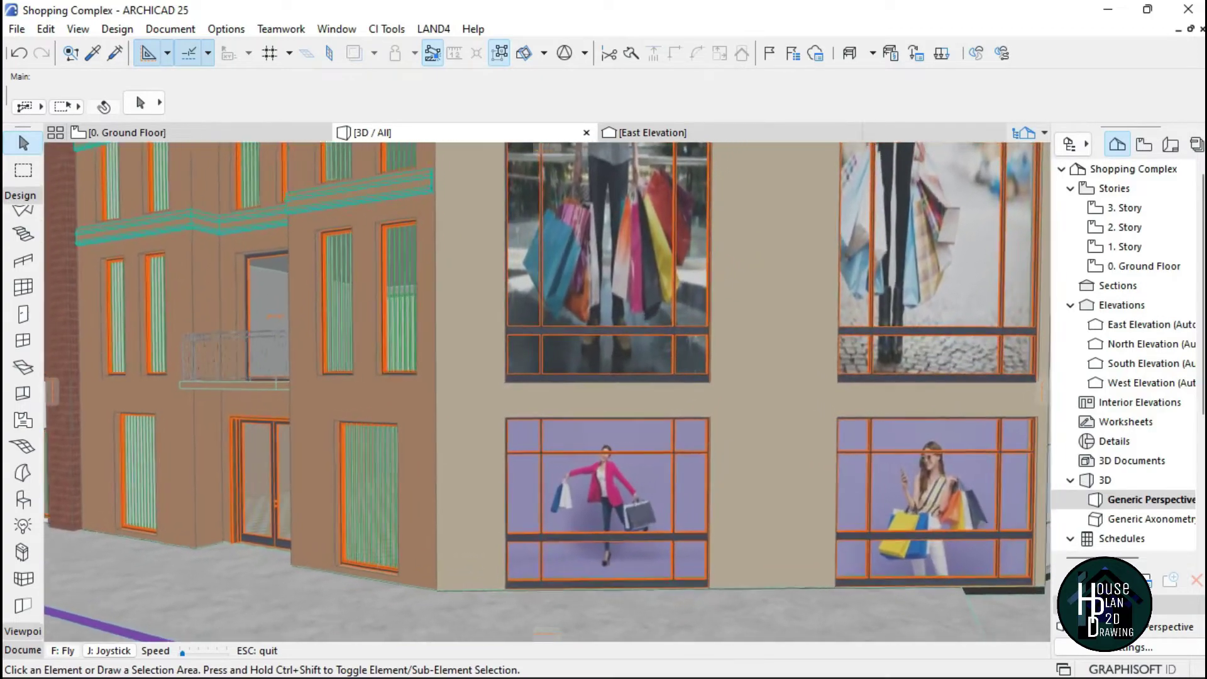
{"action": "key", "text": "s"}
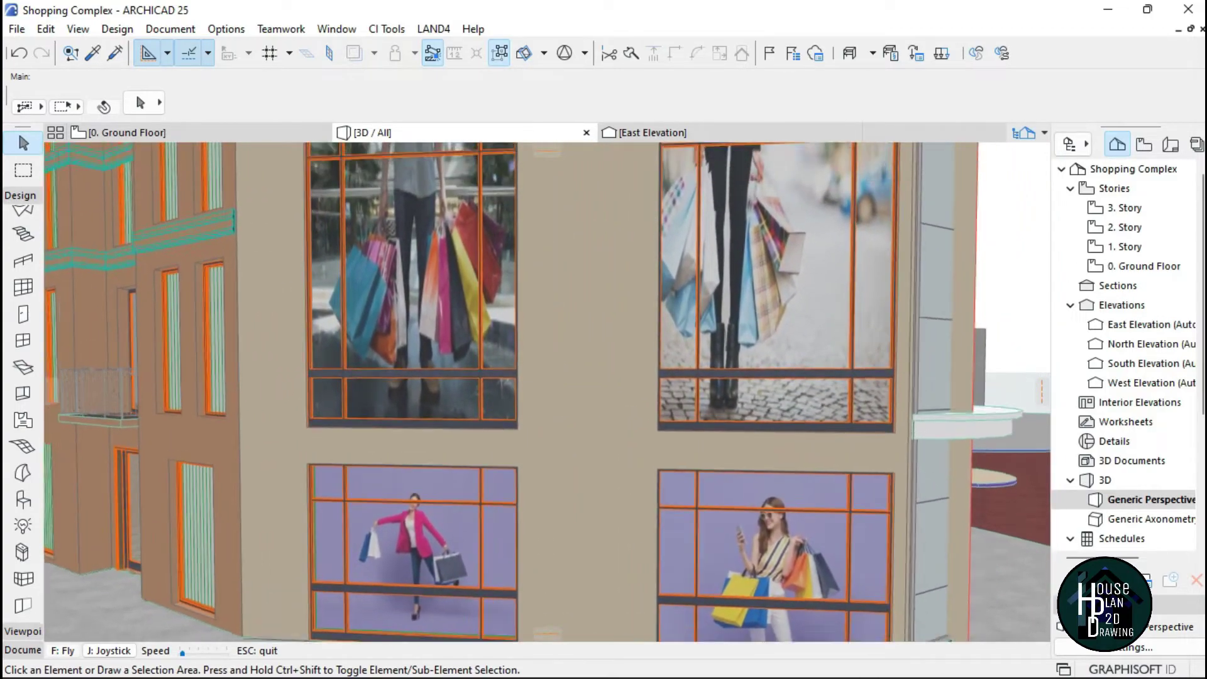
{"action": "key", "text": "Right"}
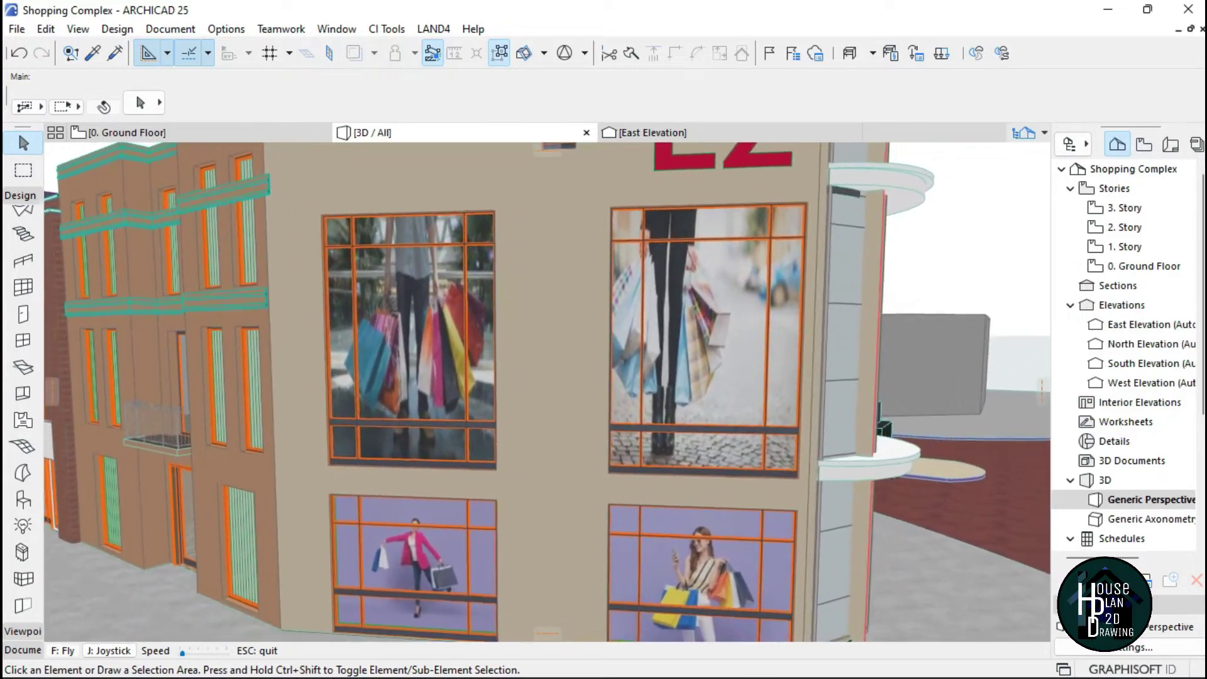
{"action": "key", "text": "Right"}
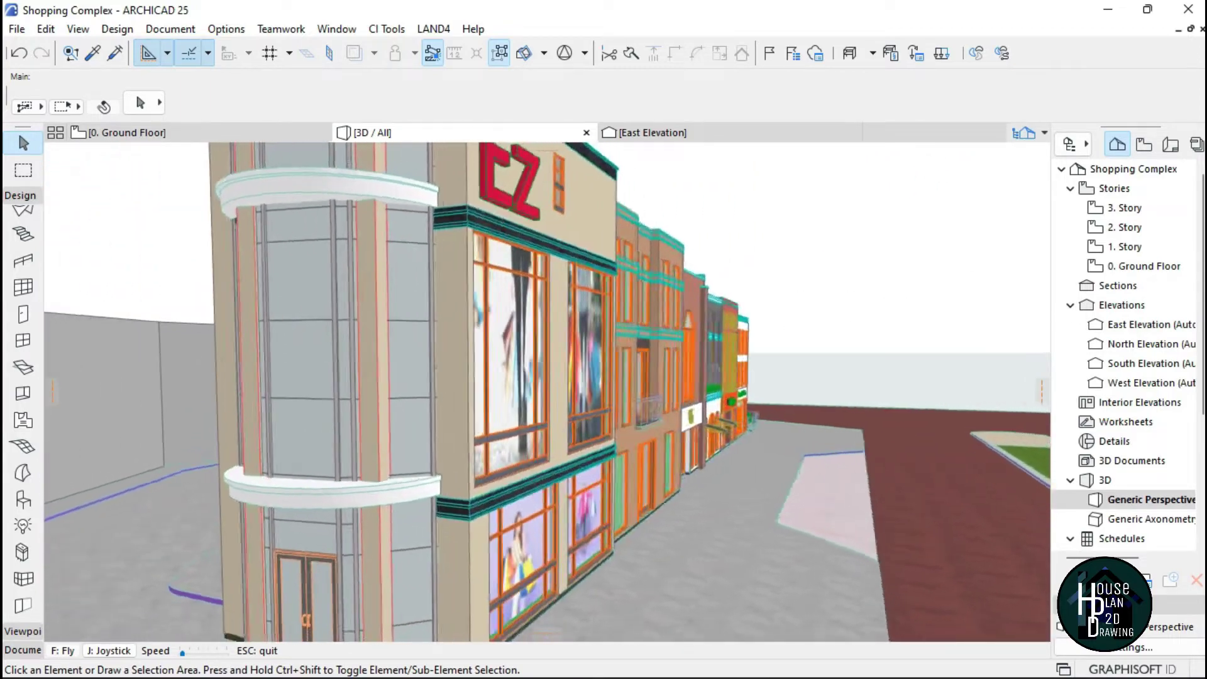
{"action": "key", "text": "s"}
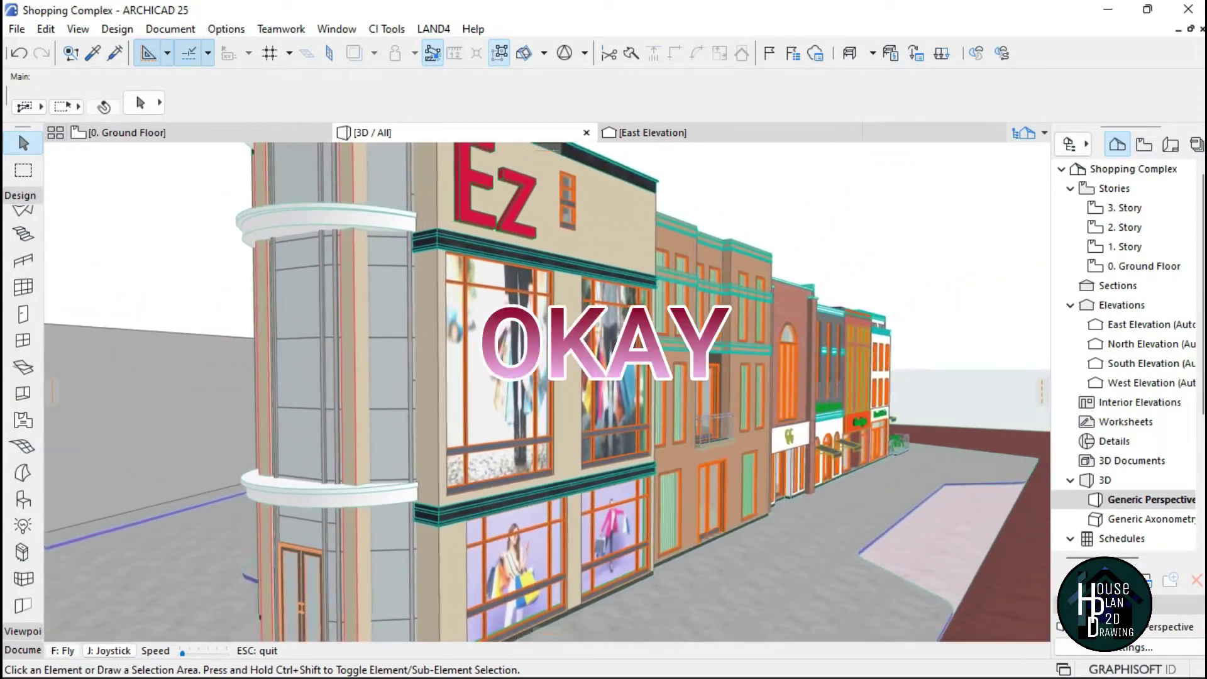
{"action": "key", "text": "Down"}
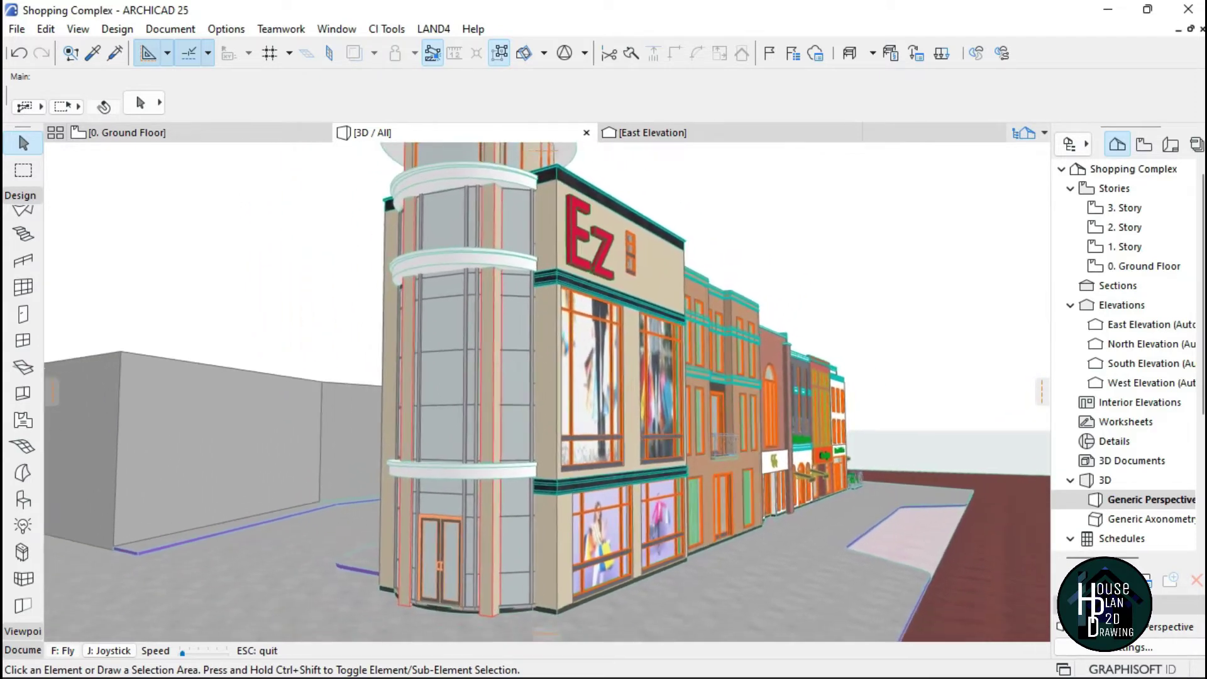
{"action": "key", "text": "Escape"}
Step: Switch to the 0. Ground Floor plan and select the Object tool
{"action": "left_click", "coordinate": [172, 134]}
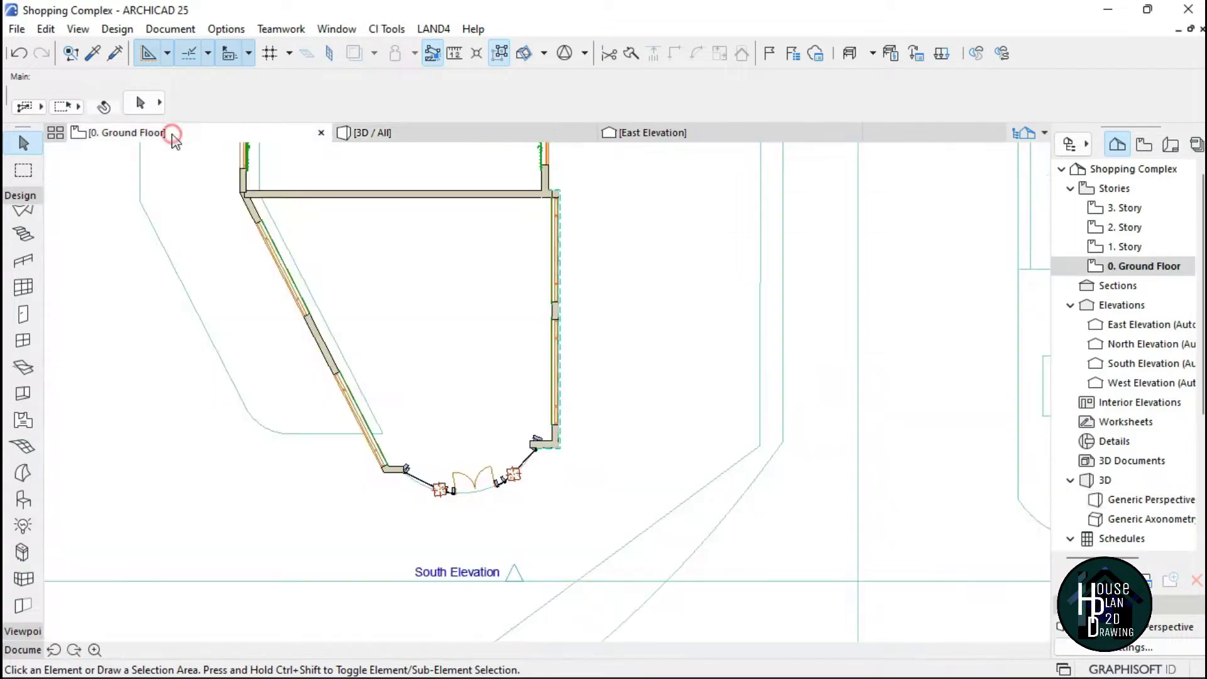
{"action": "left_click", "coordinate": [395, 297]}
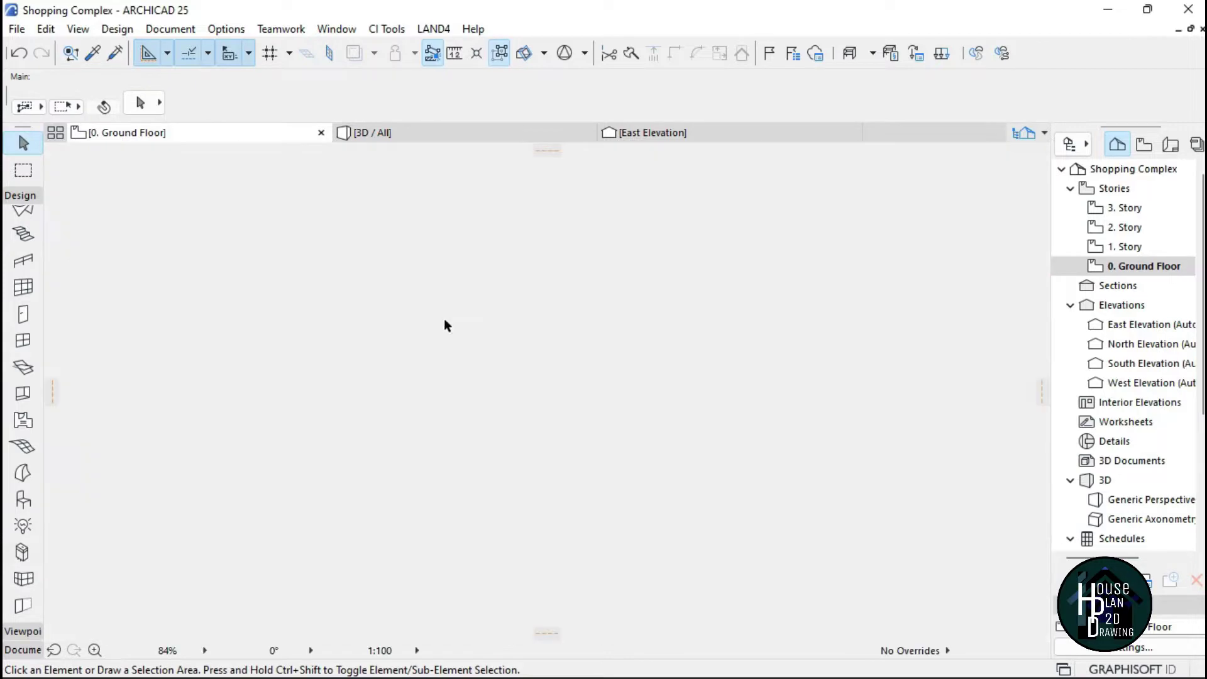
{"action": "scroll", "coordinate": [497, 371], "scroll_direction": "down", "scroll_amount": 4}
{"action": "scroll", "coordinate": [504, 381], "scroll_direction": "up", "scroll_amount": 5}
{"action": "scroll", "coordinate": [377, 341], "scroll_direction": "down", "scroll_amount": 2}
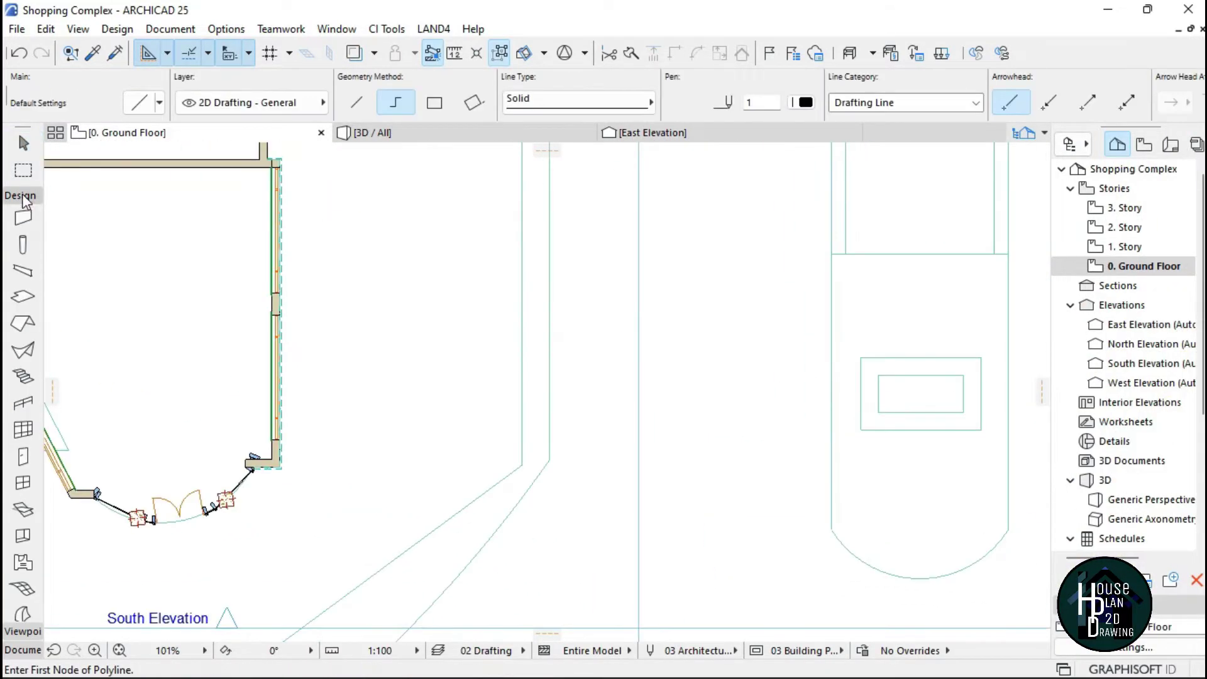
{"action": "left_click", "coordinate": [23, 195]}
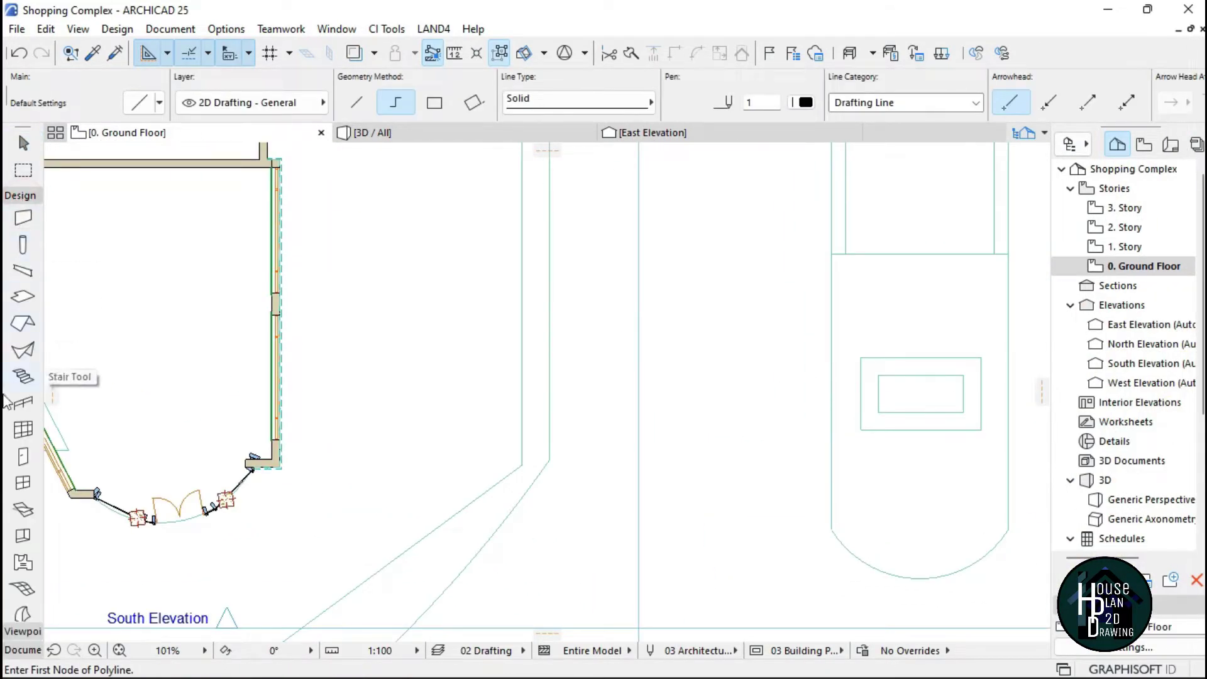
{"action": "scroll", "coordinate": [24, 522], "scroll_direction": "down", "scroll_amount": 3}
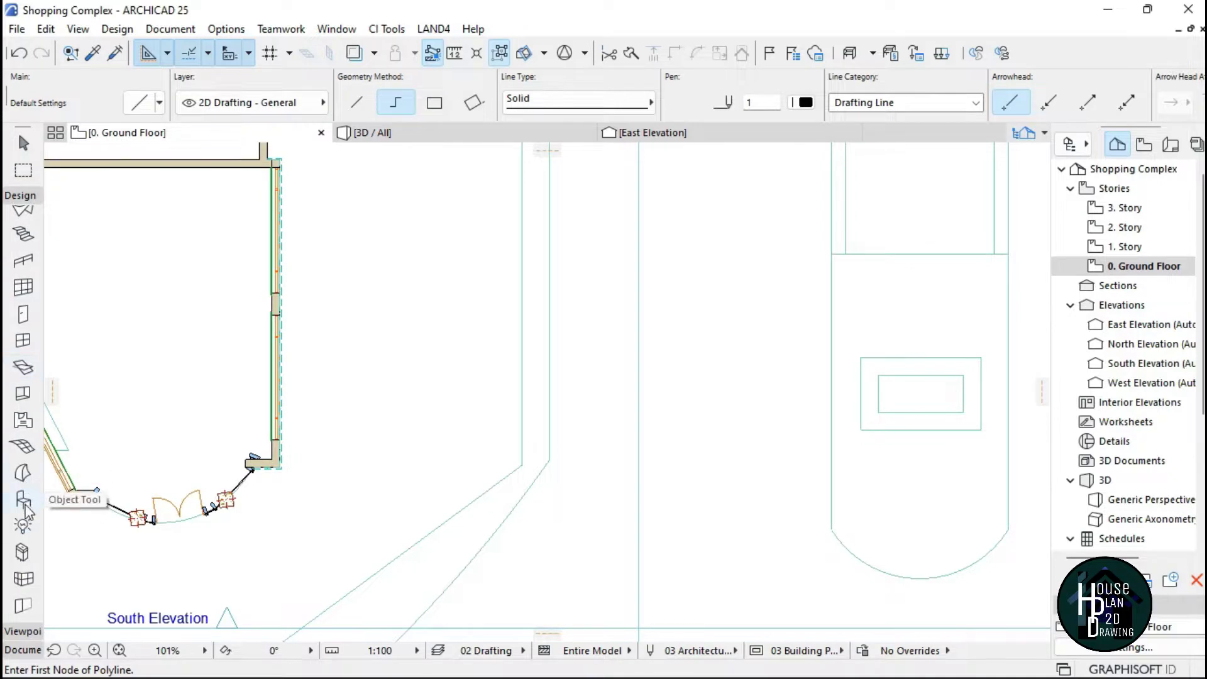
Step: Search 'pictu' in the object settings and set Picture 25 as the default object
{"action": "left_click", "coordinate": [23, 499]}
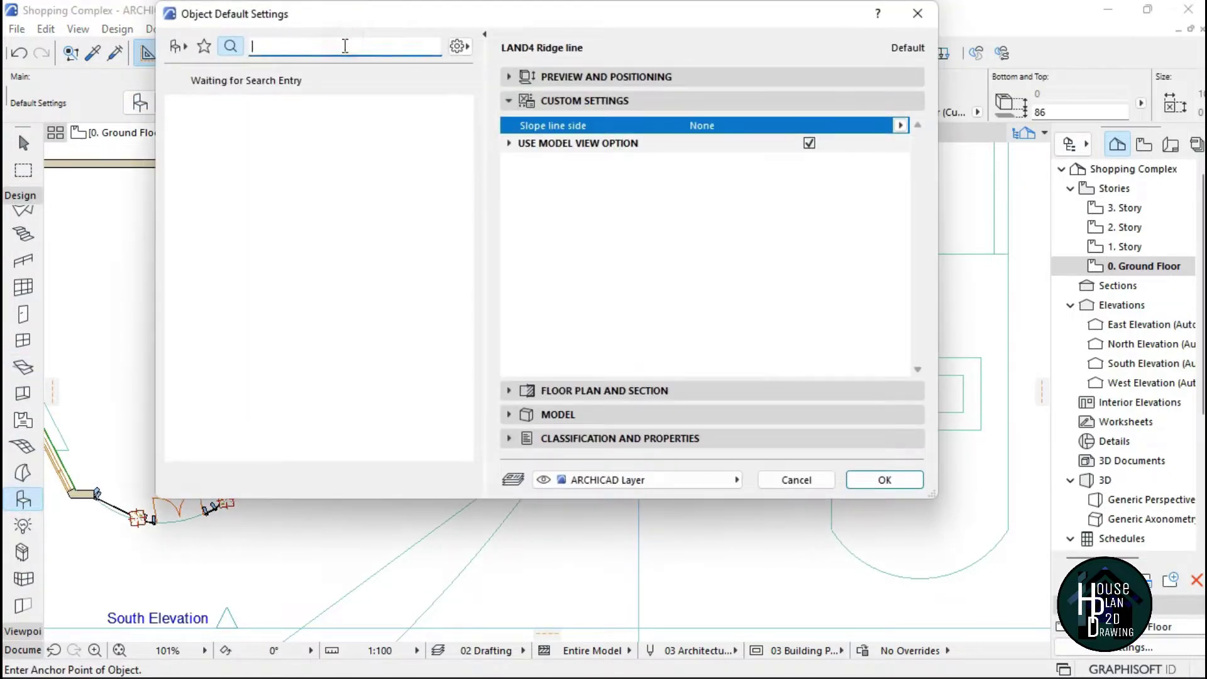
{"action": "type", "text": "picture"}
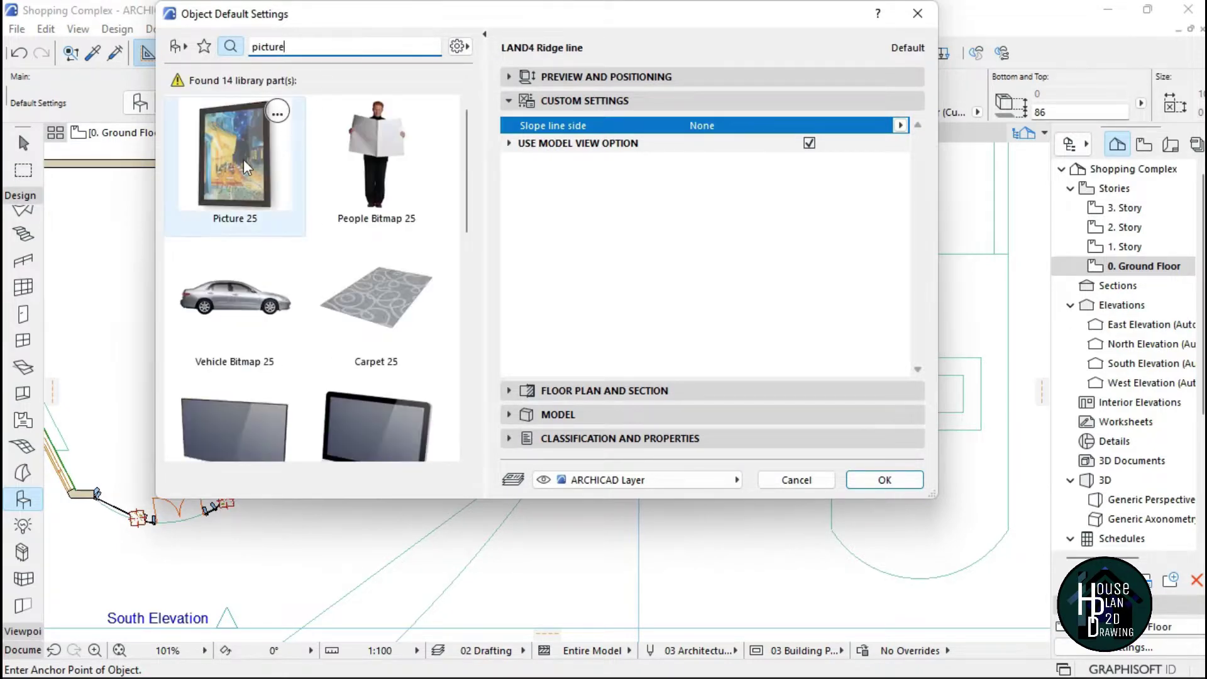
{"action": "left_click", "coordinate": [242, 160]}
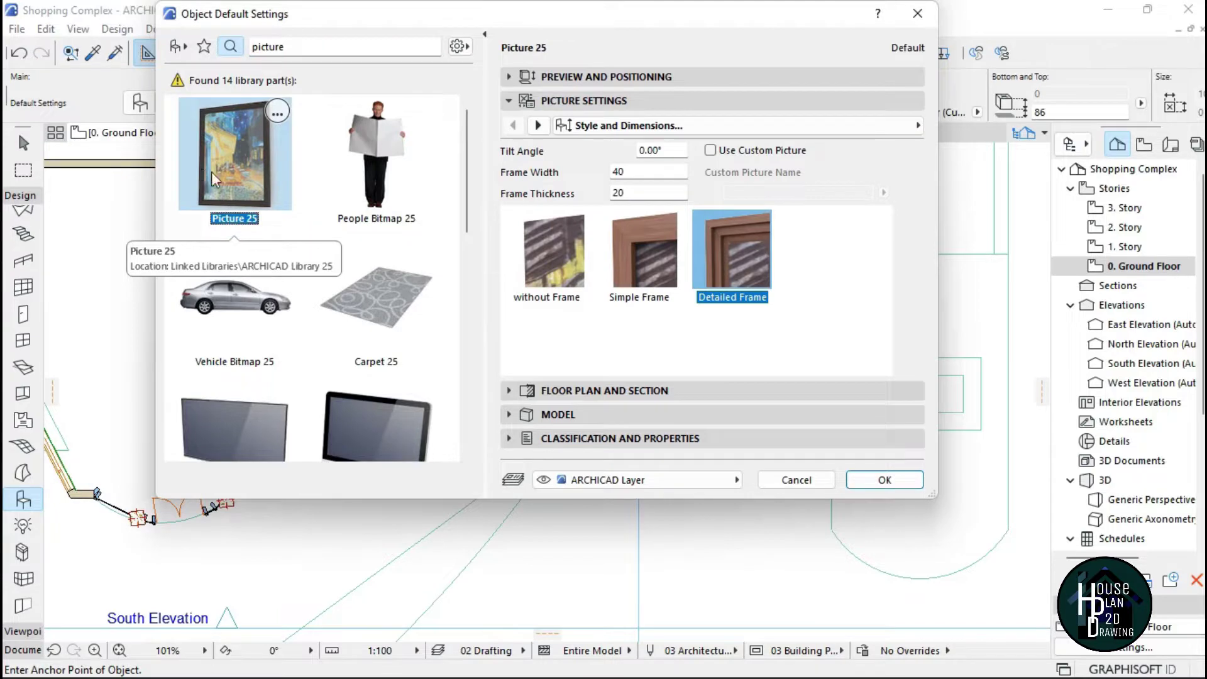
{"action": "left_click", "coordinate": [898, 480]}
{"action": "scroll", "coordinate": [465, 333], "scroll_direction": "down", "scroll_amount": 2}
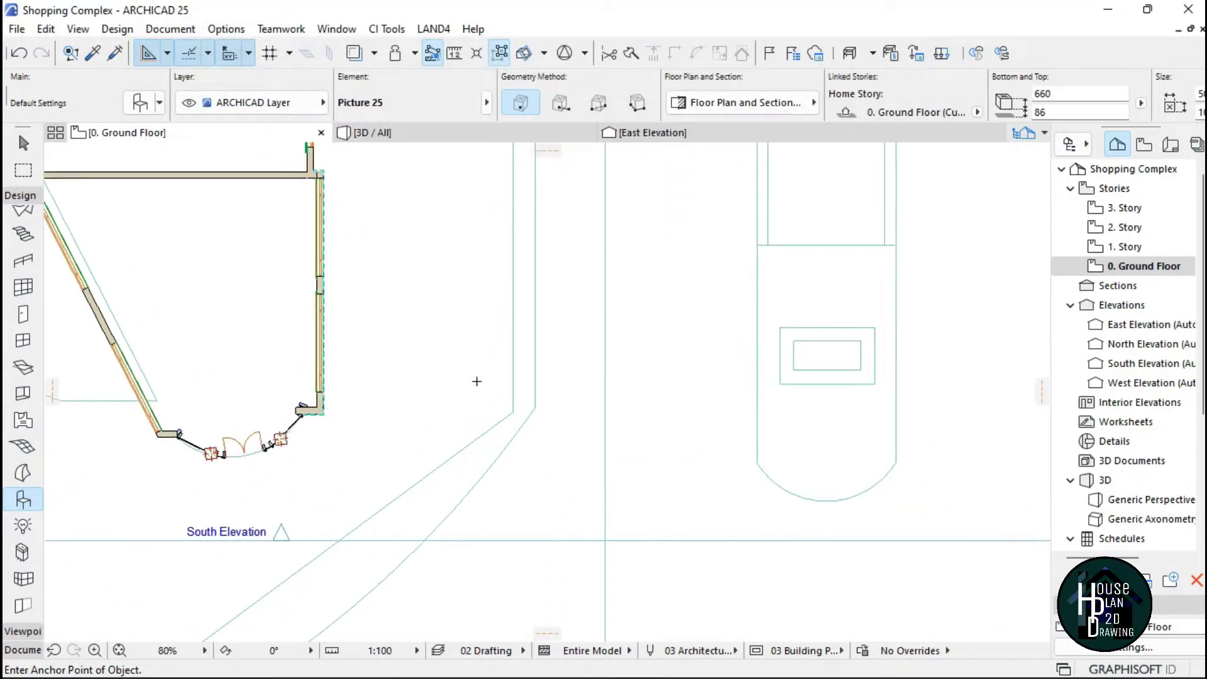
Step: Finish placing Picture objects on the Ground Floor plan
{"action": "scroll", "coordinate": [474, 426], "scroll_direction": "up", "scroll_amount": 10}
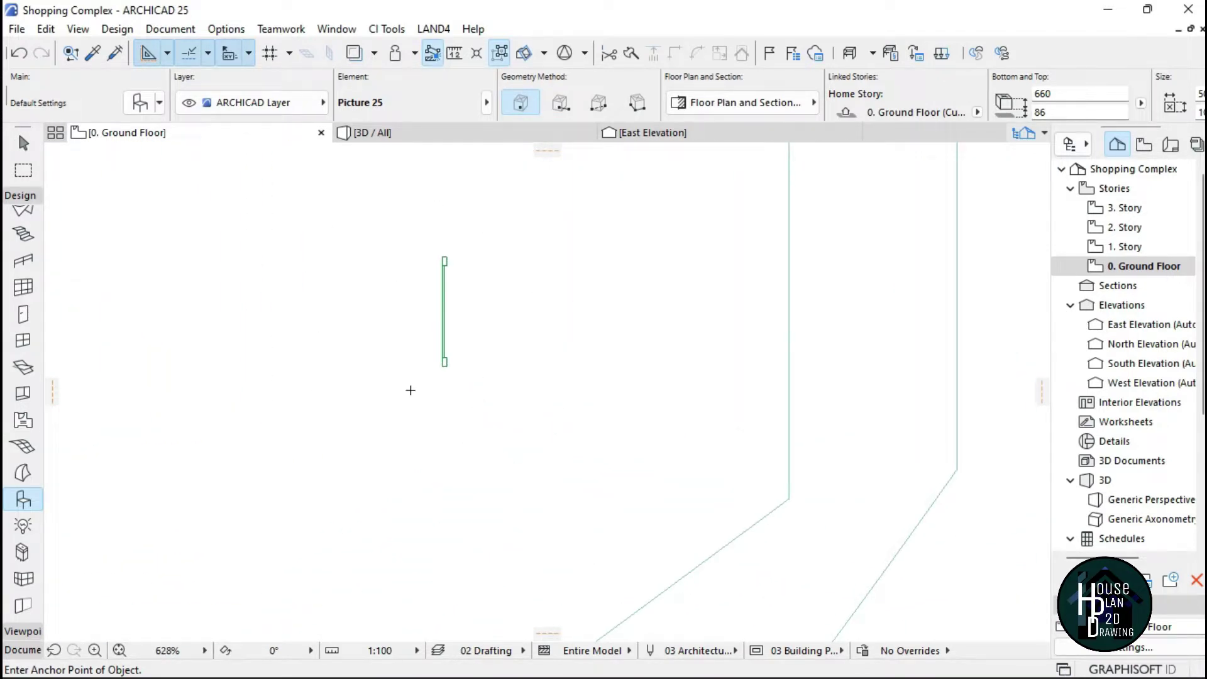
{"action": "scroll", "coordinate": [433, 371], "scroll_direction": "down", "scroll_amount": 5}
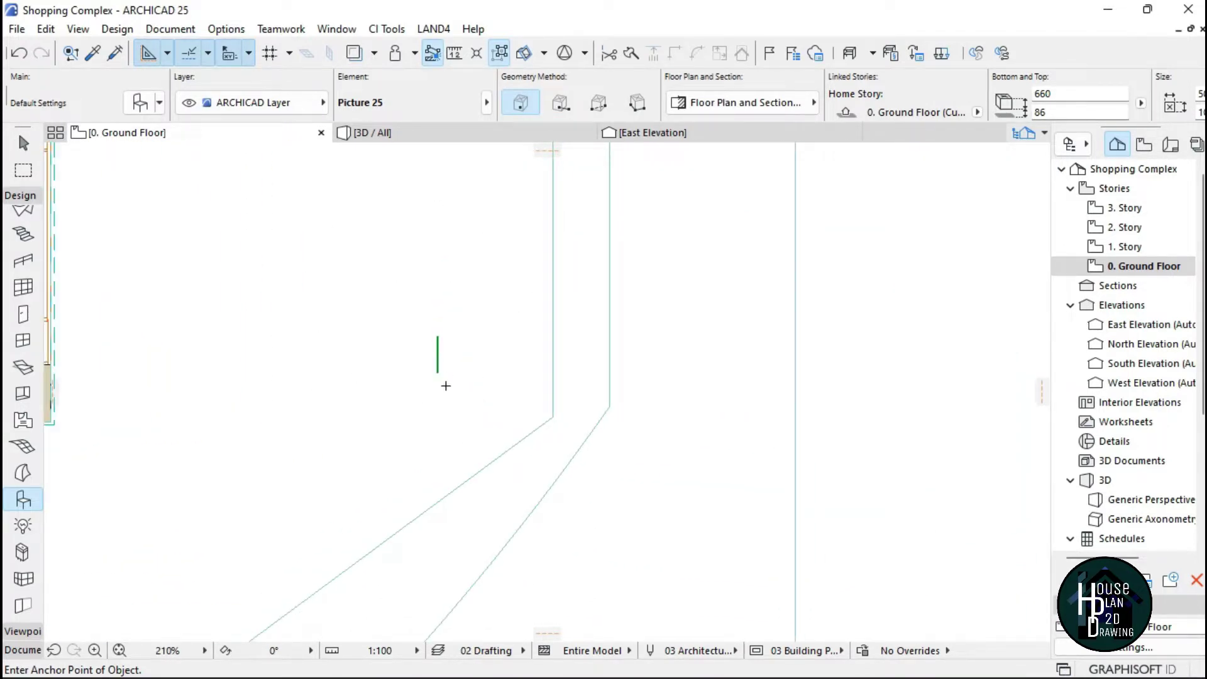
{"action": "key", "text": "Escape"}
Step: Fly toward and back from the shopfront in 3D, then return to the Ground Floor plan
{"action": "left_click", "coordinate": [425, 134]}
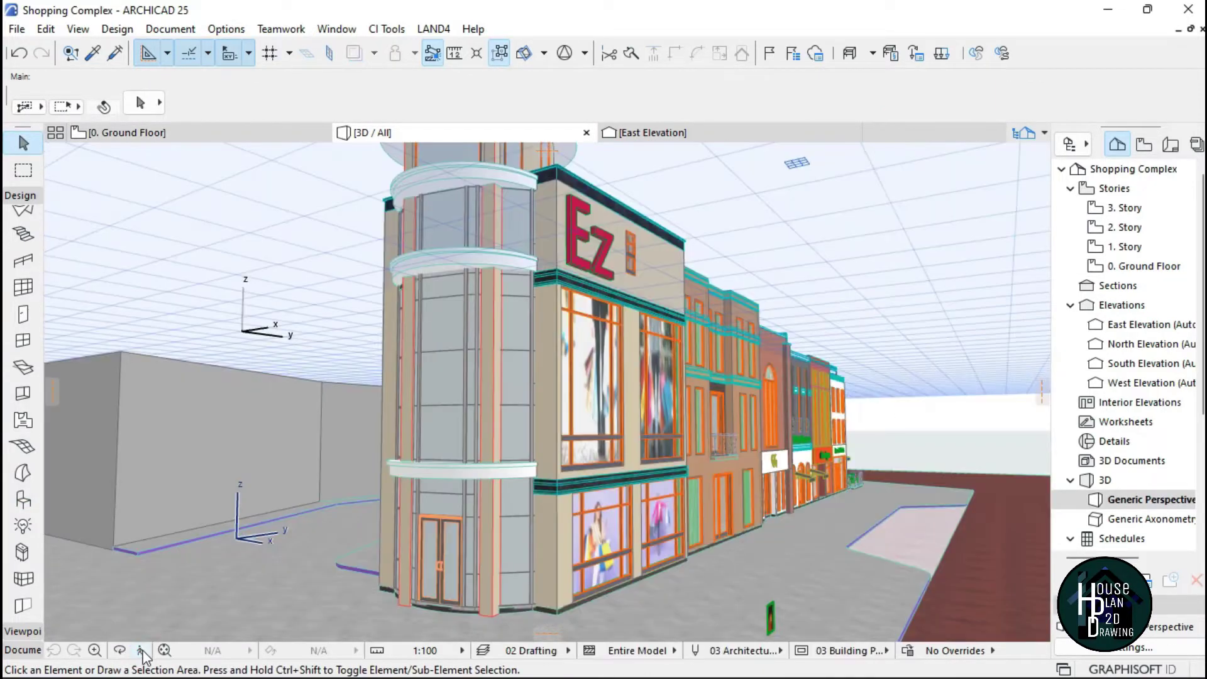
{"action": "left_click", "coordinate": [142, 650]}
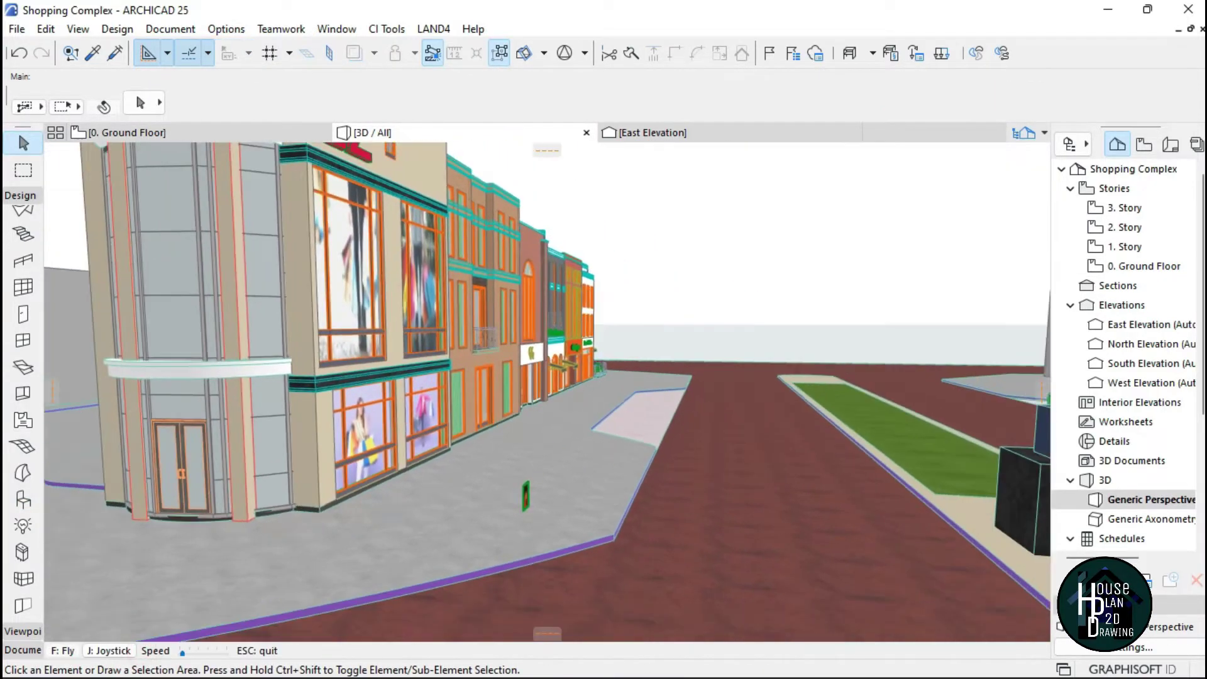
{"action": "key", "text": "Up"}
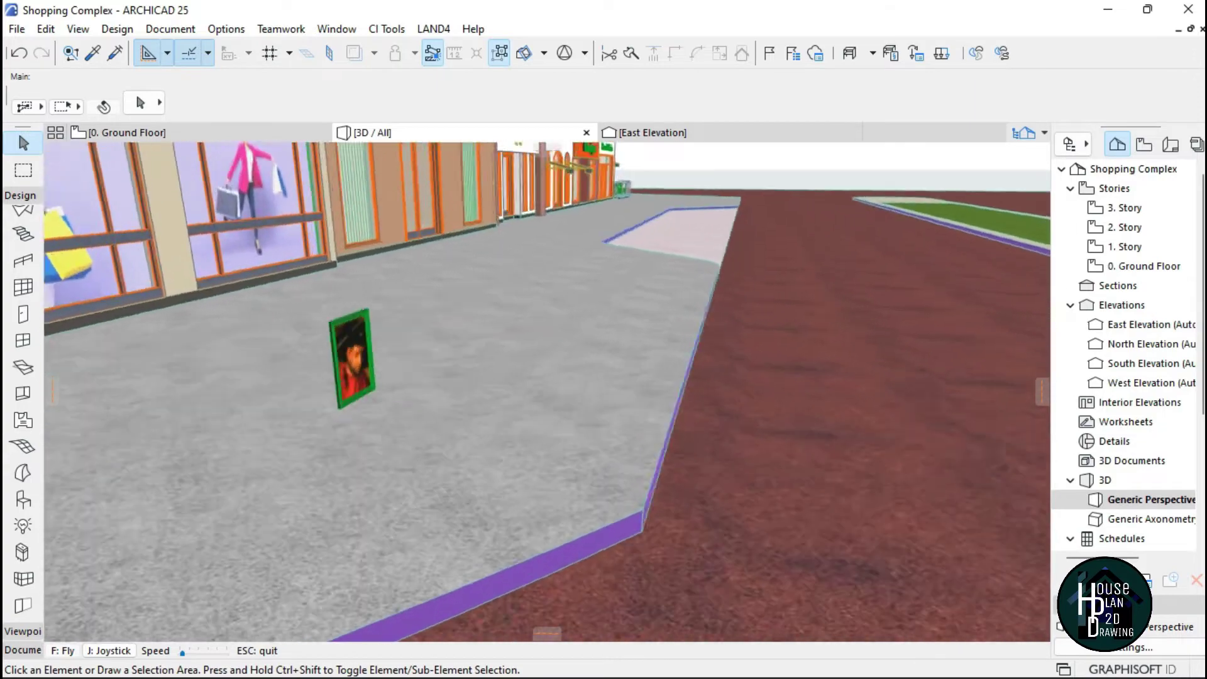
{"action": "key", "text": "Down"}
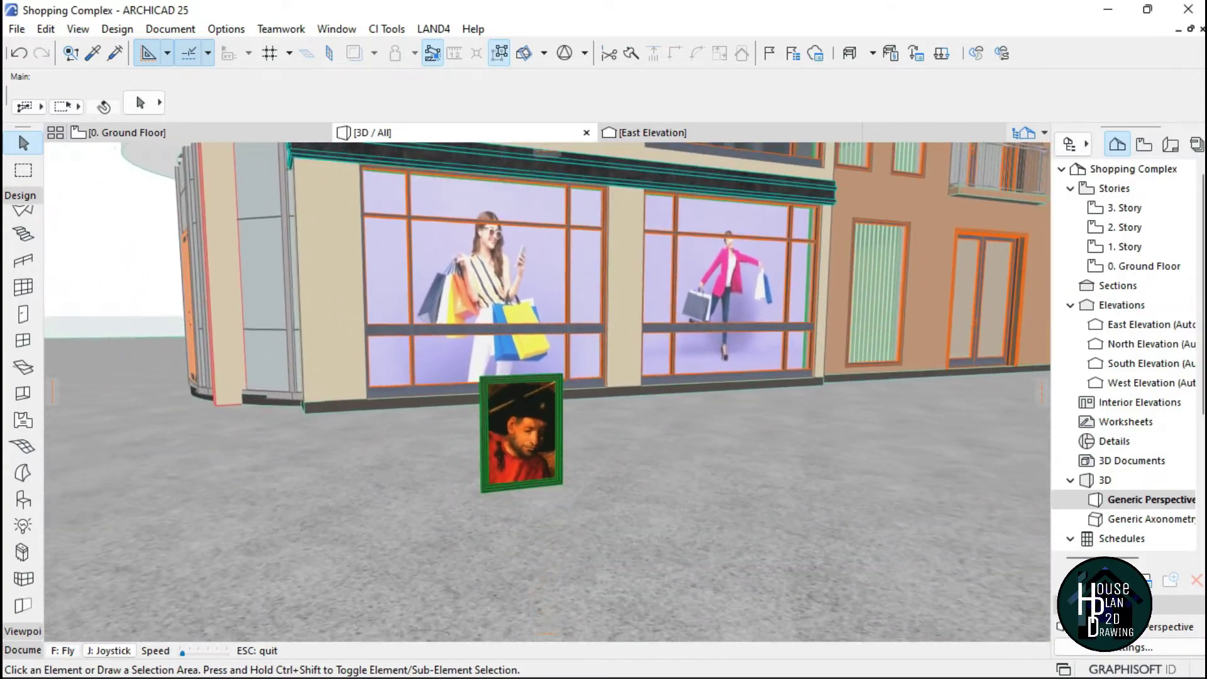
{"action": "key", "text": "Escape"}
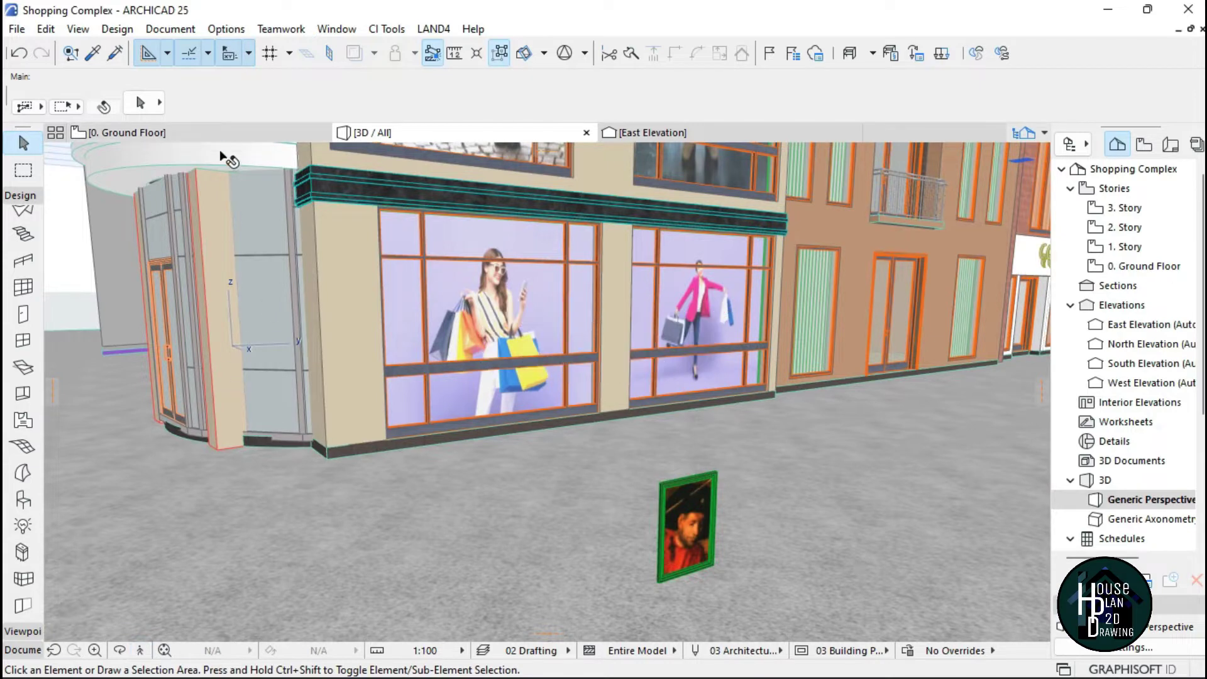
{"action": "left_click", "coordinate": [220, 134]}
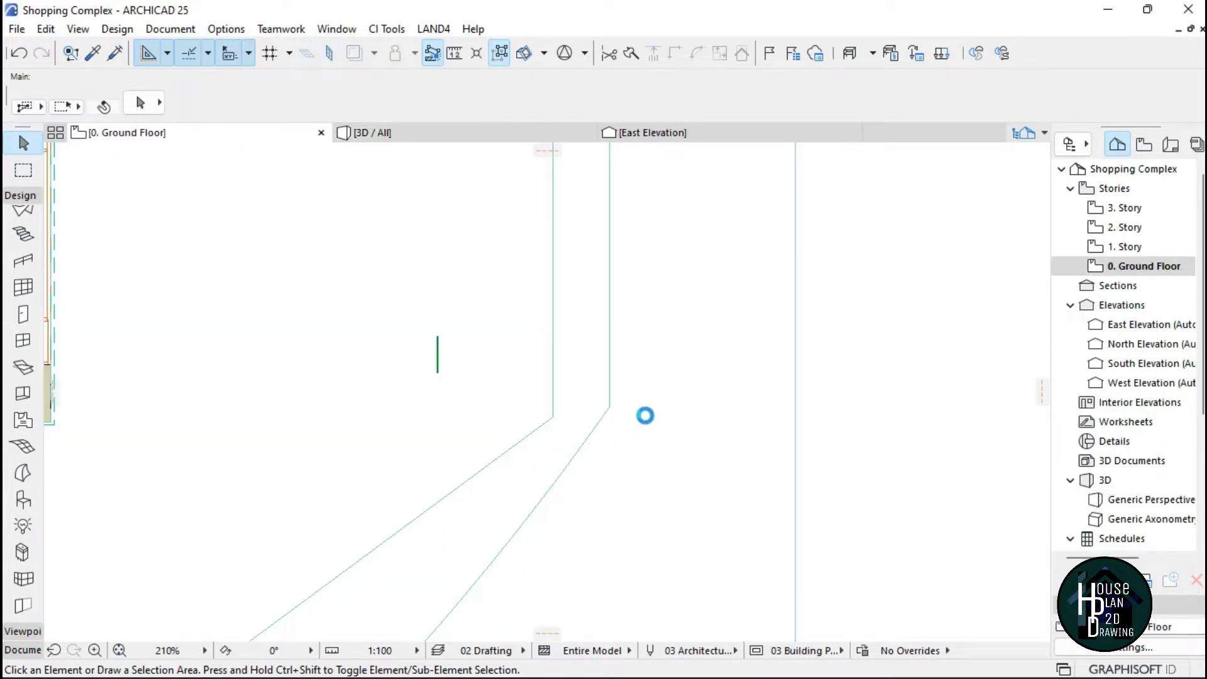
Step: Delete the green Picture 25 at the wall corner
{"action": "scroll", "coordinate": [597, 400], "scroll_direction": "down", "scroll_amount": 5}
{"action": "scroll", "coordinate": [335, 364], "scroll_direction": "up", "scroll_amount": 14}
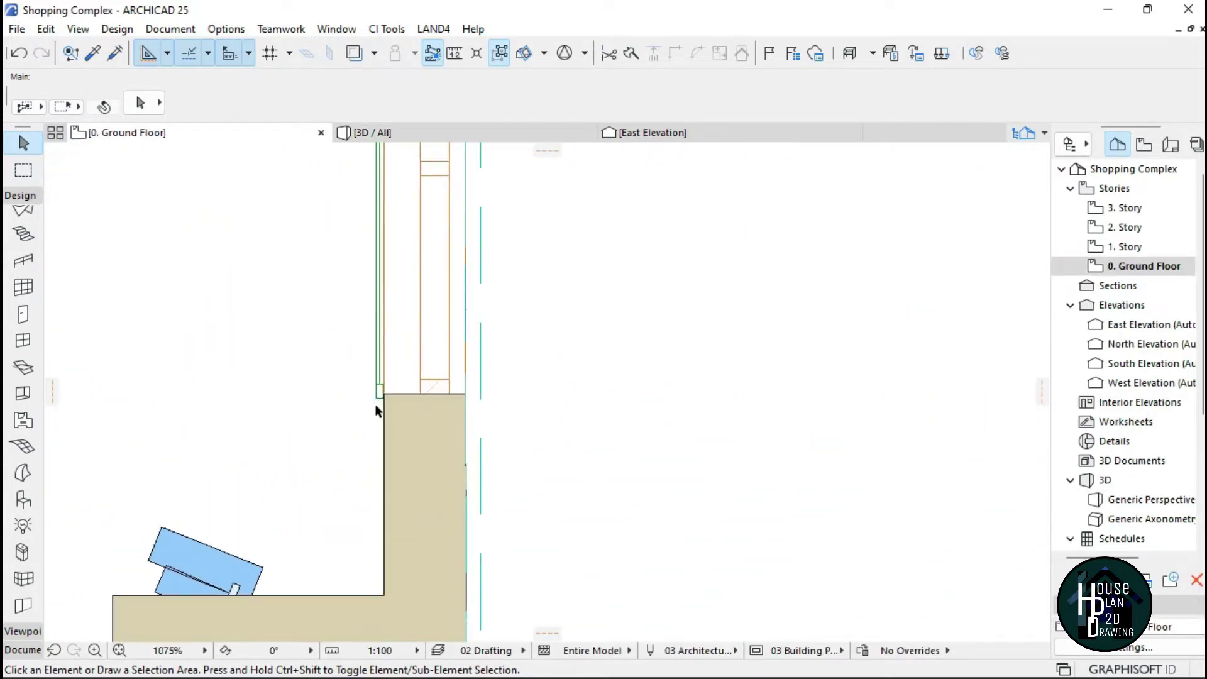
{"action": "scroll", "coordinate": [375, 410], "scroll_direction": "up", "scroll_amount": 5}
{"action": "left_click", "coordinate": [379, 368]}
{"action": "right_click", "coordinate": [378, 368]}
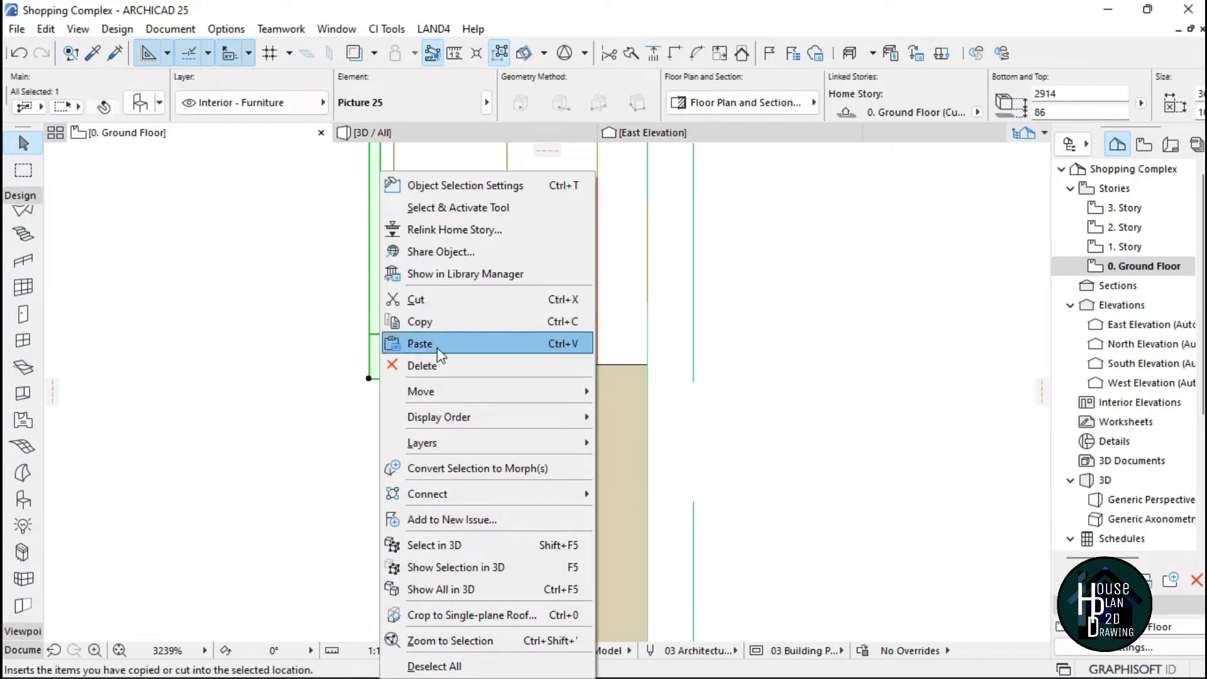
{"action": "left_click", "coordinate": [437, 365]}
Step: Check the 3D view after the deletion, then go back to the Ground Floor plan
{"action": "scroll", "coordinate": [444, 371], "scroll_direction": "down", "scroll_amount": 11}
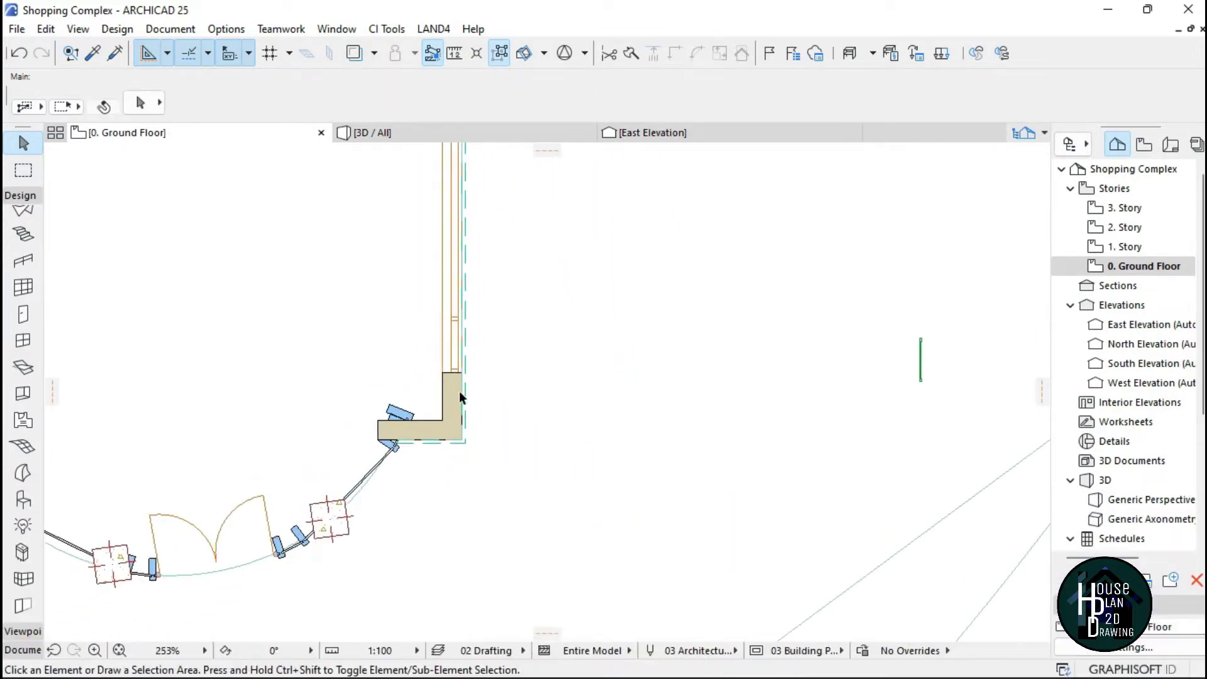
{"action": "scroll", "coordinate": [705, 399], "scroll_direction": "down", "scroll_amount": 5}
{"action": "scroll", "coordinate": [512, 359], "scroll_direction": "up", "scroll_amount": 5}
{"action": "left_click", "coordinate": [465, 132]}
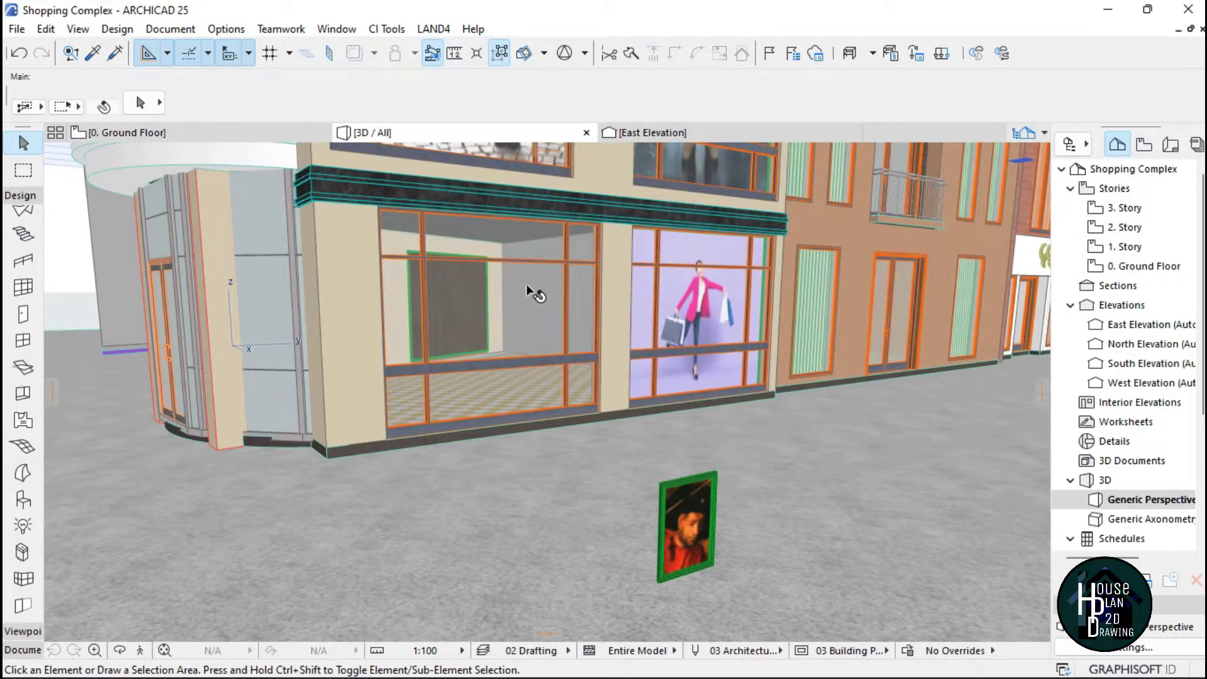
{"action": "left_click", "coordinate": [217, 132]}
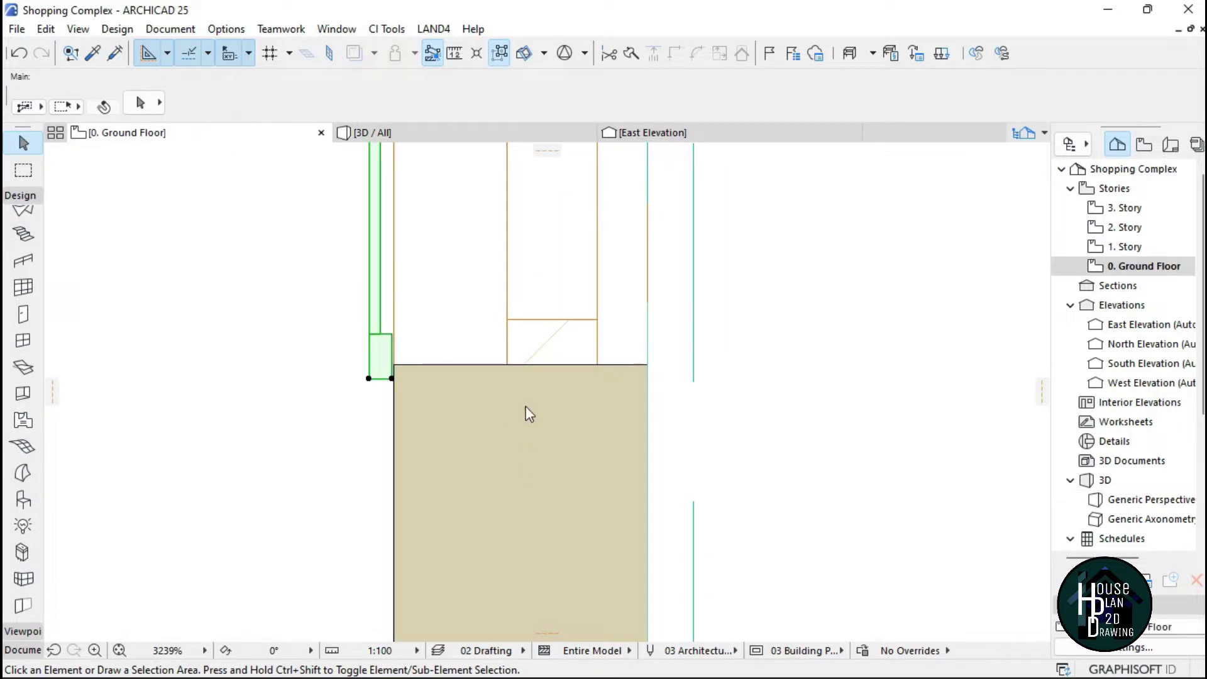
{"action": "scroll", "coordinate": [511, 372], "scroll_direction": "down", "scroll_amount": 8}
{"action": "scroll", "coordinate": [503, 352], "scroll_direction": "up", "scroll_amount": 4}
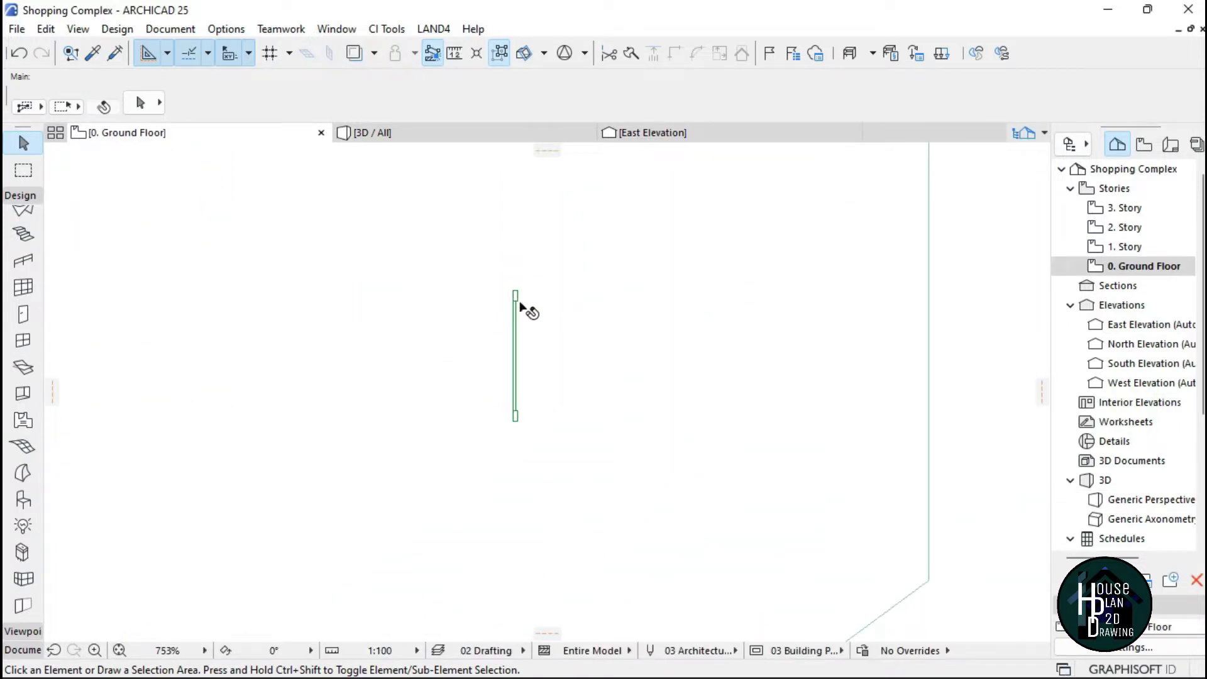
{"action": "scroll", "coordinate": [530, 356], "scroll_direction": "down", "scroll_amount": 5}
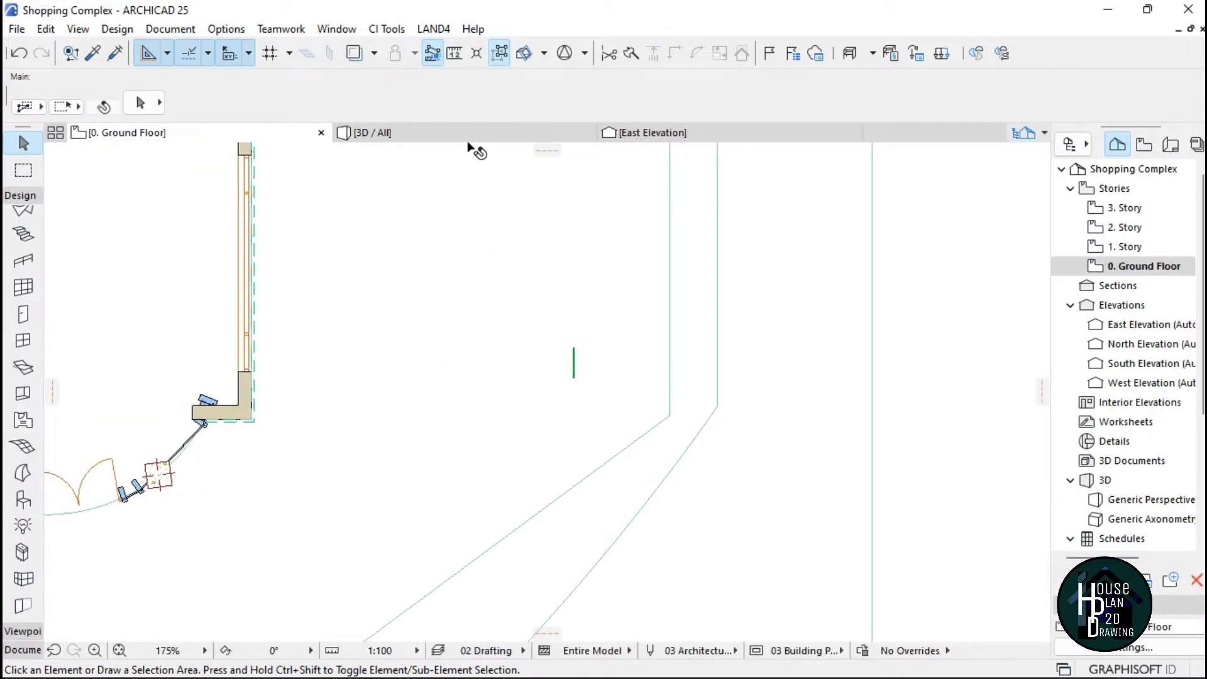
Step: Fly around the storefront in 3D Explore, then return to the Ground Floor plan
{"action": "left_click", "coordinate": [466, 132]}
{"action": "left_click", "coordinate": [140, 650]}
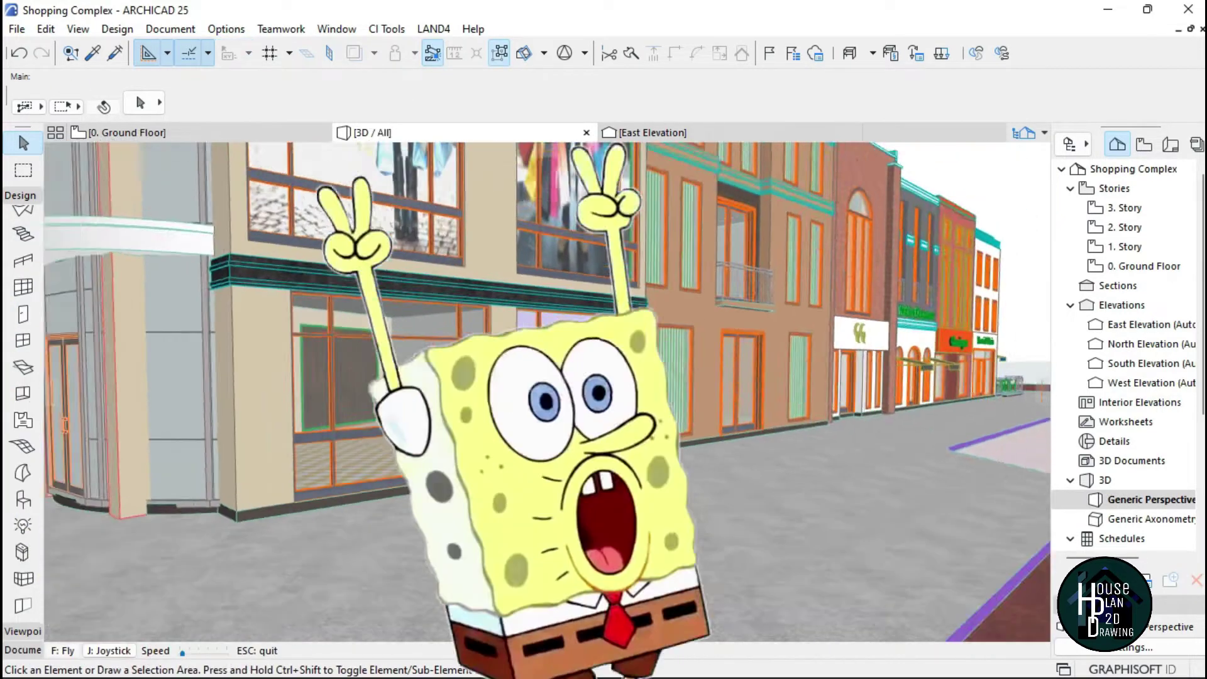
{"action": "key", "text": "Down"}
{"action": "key", "text": "Right"}
{"action": "key", "text": "Down"}
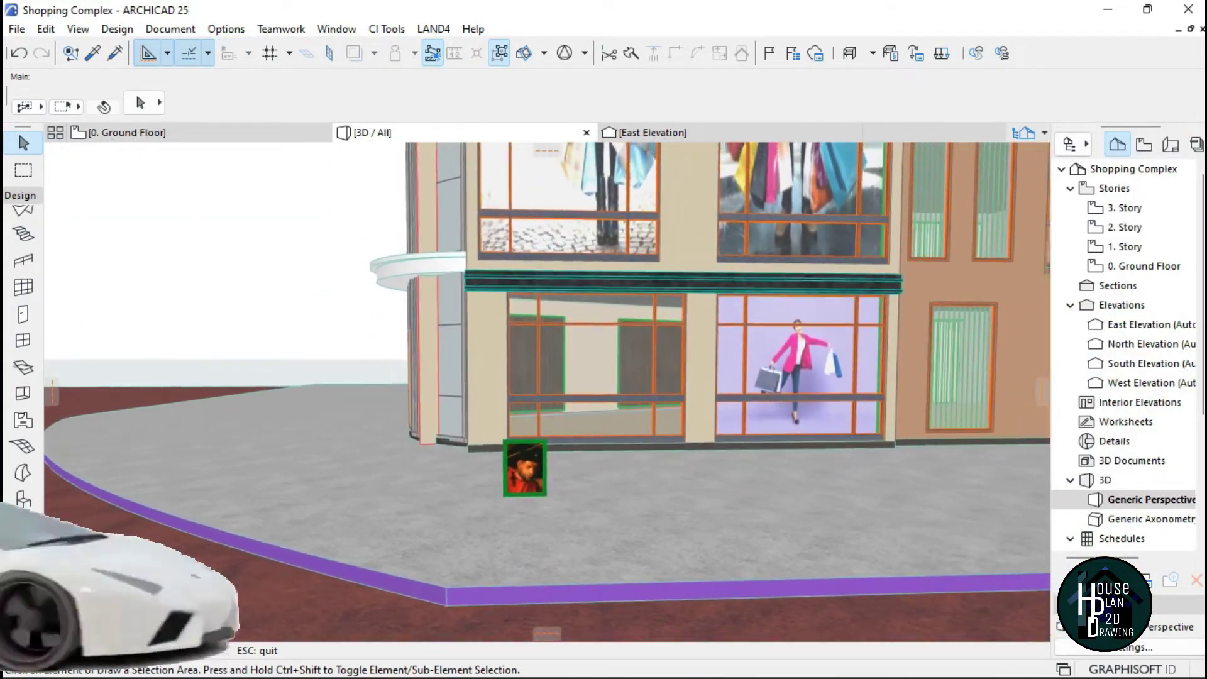
{"action": "key", "text": "Up"}
{"action": "key", "text": "Escape"}
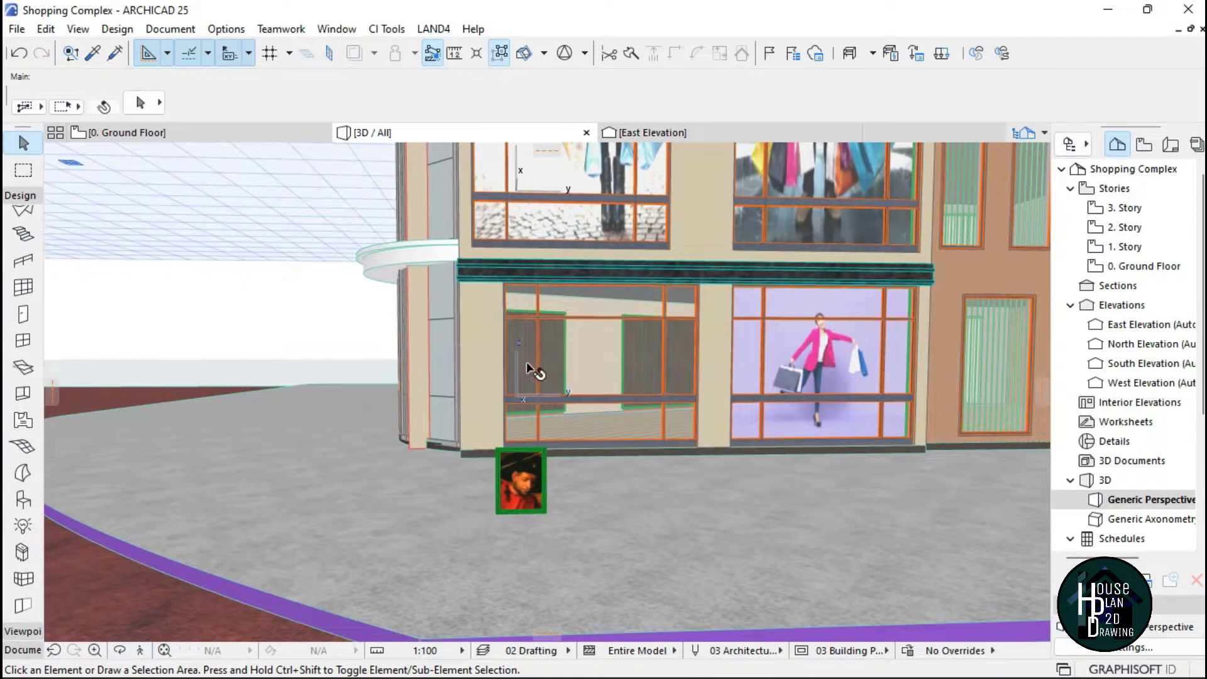
{"action": "left_click", "coordinate": [148, 132]}
{"action": "scroll", "coordinate": [494, 382], "scroll_direction": "up", "scroll_amount": 3}
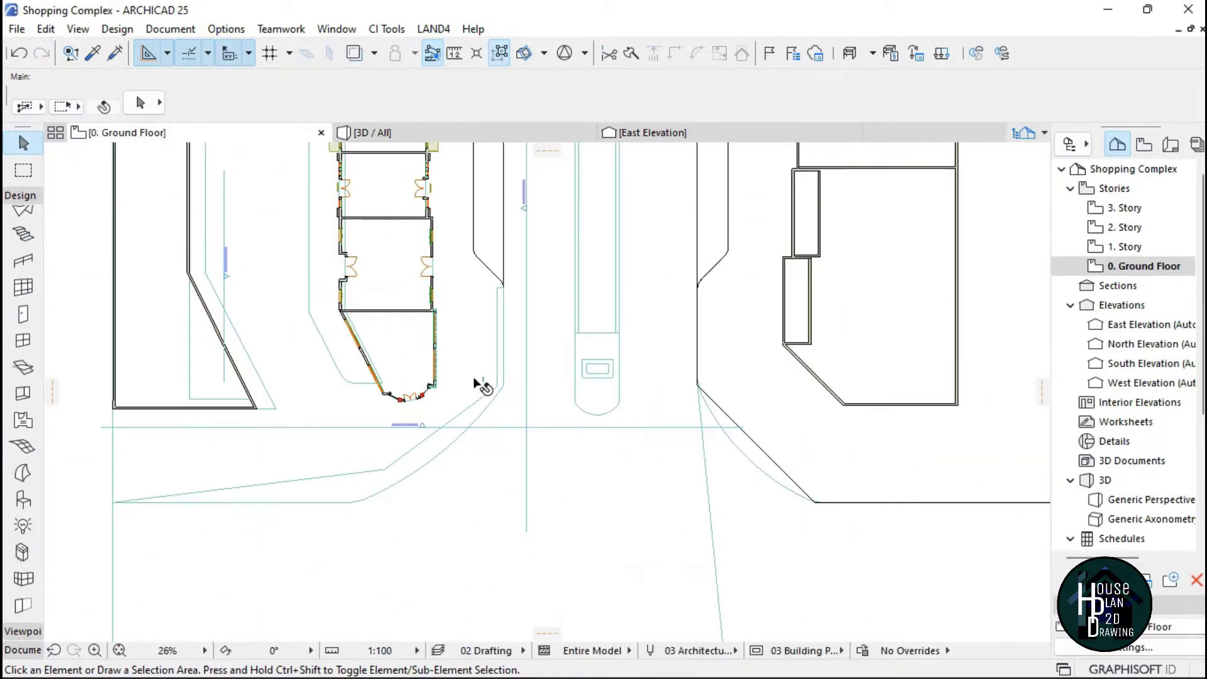
{"action": "scroll", "coordinate": [484, 377], "scroll_direction": "up", "scroll_amount": 3}
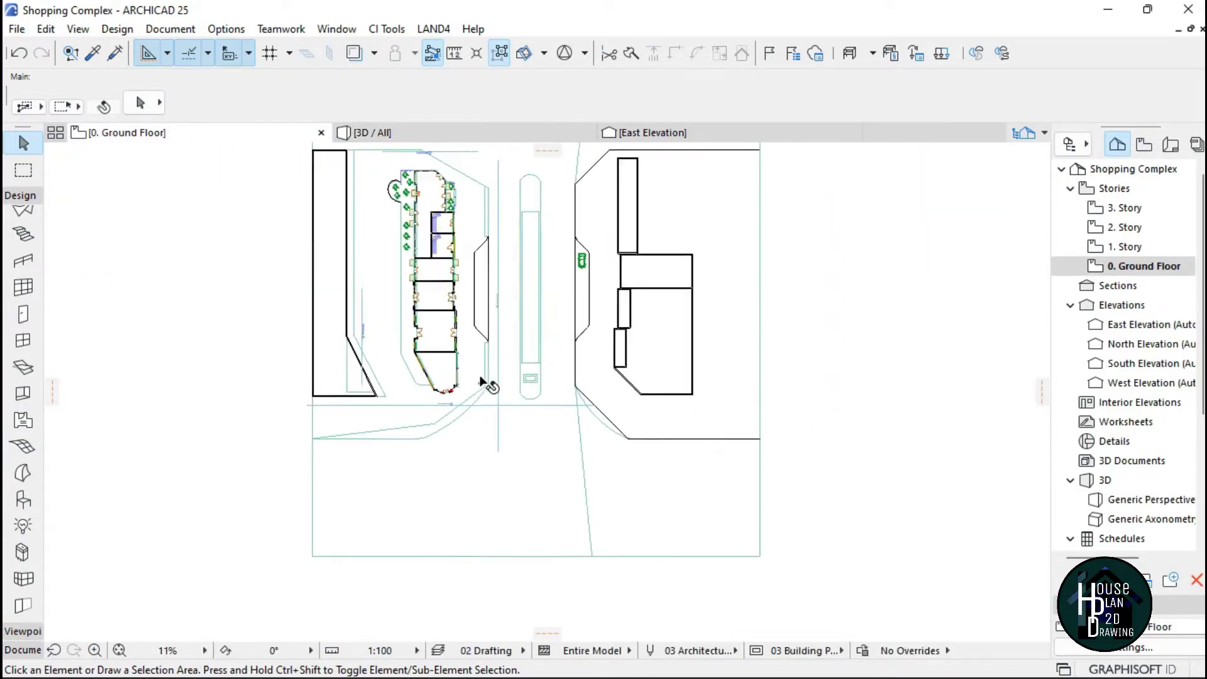
Step: Open the East Elevation and select the small green picture in the storefront
{"action": "scroll", "coordinate": [493, 314], "scroll_direction": "up", "scroll_amount": 5}
{"action": "scroll", "coordinate": [491, 450], "scroll_direction": "down", "scroll_amount": 5}
{"action": "scroll", "coordinate": [524, 484], "scroll_direction": "up", "scroll_amount": 3}
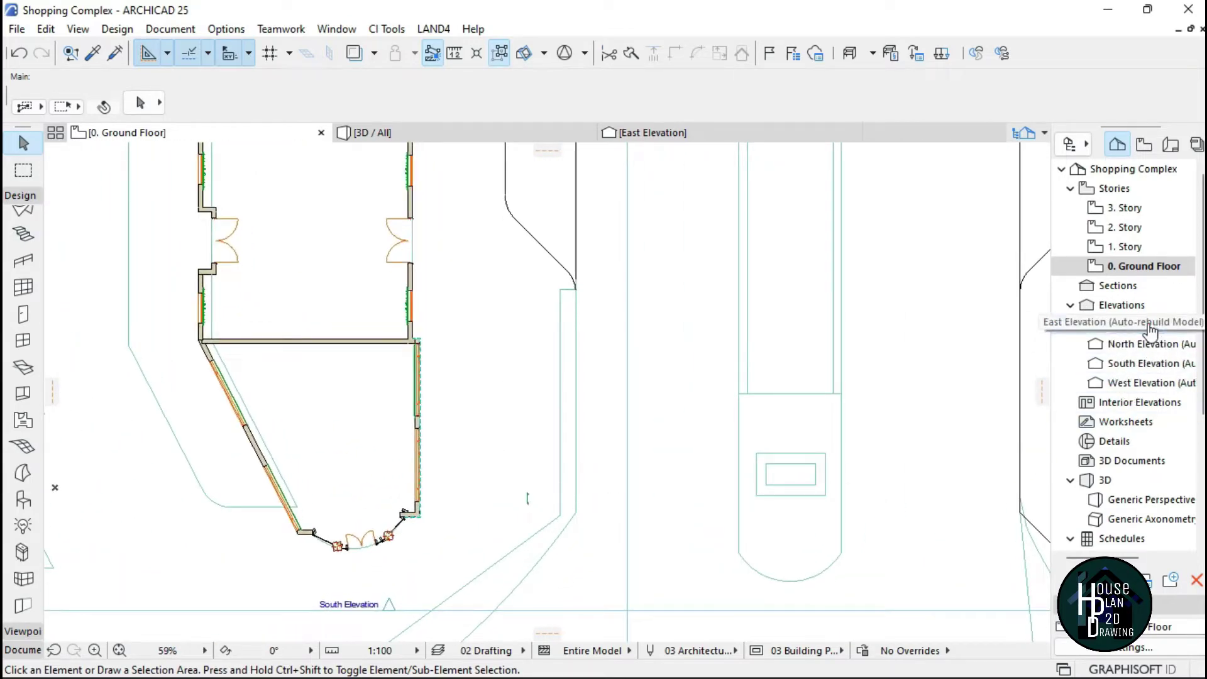
{"action": "double_click", "coordinate": [1149, 324]}
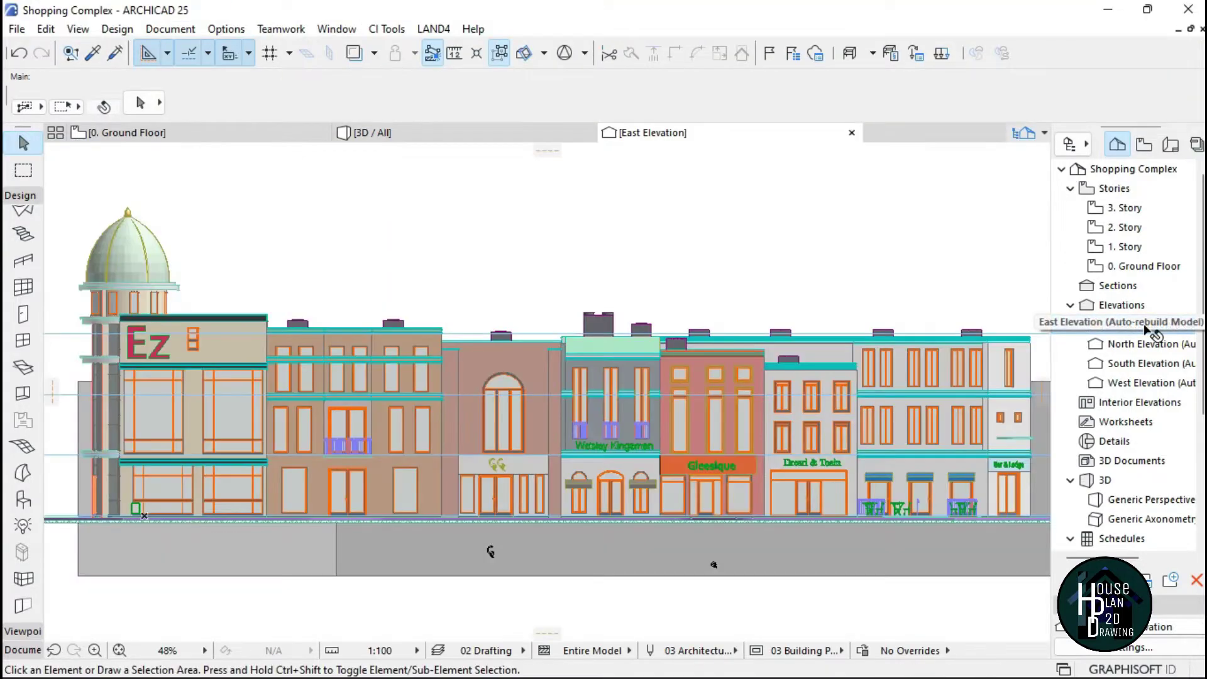
{"action": "scroll", "coordinate": [506, 461], "scroll_direction": "down", "scroll_amount": 1}
{"action": "scroll", "coordinate": [501, 394], "scroll_direction": "up", "scroll_amount": 8}
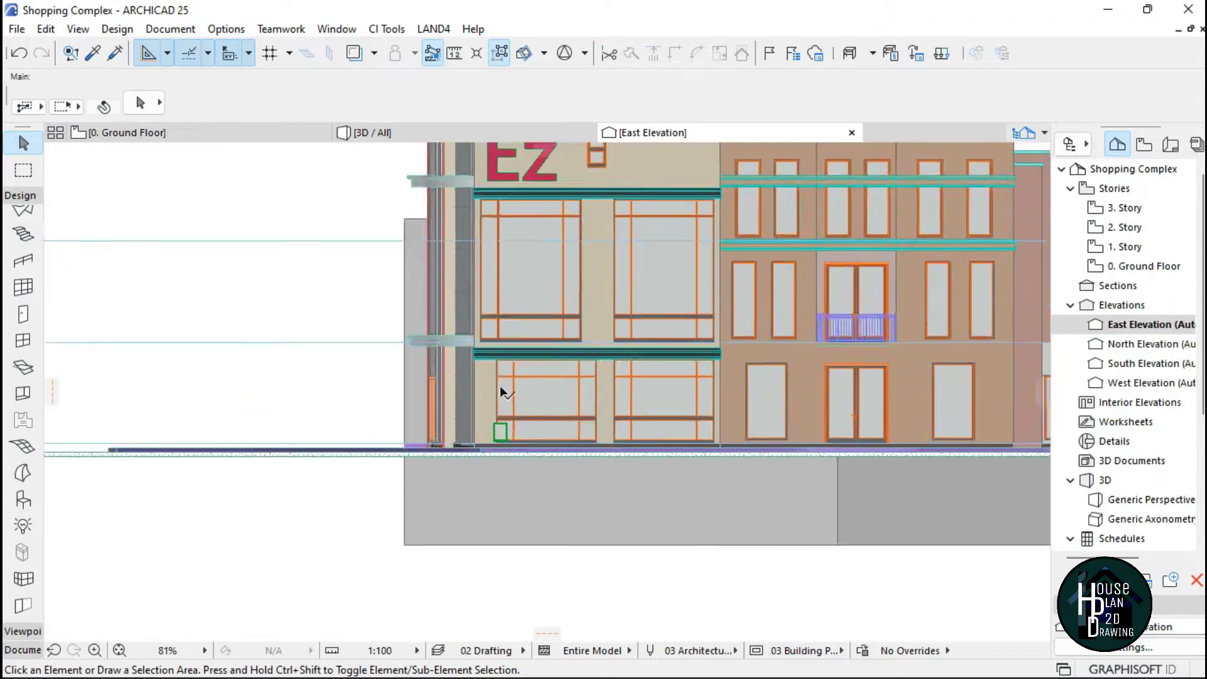
{"action": "scroll", "coordinate": [569, 453], "scroll_direction": "up", "scroll_amount": 2}
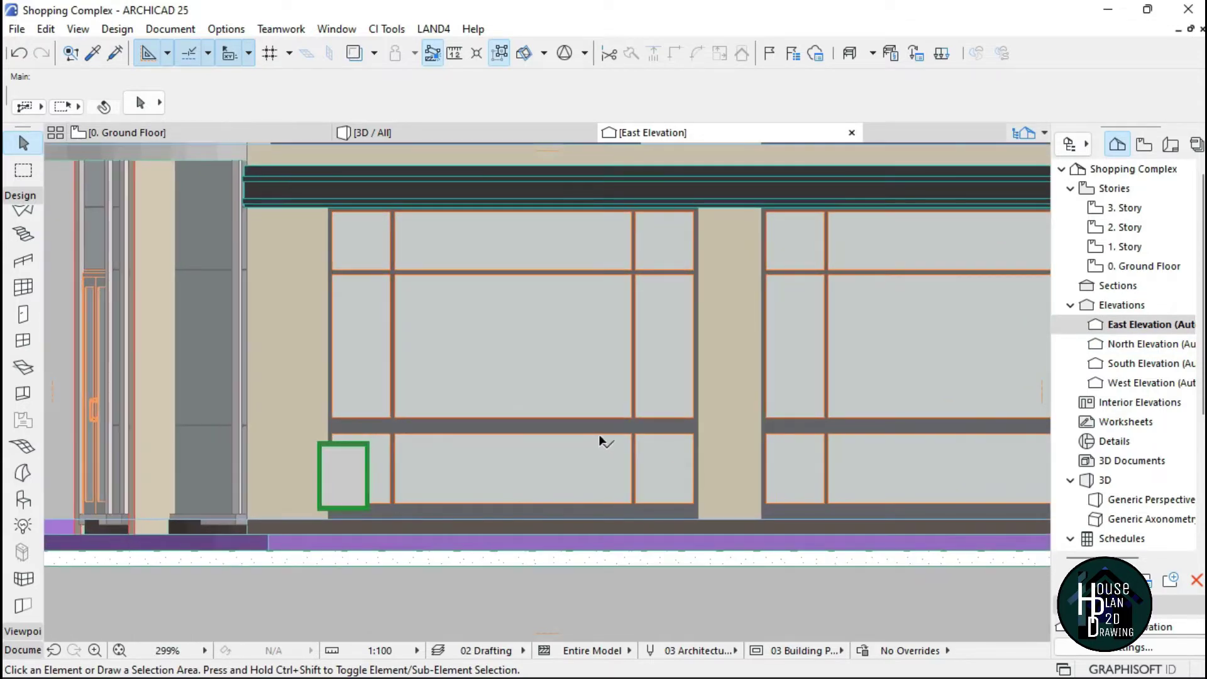
{"action": "left_click", "coordinate": [352, 479]}
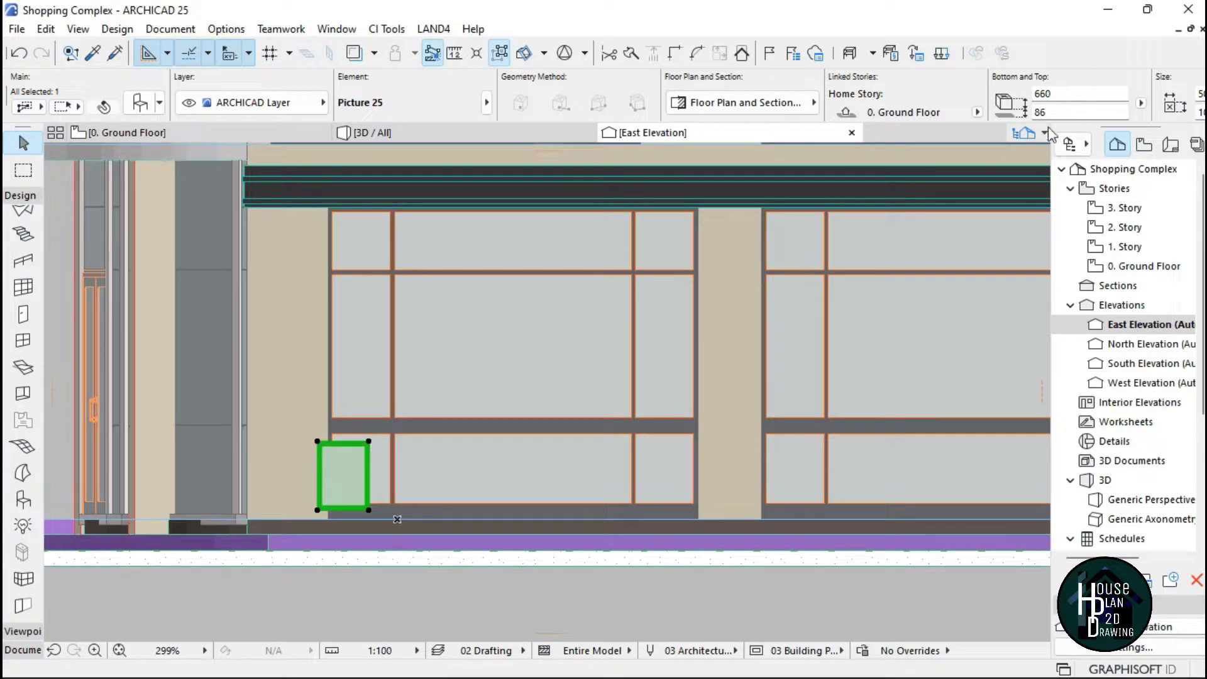
{"action": "scroll", "coordinate": [511, 518], "scroll_direction": "up", "scroll_amount": 1}
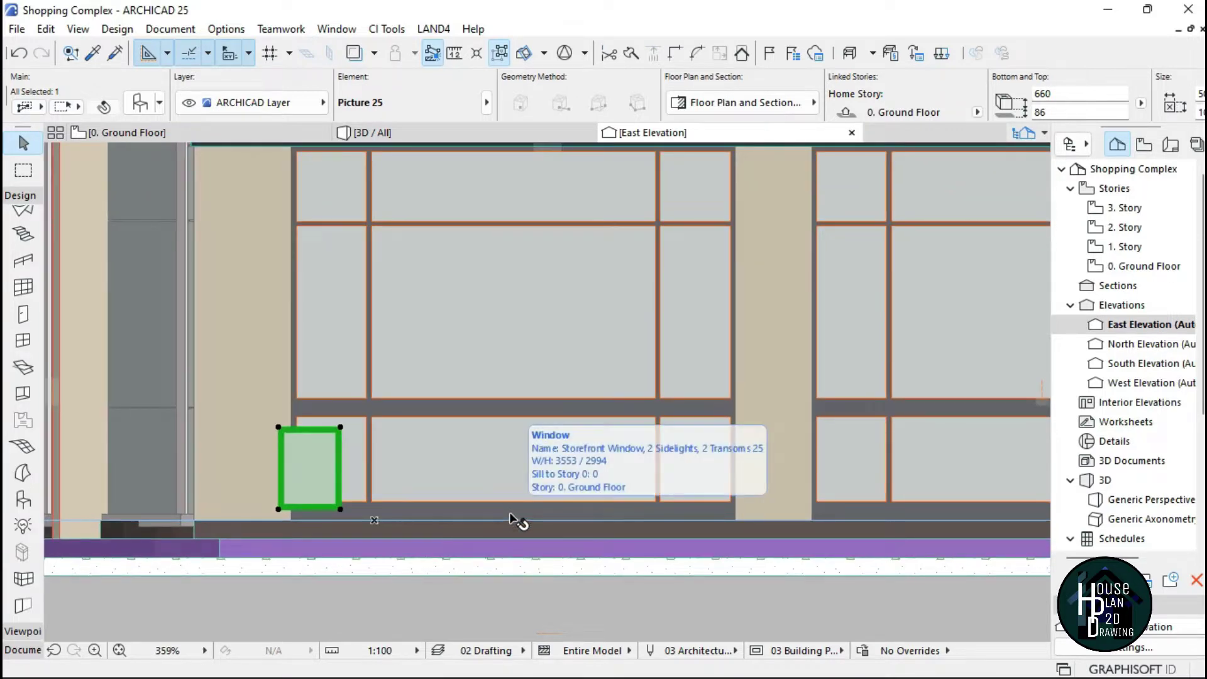
Step: Measure the storefront window width (3553), then reselect the picture
{"action": "key", "text": "m"}
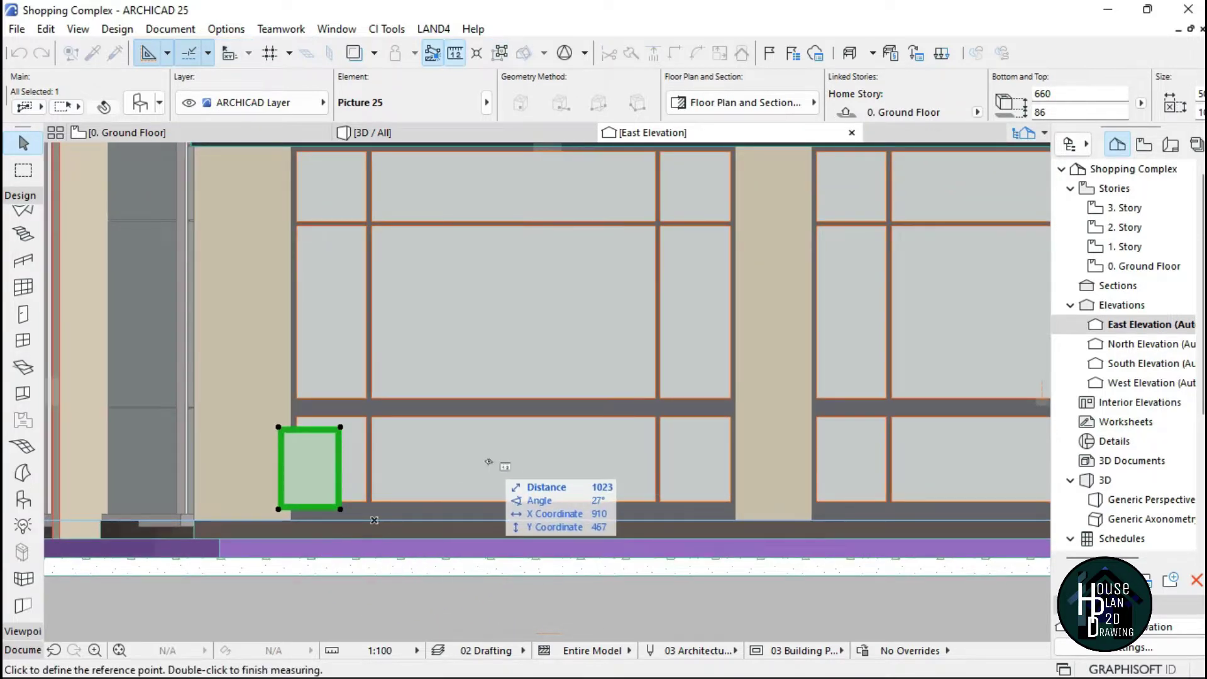
{"action": "scroll", "coordinate": [503, 468], "scroll_direction": "down", "scroll_amount": 1}
{"action": "scroll", "coordinate": [327, 512], "scroll_direction": "up", "scroll_amount": 3}
{"action": "key", "text": "m"}
{"action": "key", "text": "m"}
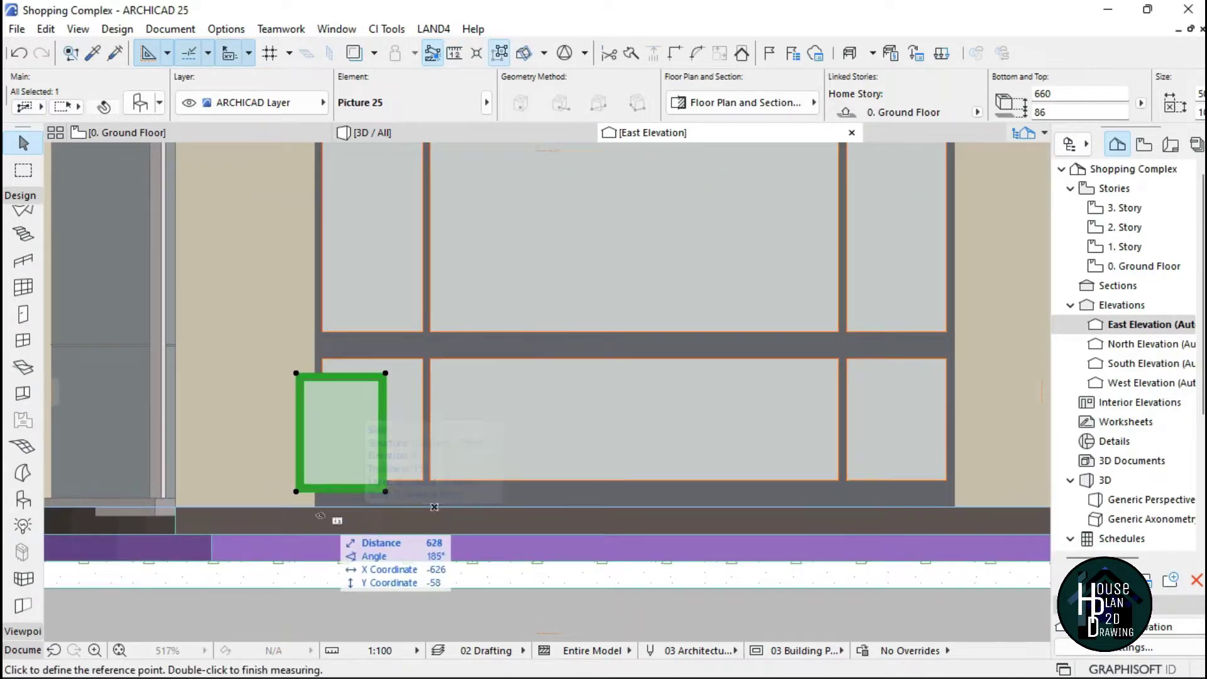
{"action": "left_click", "coordinate": [315, 508]}
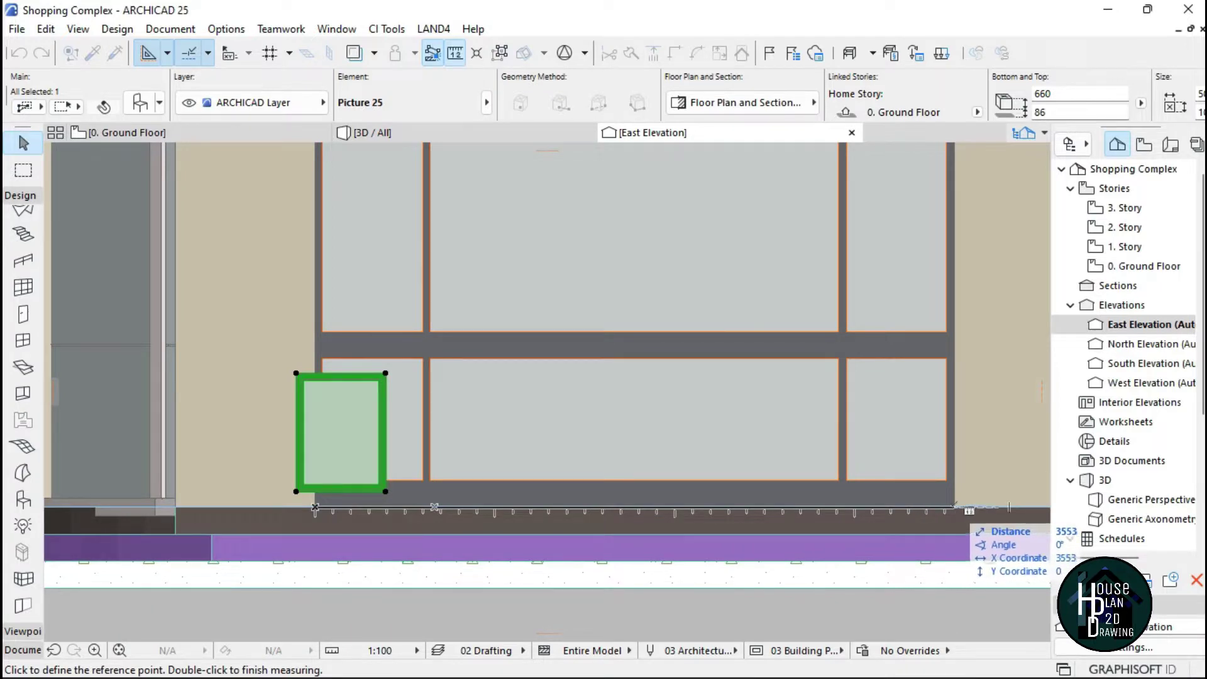
{"action": "key", "text": "Escape"}
{"action": "scroll", "coordinate": [541, 459], "scroll_direction": "down", "scroll_amount": 3}
{"action": "scroll", "coordinate": [519, 442], "scroll_direction": "up", "scroll_amount": 3}
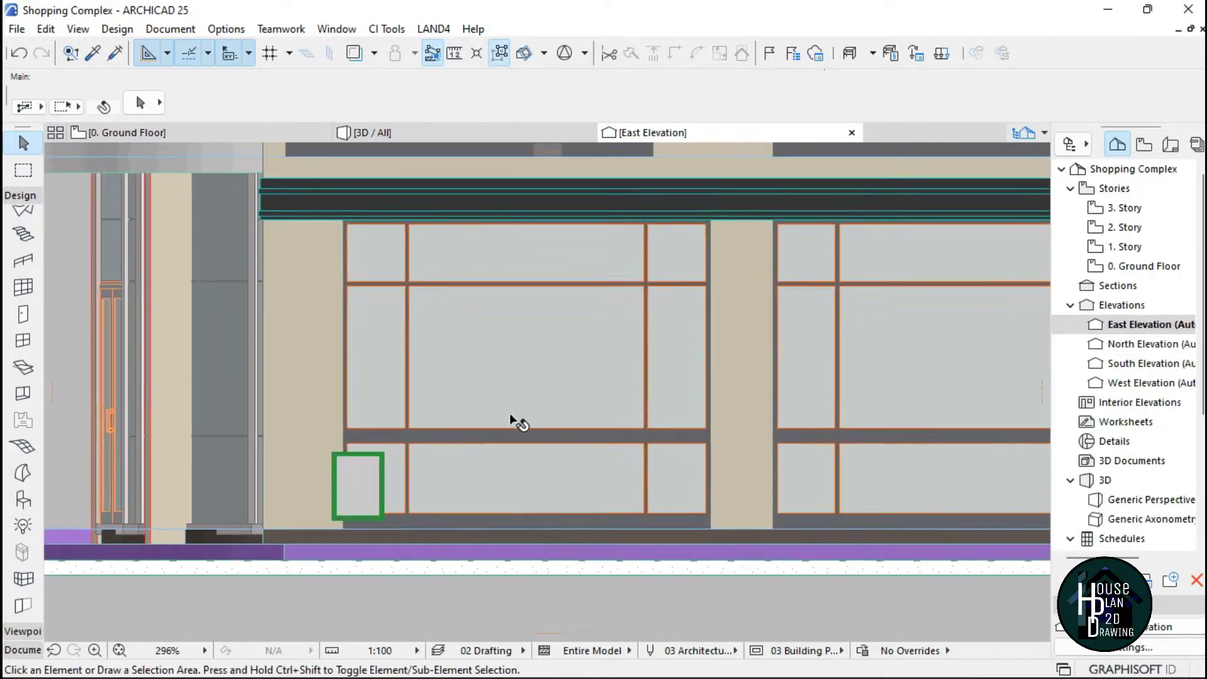
{"action": "left_click", "coordinate": [462, 456]}
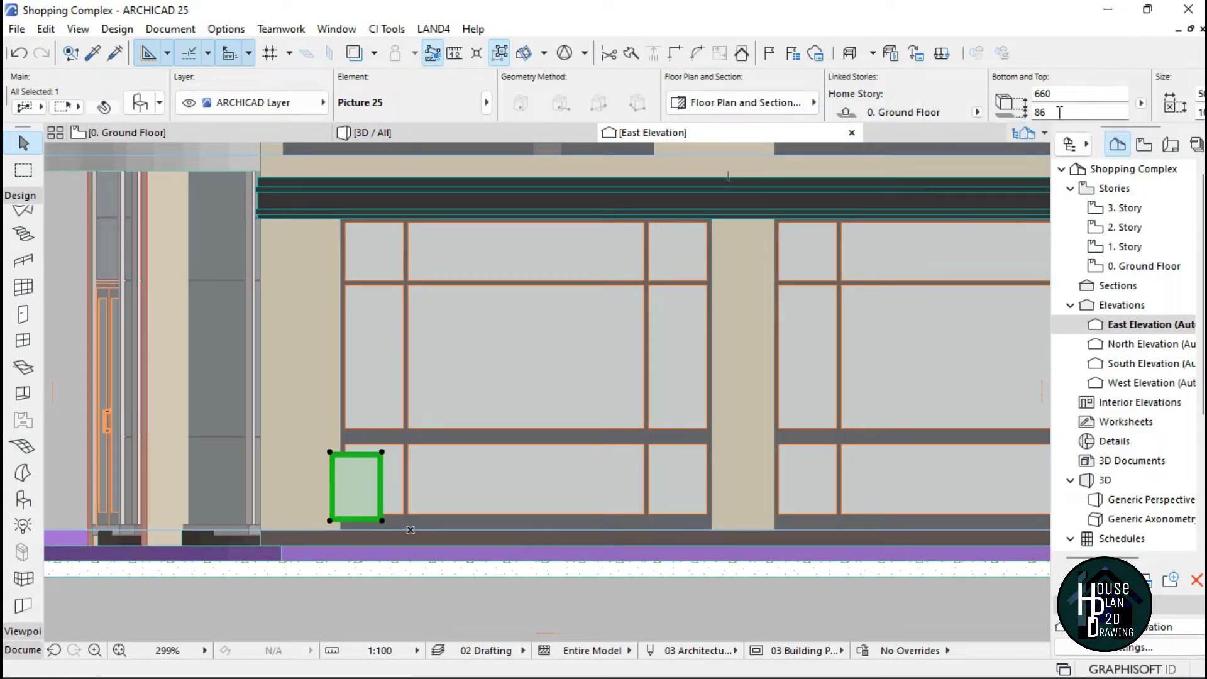
Step: Measure the storefront opening height down from the column's top edge
{"action": "scroll", "coordinate": [1050, 109], "scroll_direction": "down", "scroll_amount": 2}
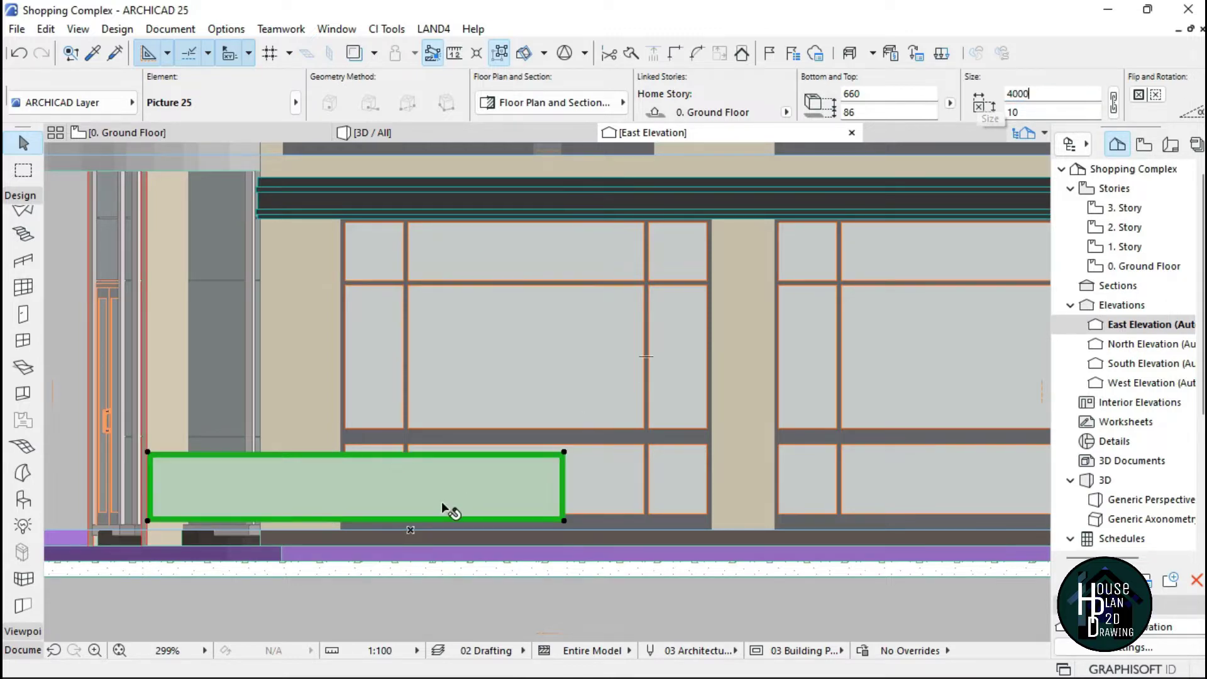
{"action": "scroll", "coordinate": [446, 507], "scroll_direction": "down", "scroll_amount": 2}
{"action": "scroll", "coordinate": [351, 493], "scroll_direction": "up", "scroll_amount": 1}
{"action": "scroll", "coordinate": [722, 474], "scroll_direction": "up", "scroll_amount": 1}
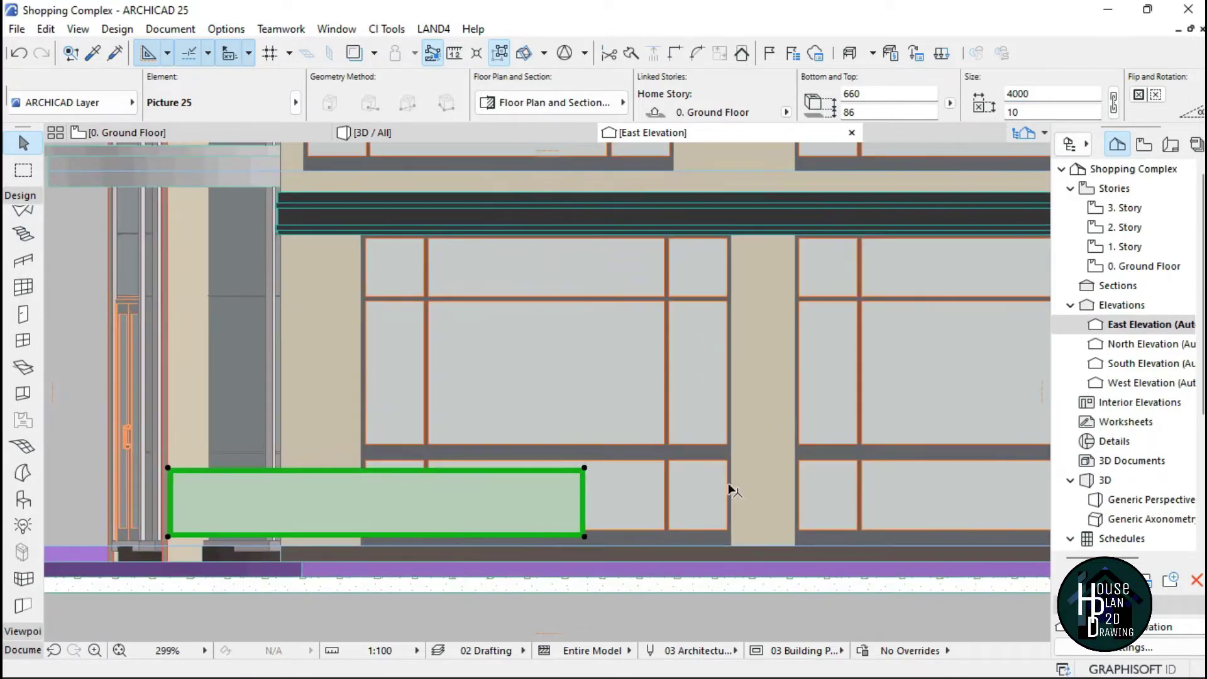
{"action": "key", "text": "m"}
{"action": "left_click", "coordinate": [729, 234]}
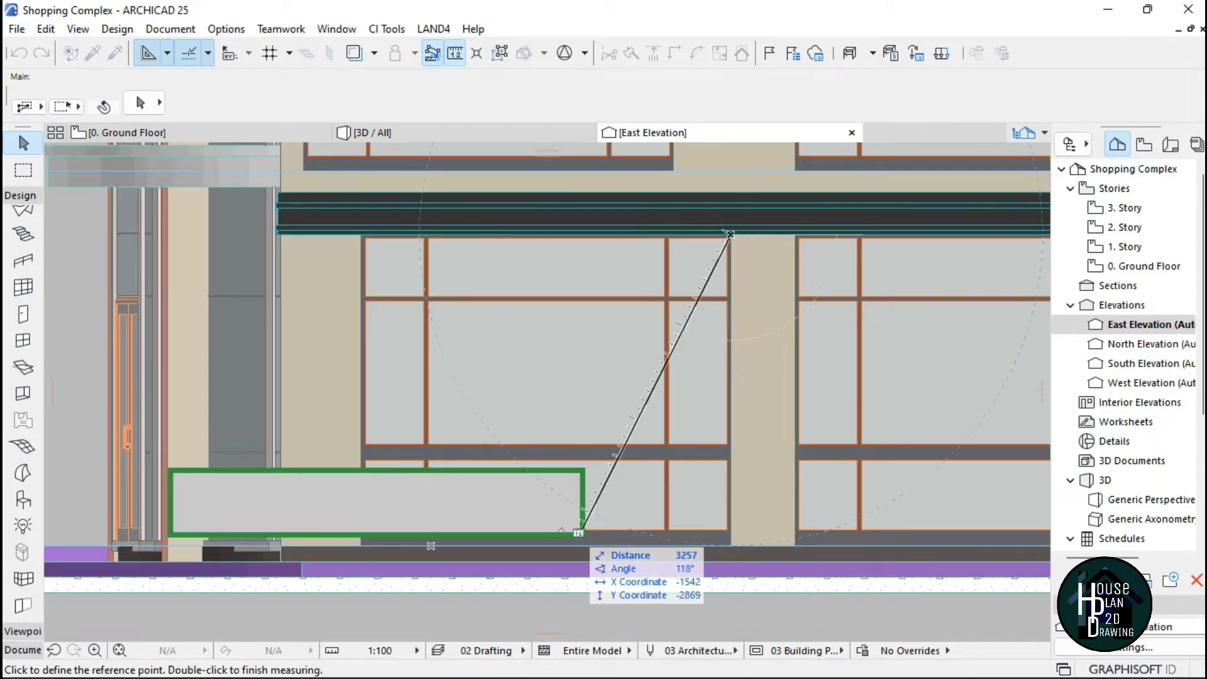
{"action": "key", "text": "Escape"}
Step: Set the picture's height to 3200 in the Info Box
{"action": "left_click", "coordinate": [526, 519]}
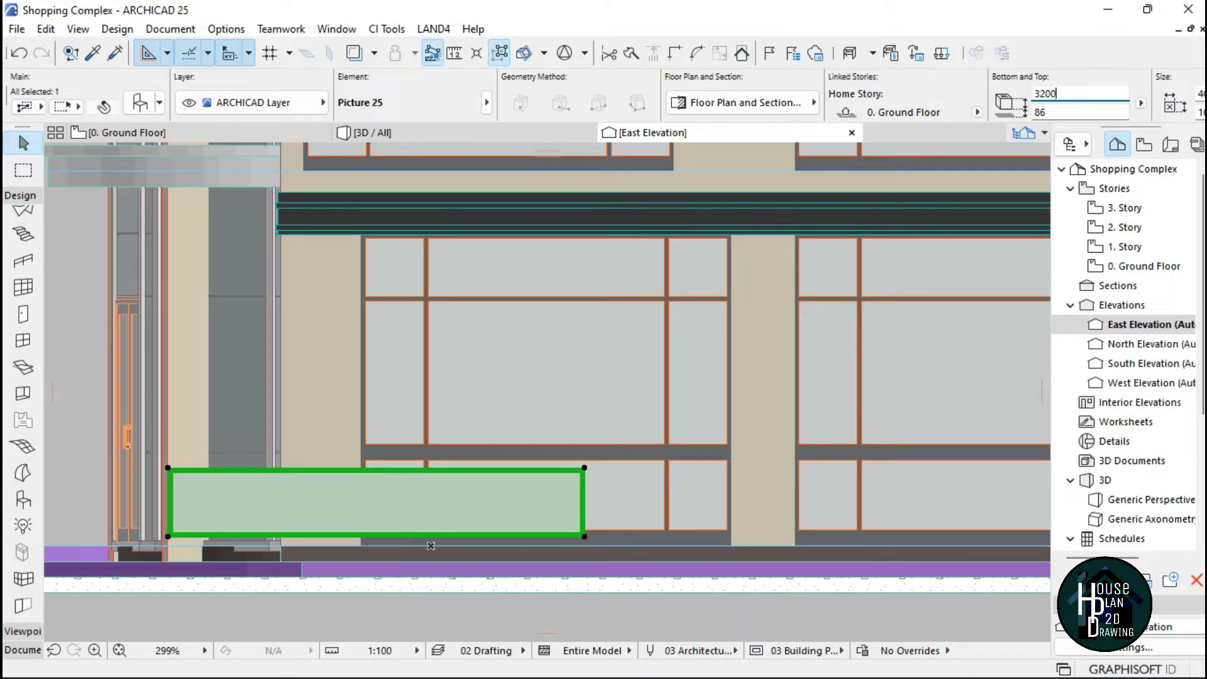
{"action": "key", "text": "Return"}
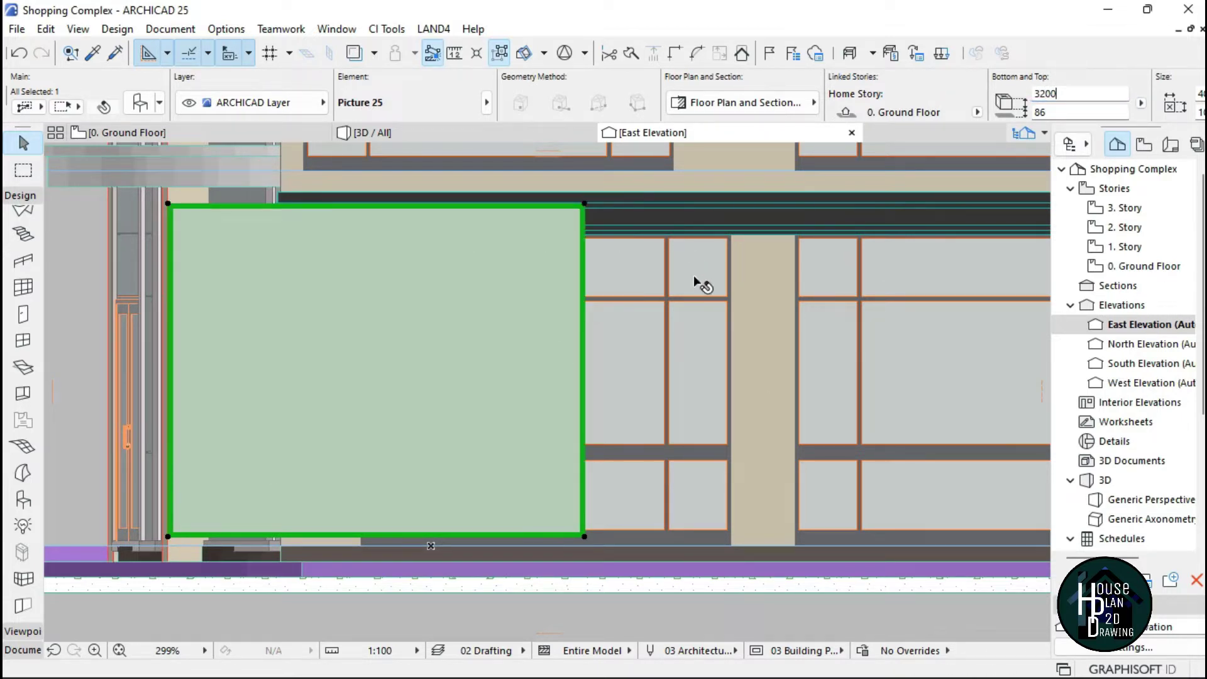
{"action": "key", "text": "Escape"}
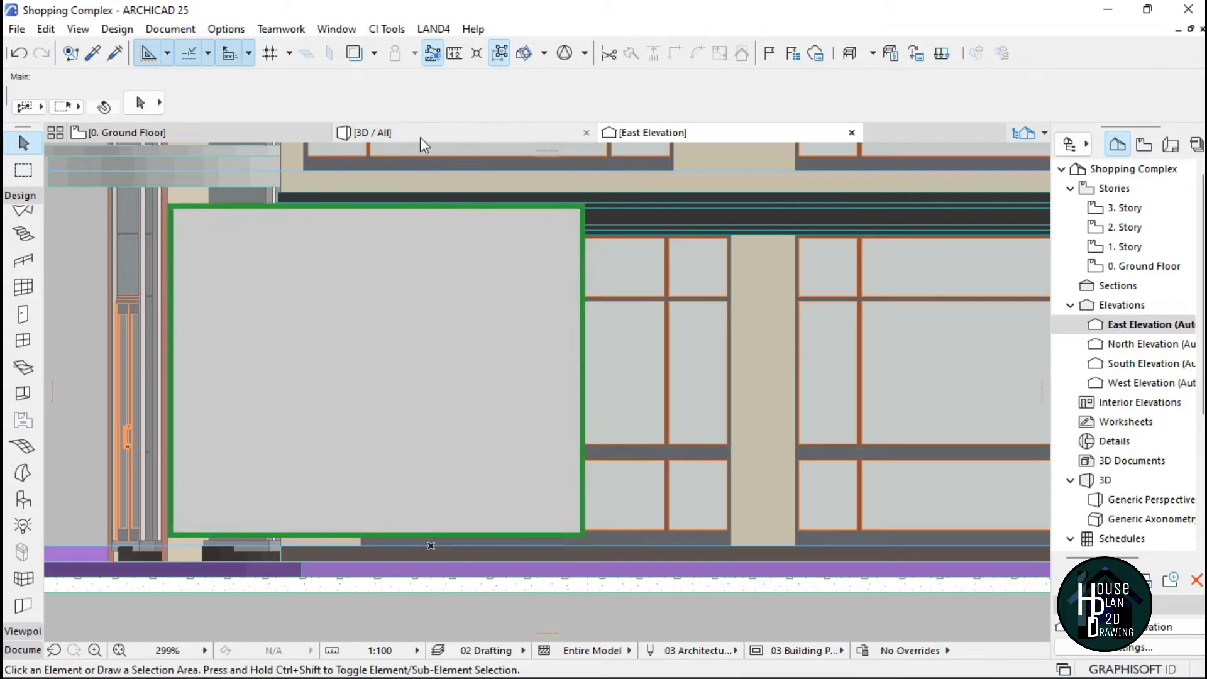
{"action": "left_click", "coordinate": [520, 375]}
Step: Move the picture down so it rests on the ground line
{"action": "key", "text": "ctrl+d"}
{"action": "scroll", "coordinate": [586, 537], "scroll_direction": "up", "scroll_amount": 5}
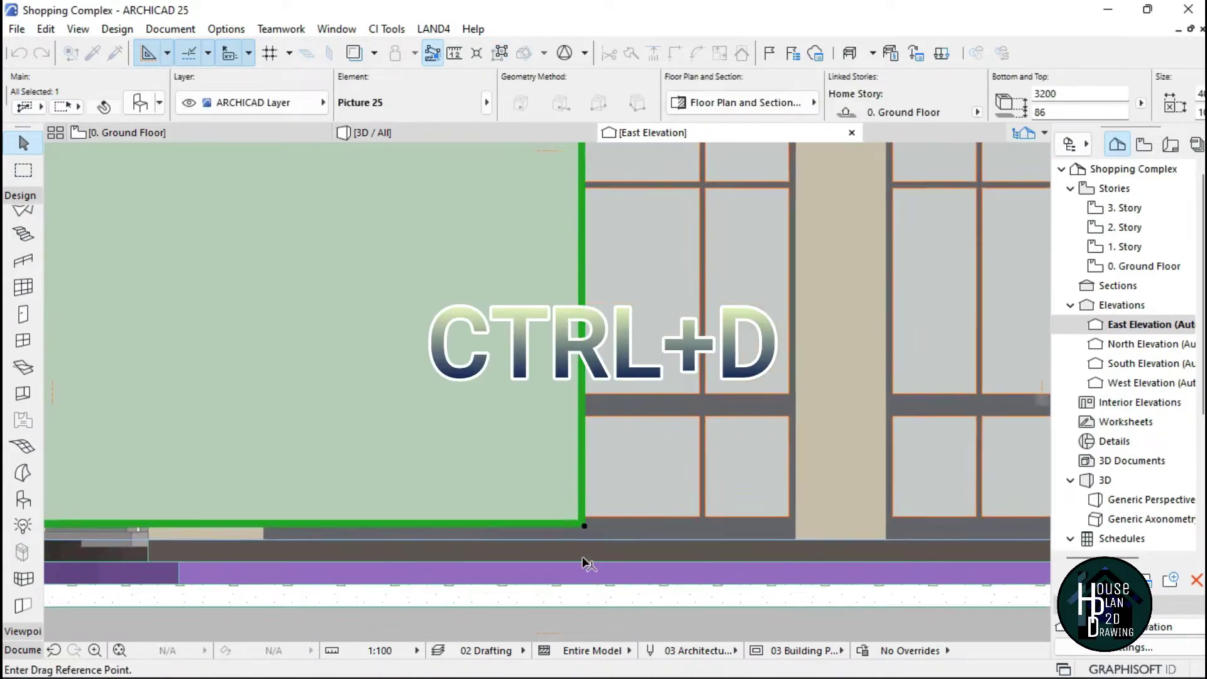
{"action": "left_click", "coordinate": [586, 491]}
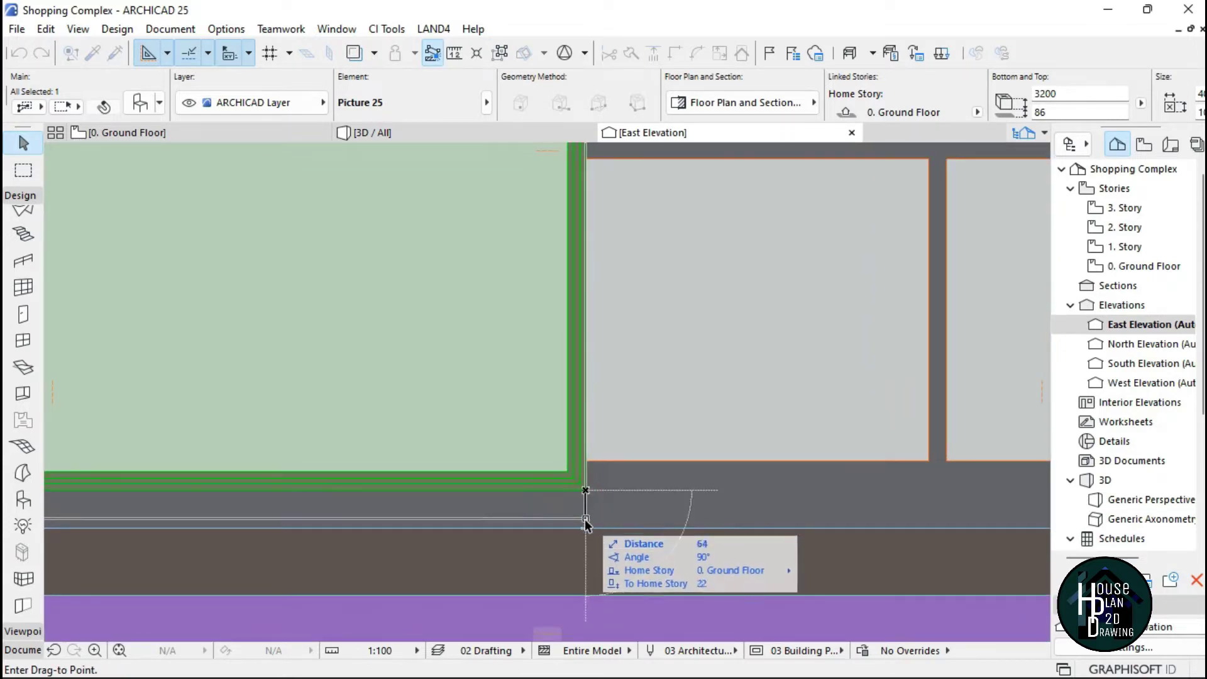
{"action": "left_click", "coordinate": [557, 521]}
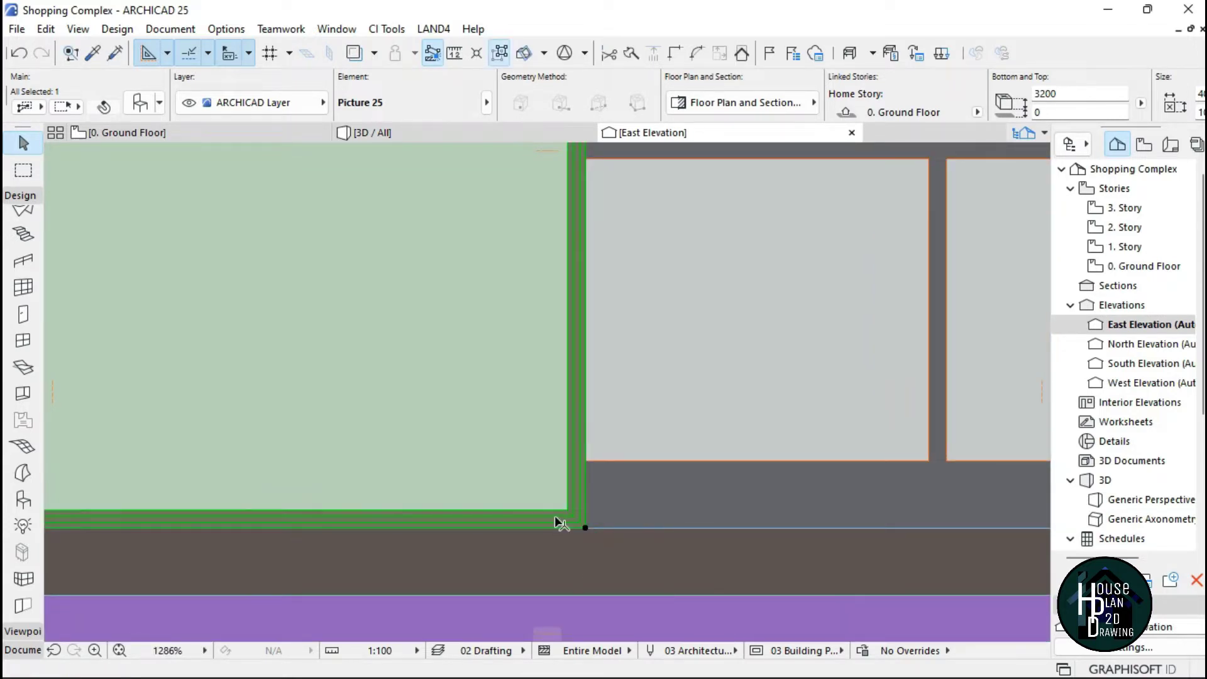
{"action": "scroll", "coordinate": [560, 525], "scroll_direction": "down", "scroll_amount": 6}
{"action": "scroll", "coordinate": [559, 252], "scroll_direction": "up", "scroll_amount": 5}
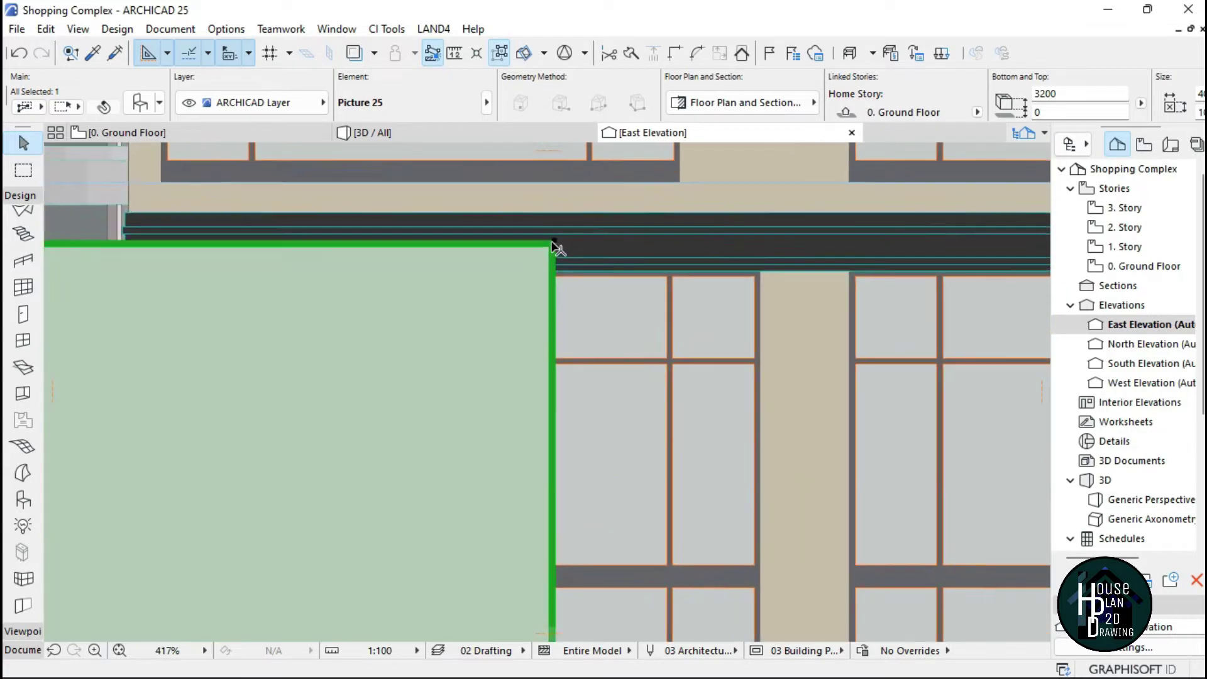
Step: Stretch the picture's top down to 2994, just under the fascia band
{"action": "left_click", "coordinate": [558, 235]}
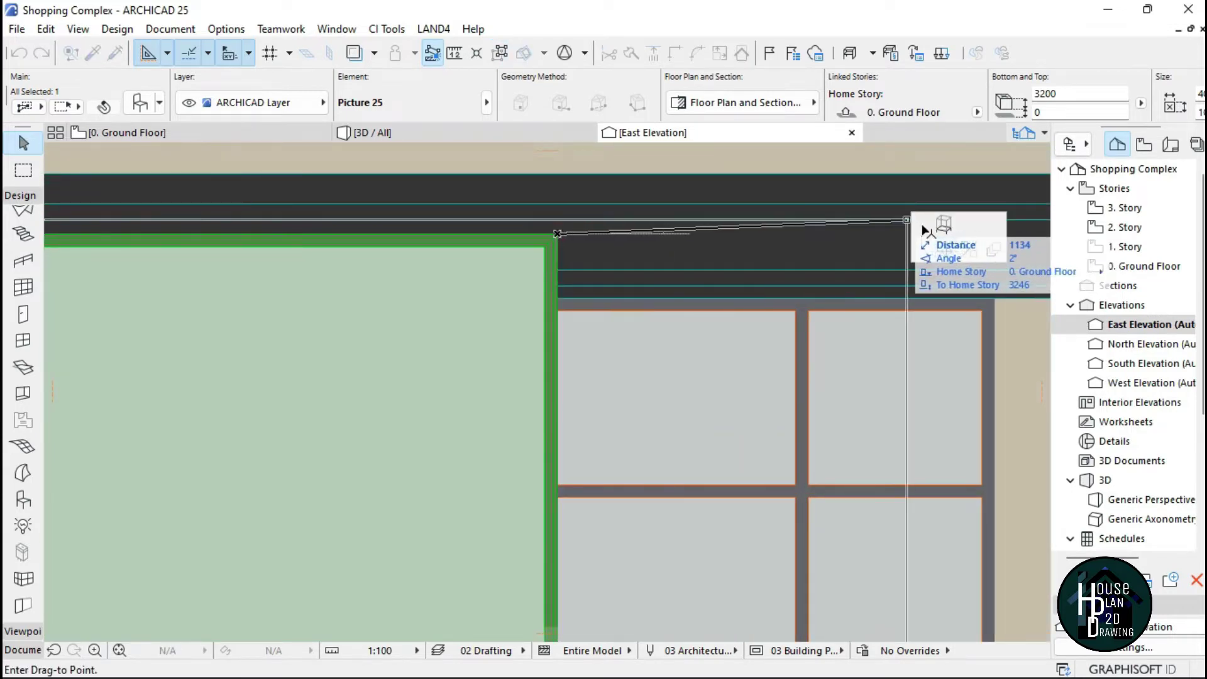
{"action": "left_click", "coordinate": [566, 242]}
{"action": "scroll", "coordinate": [552, 283], "scroll_direction": "down", "scroll_amount": 5}
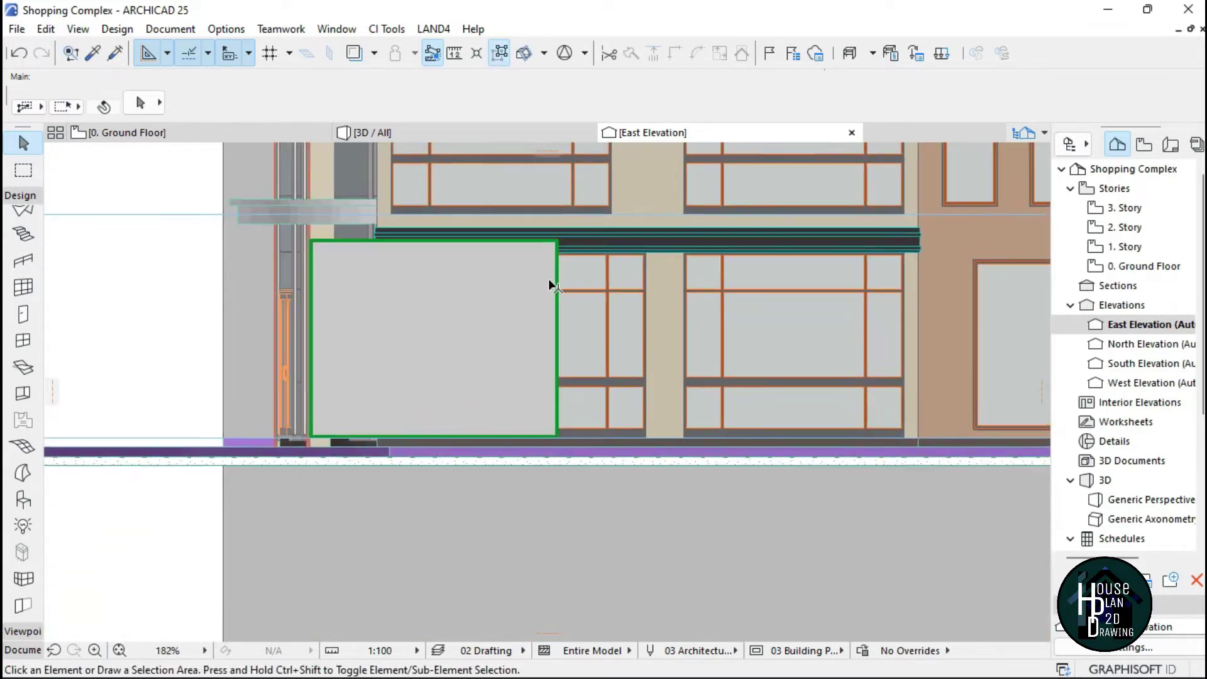
{"action": "scroll", "coordinate": [547, 288], "scroll_direction": "up", "scroll_amount": 5}
{"action": "scroll", "coordinate": [552, 190], "scroll_direction": "up", "scroll_amount": 2}
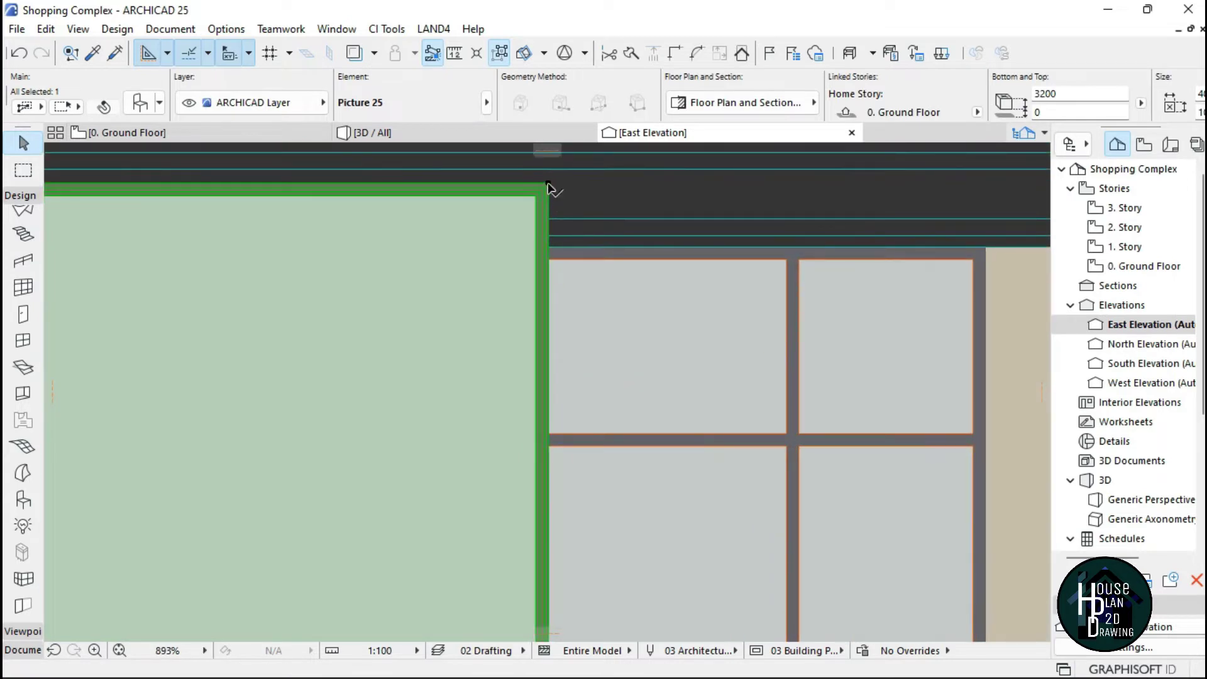
{"action": "left_click", "coordinate": [549, 189]}
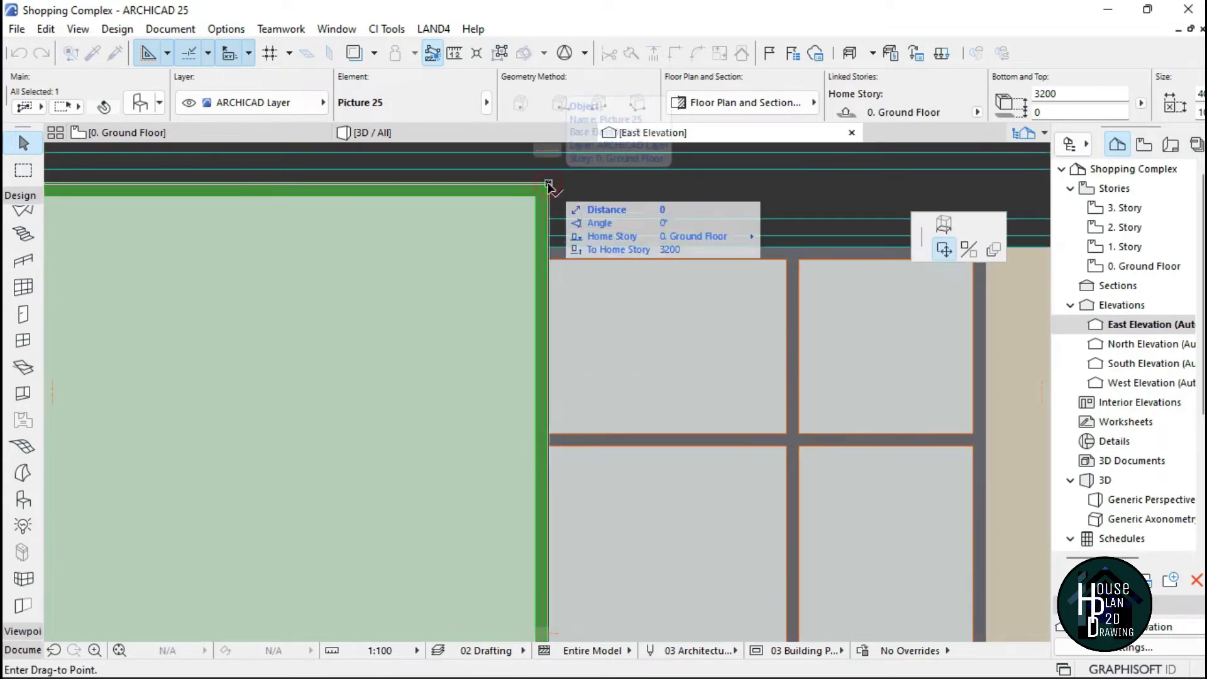
{"action": "left_click", "coordinate": [943, 224]}
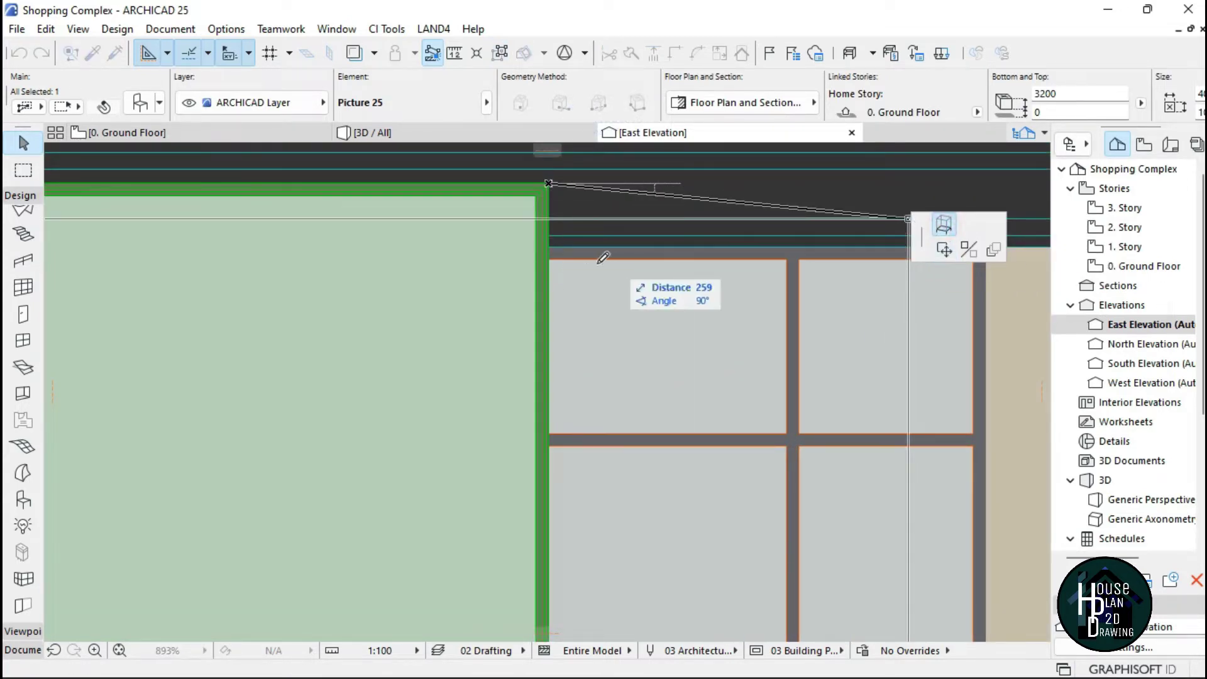
{"action": "left_click", "coordinate": [553, 245]}
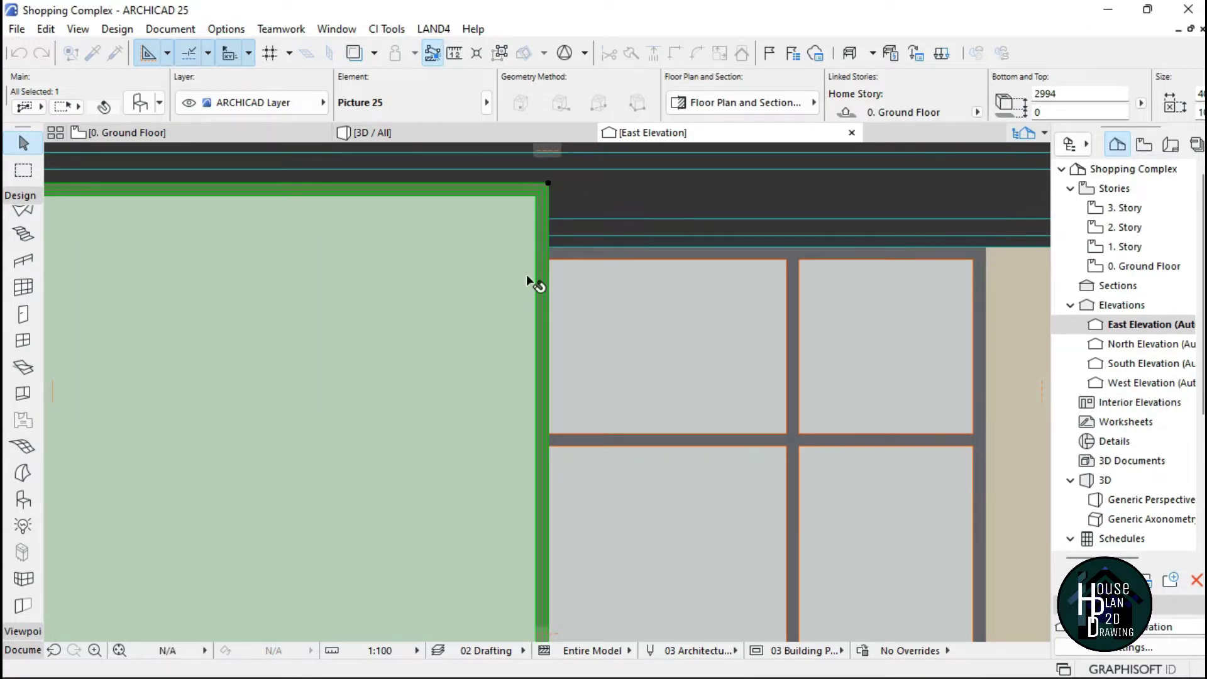
{"action": "scroll", "coordinate": [525, 257], "scroll_direction": "down", "scroll_amount": 8}
{"action": "scroll", "coordinate": [539, 257], "scroll_direction": "up", "scroll_amount": 3}
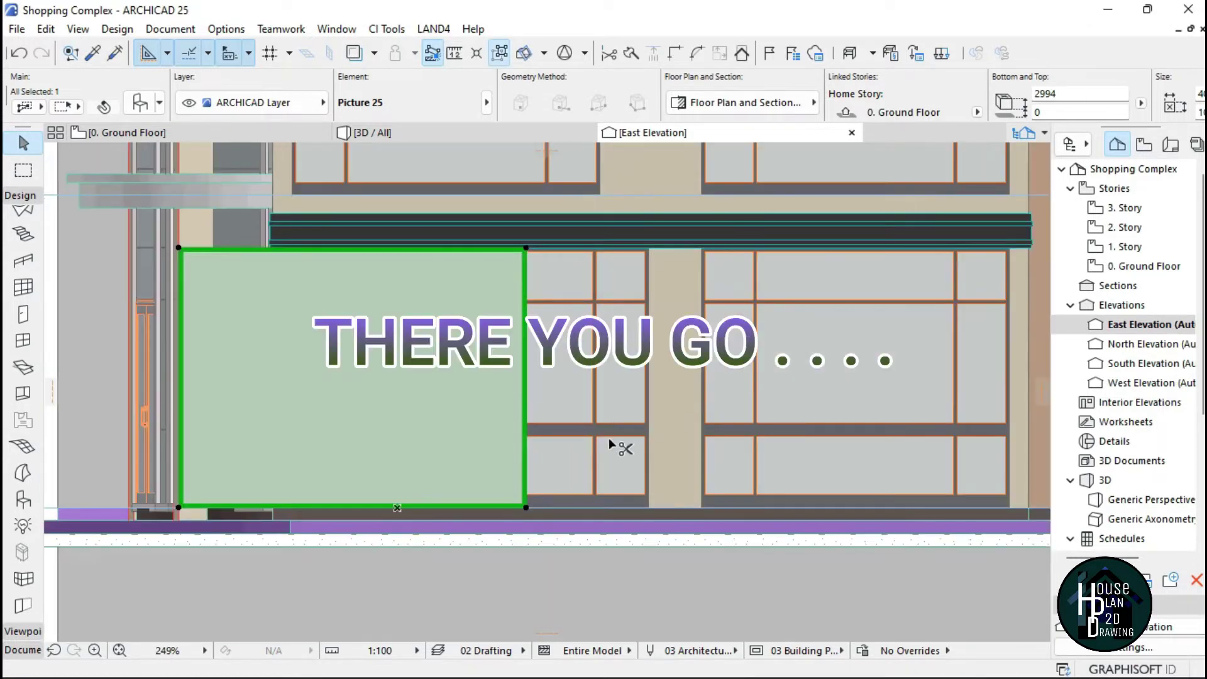
Step: Move the picture right into the next storefront bay
{"action": "key", "text": "ctrl+d"}
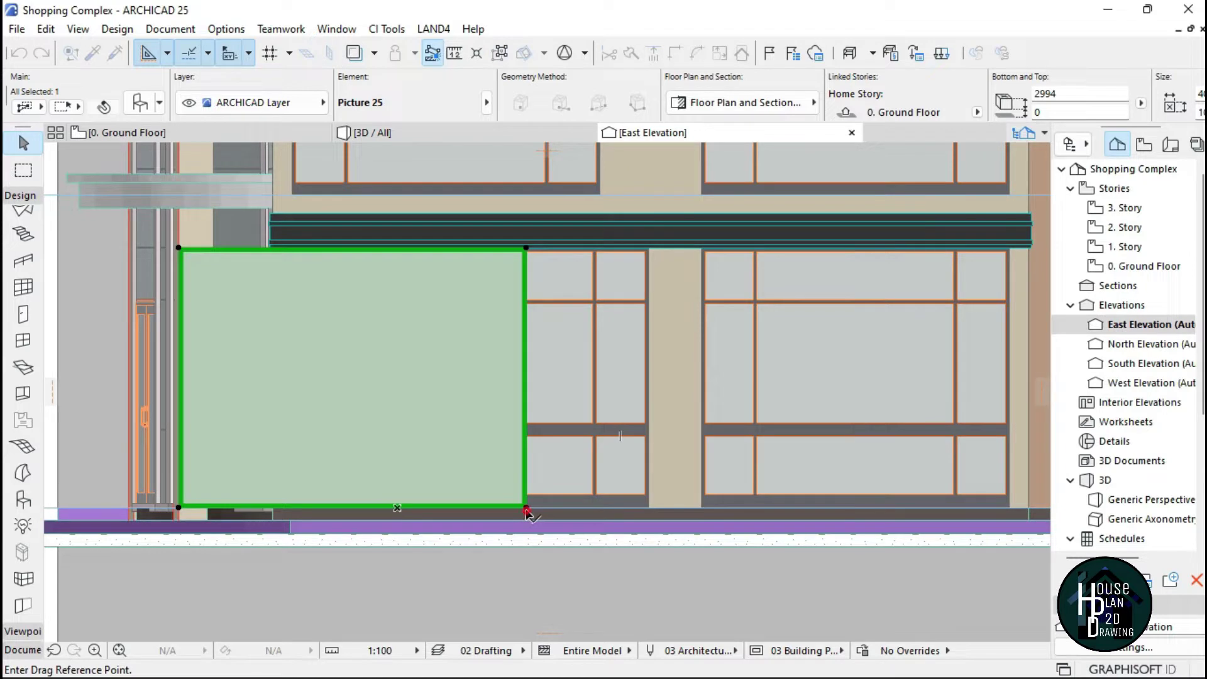
{"action": "left_click", "coordinate": [526, 509]}
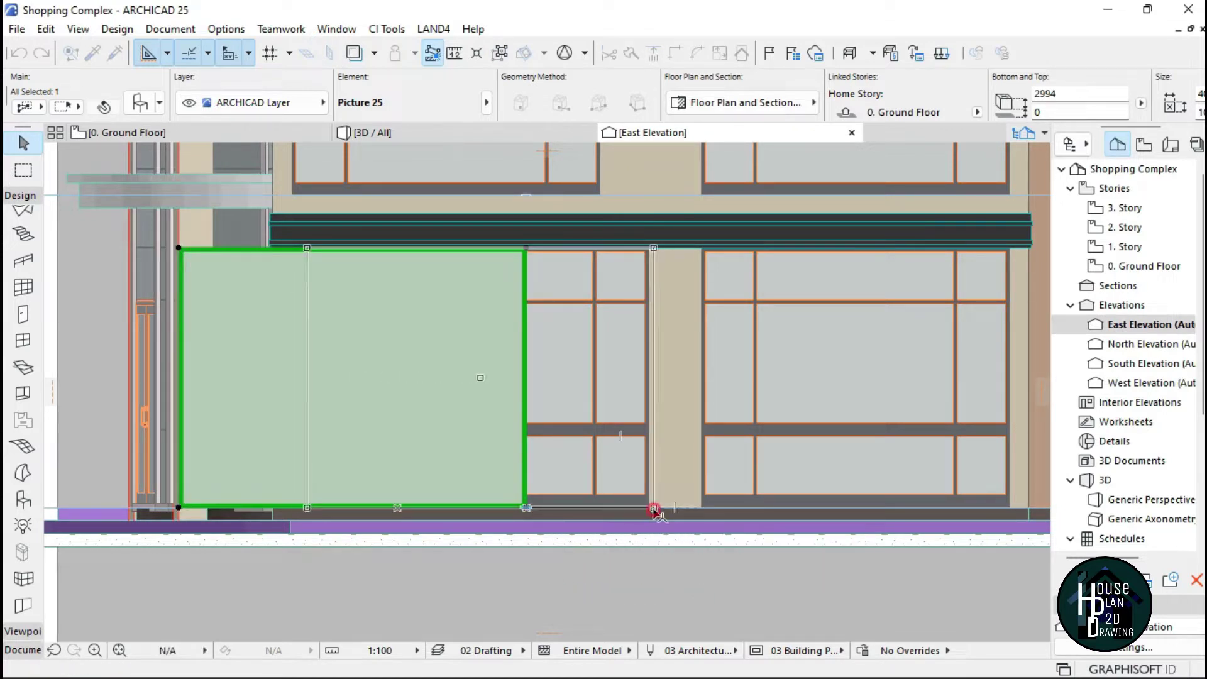
{"action": "left_click", "coordinate": [654, 509]}
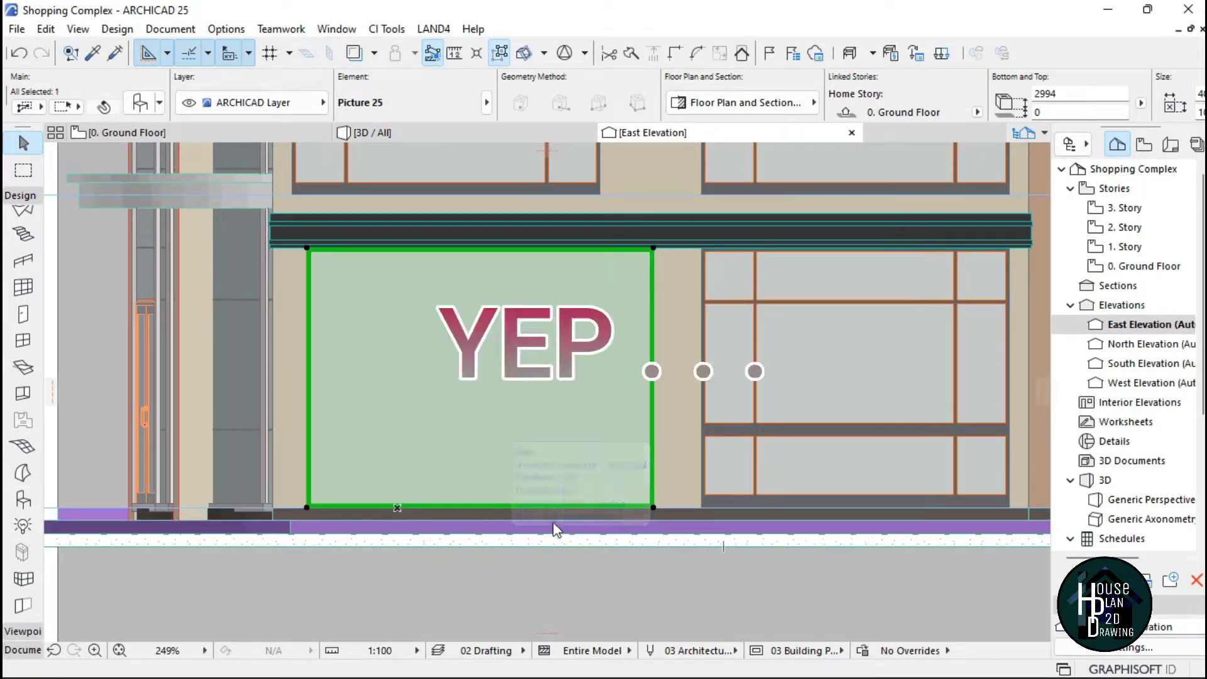
{"action": "key", "text": "Escape"}
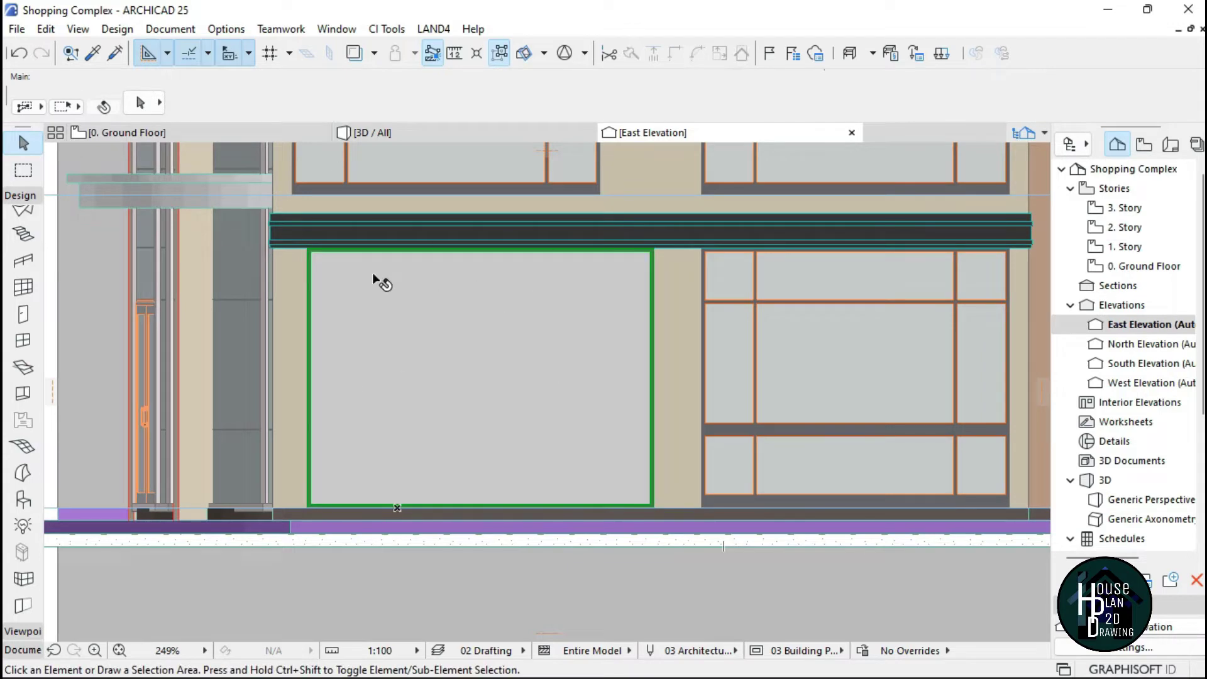
{"action": "left_click", "coordinate": [868, 350]}
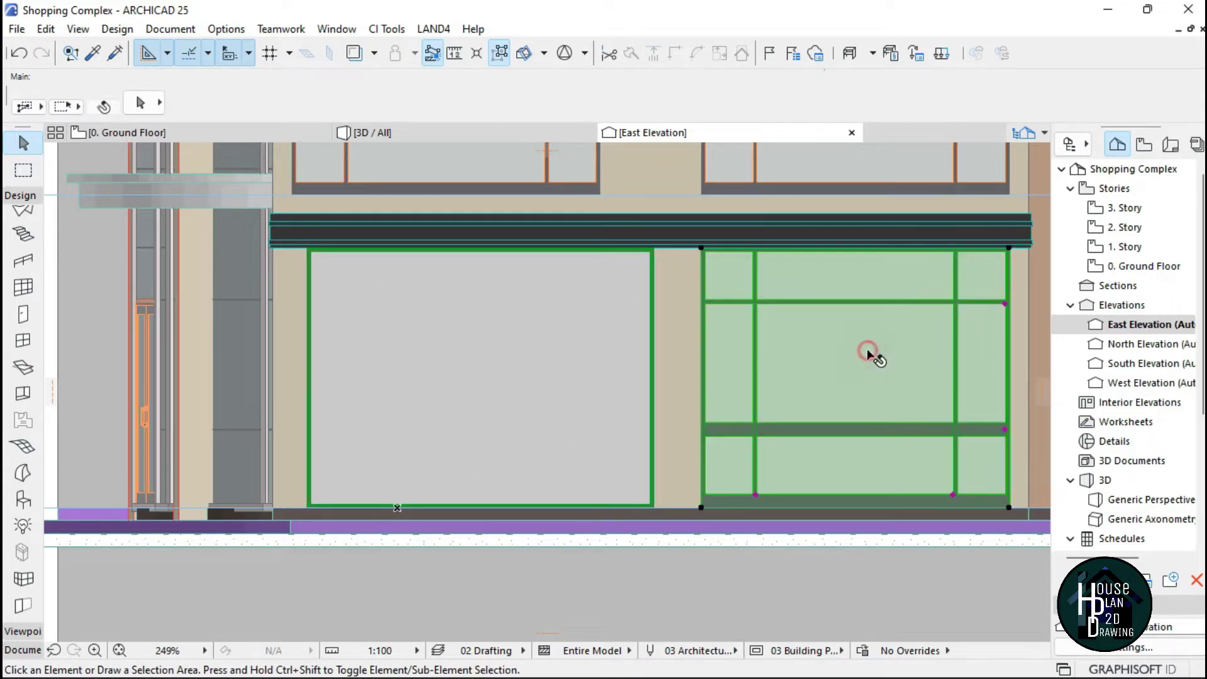
Step: Fly along the street in 3D to face the portrait picture and select it
{"action": "key", "text": "Escape"}
{"action": "left_click", "coordinate": [417, 137]}
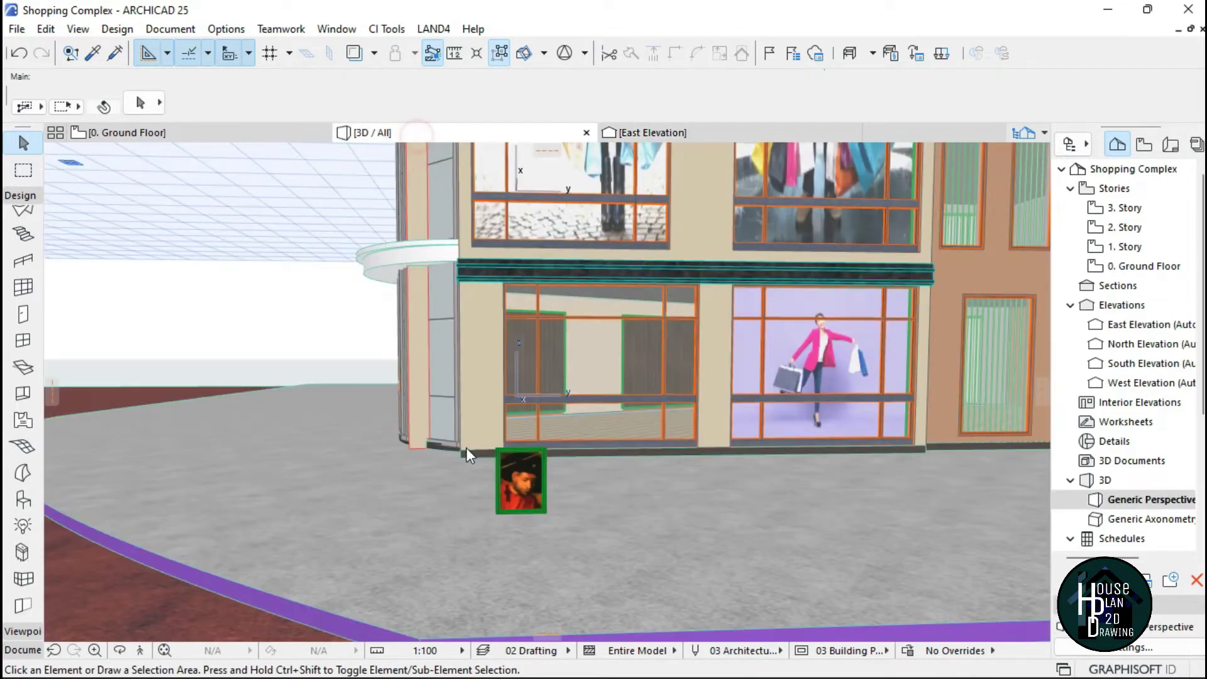
{"action": "left_click", "coordinate": [141, 649]}
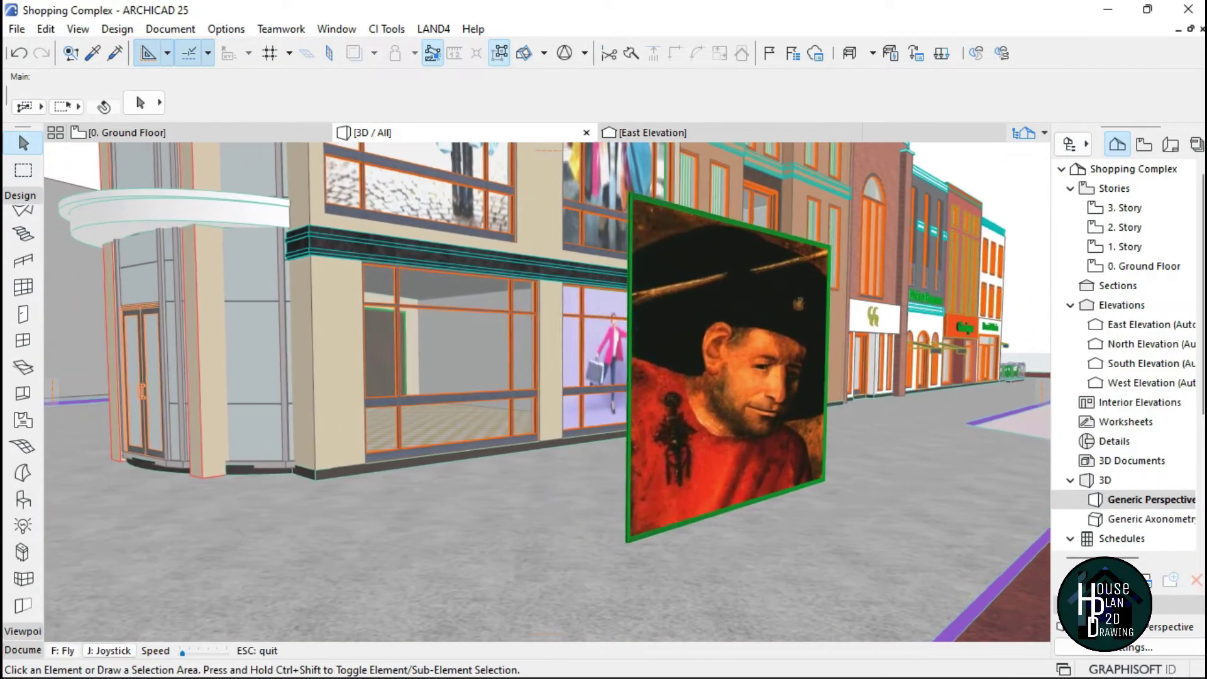
{"action": "key", "text": "Escape"}
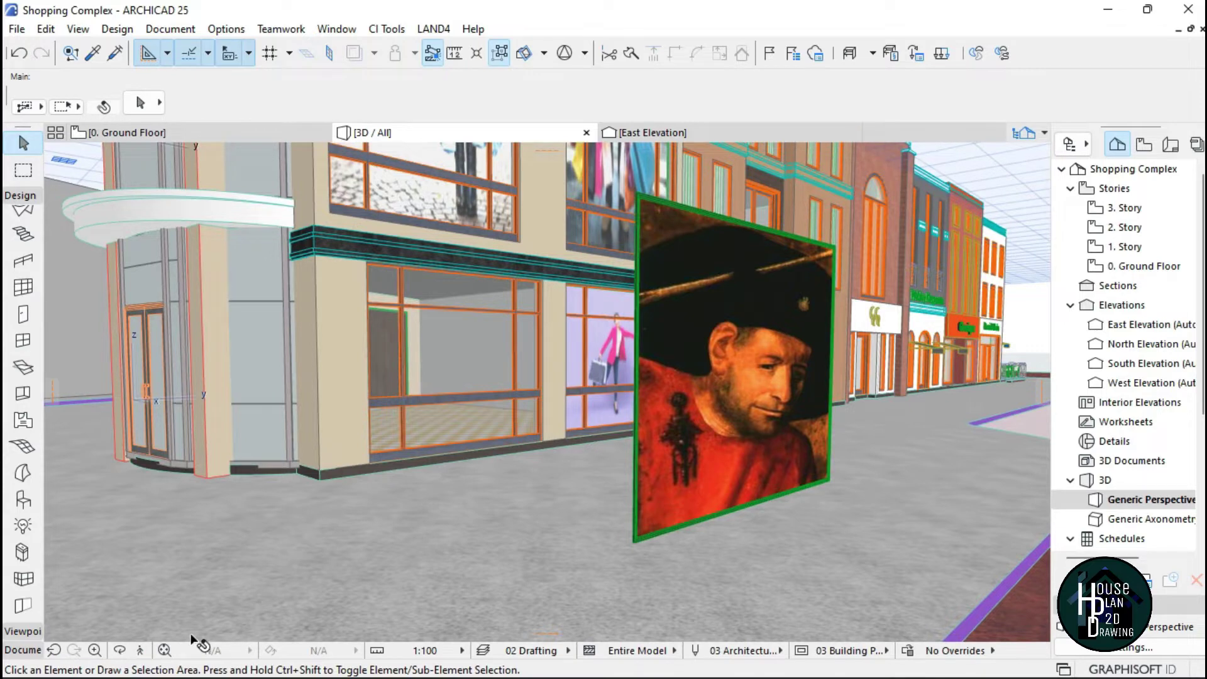
{"action": "left_click", "coordinate": [140, 649]}
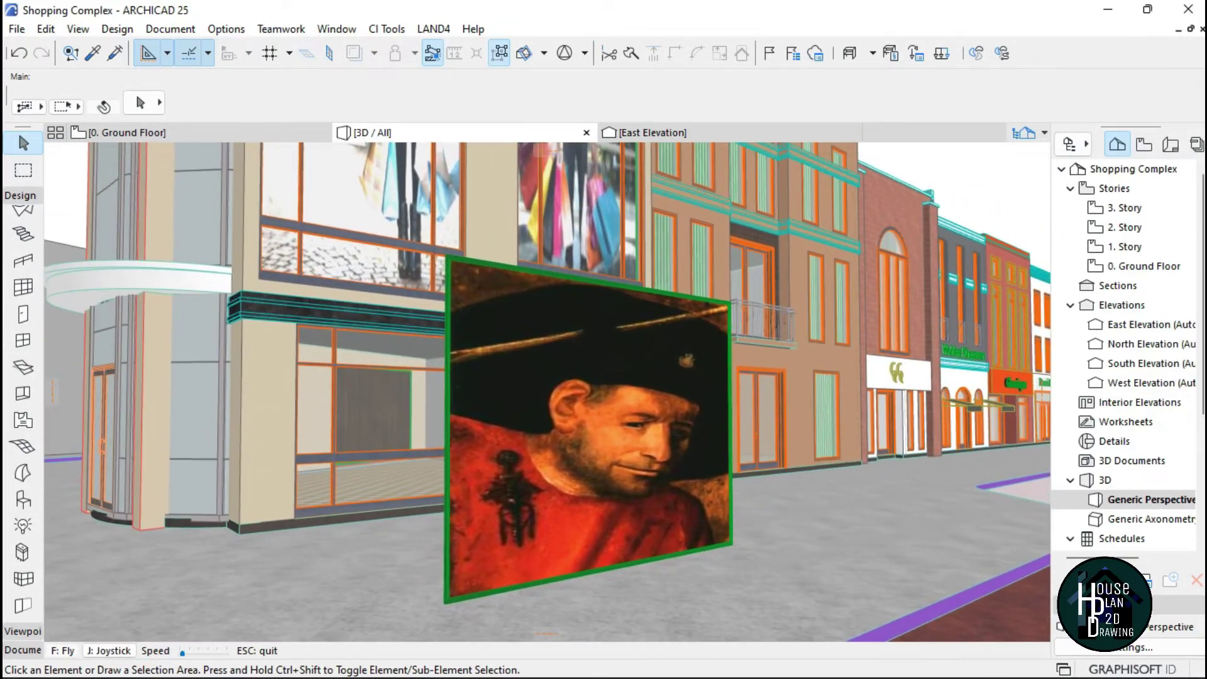
{"action": "key", "text": "Escape"}
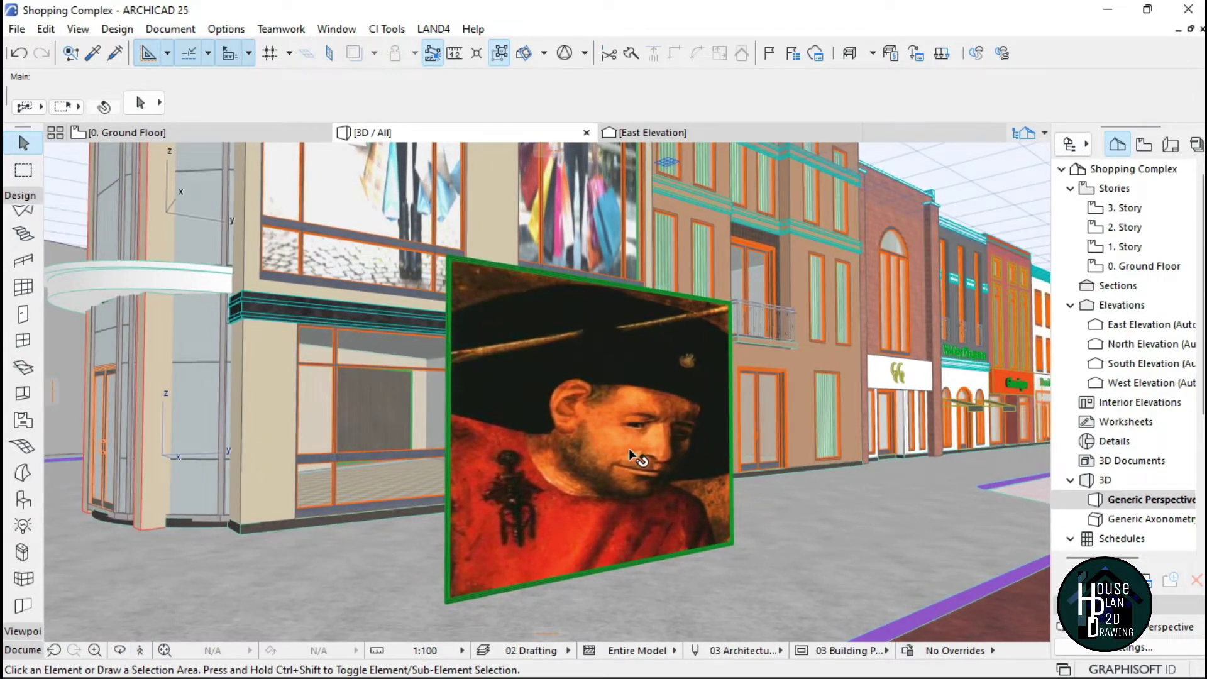
{"action": "left_click", "coordinate": [606, 423]}
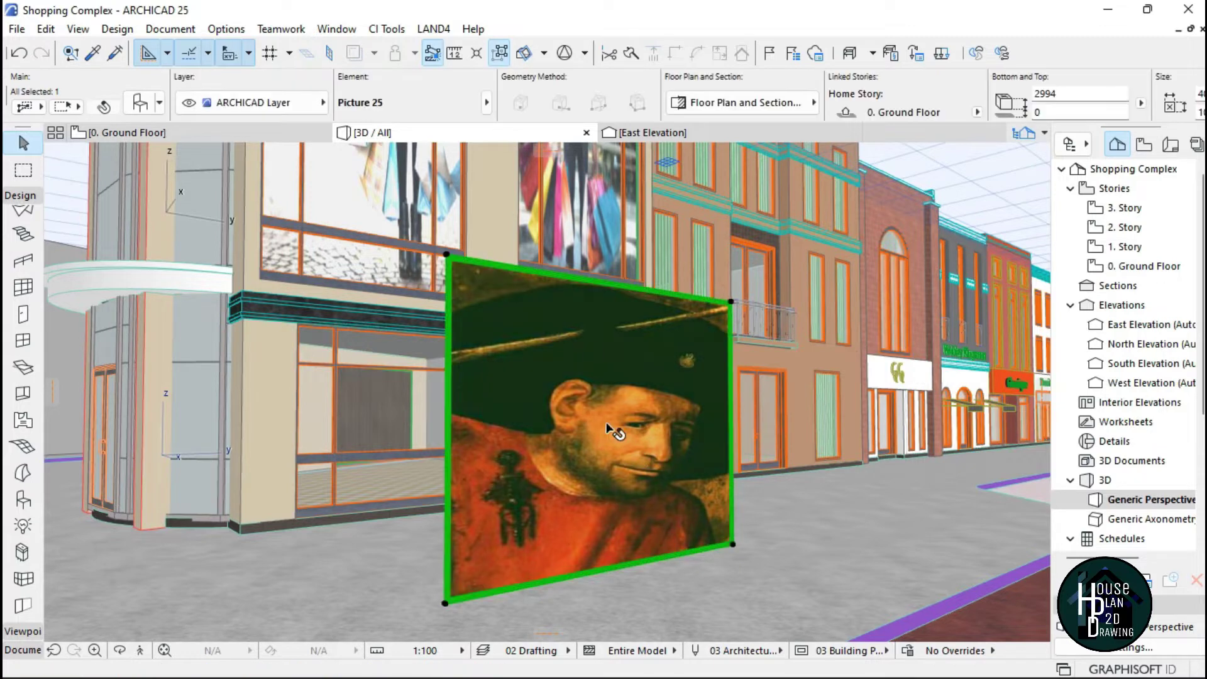
Step: Change the picture's frame style to Simple Frame in its settings, then deselect it
{"action": "left_click", "coordinate": [137, 99]}
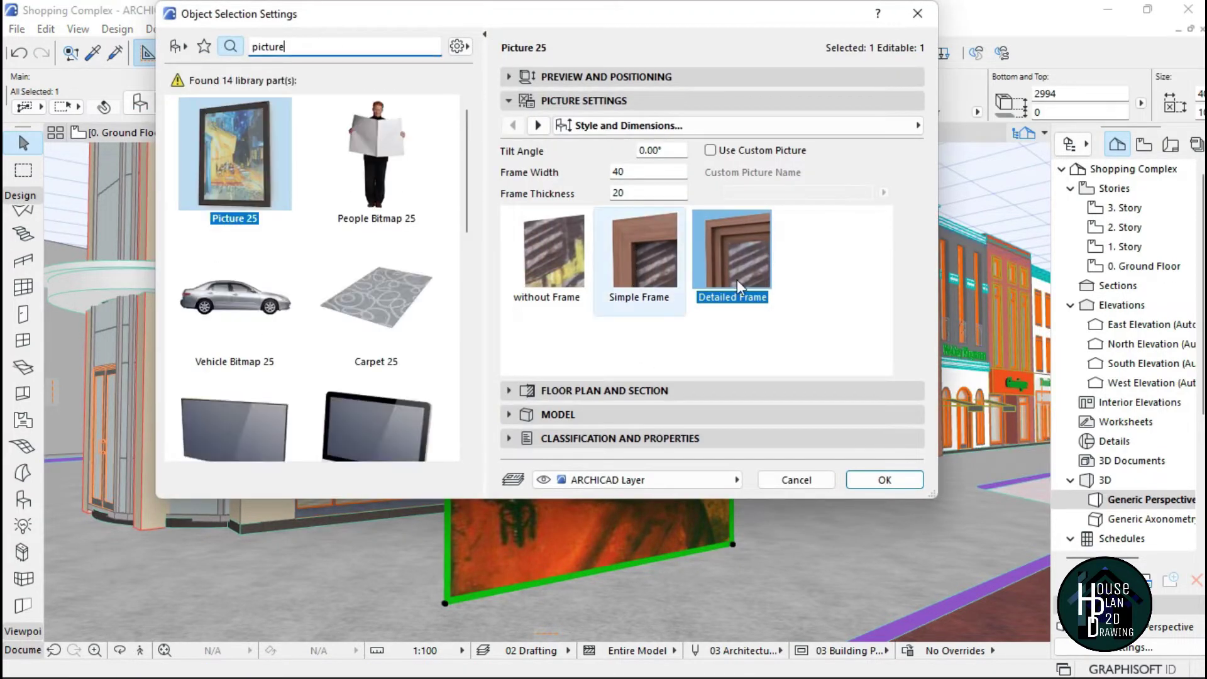
{"action": "left_click", "coordinate": [629, 258]}
{"action": "left_click", "coordinate": [544, 254]}
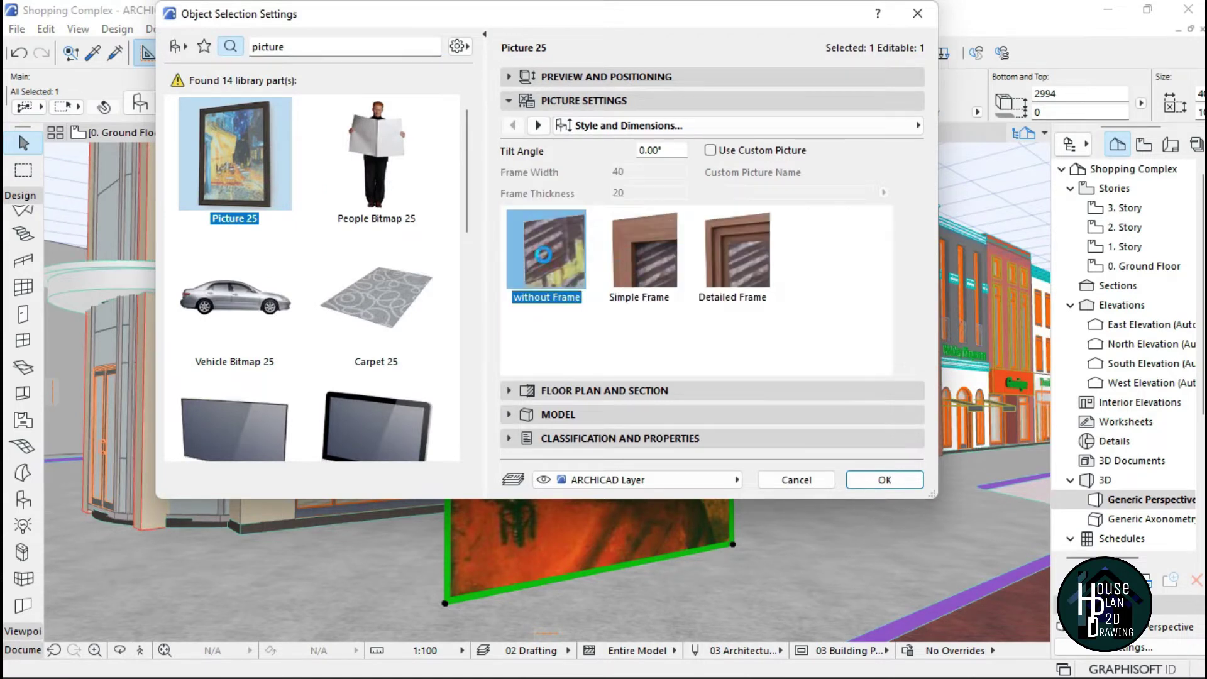
{"action": "left_click", "coordinate": [638, 251]}
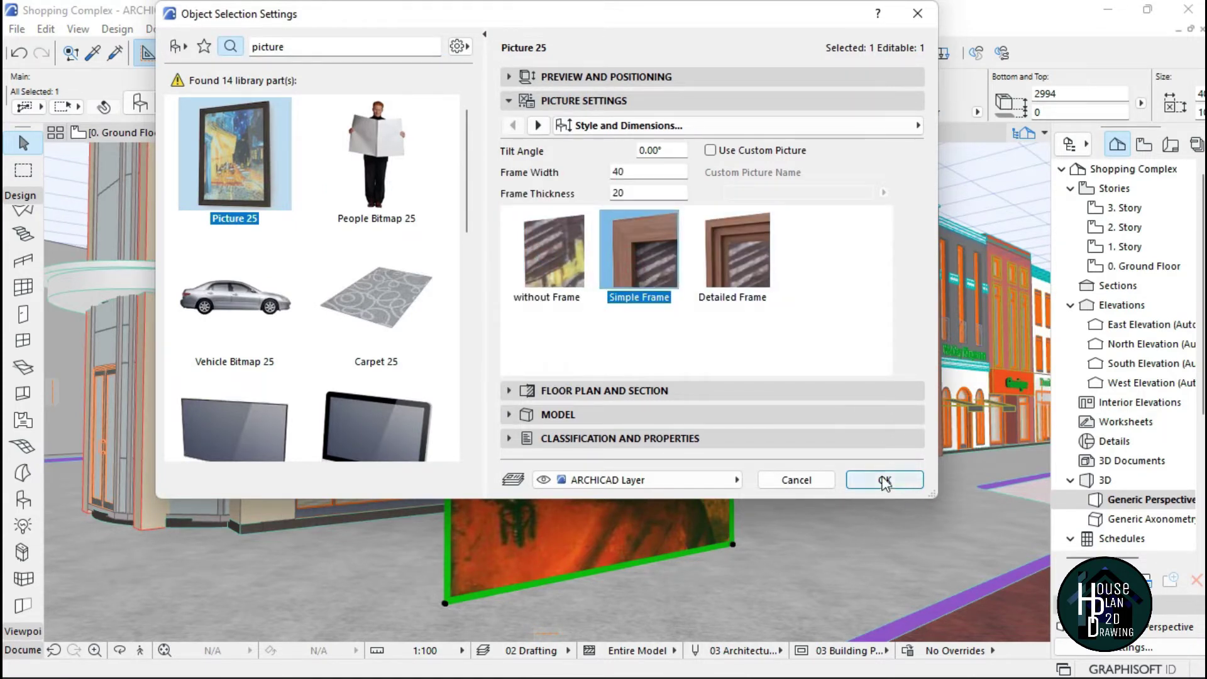
{"action": "left_click", "coordinate": [899, 483]}
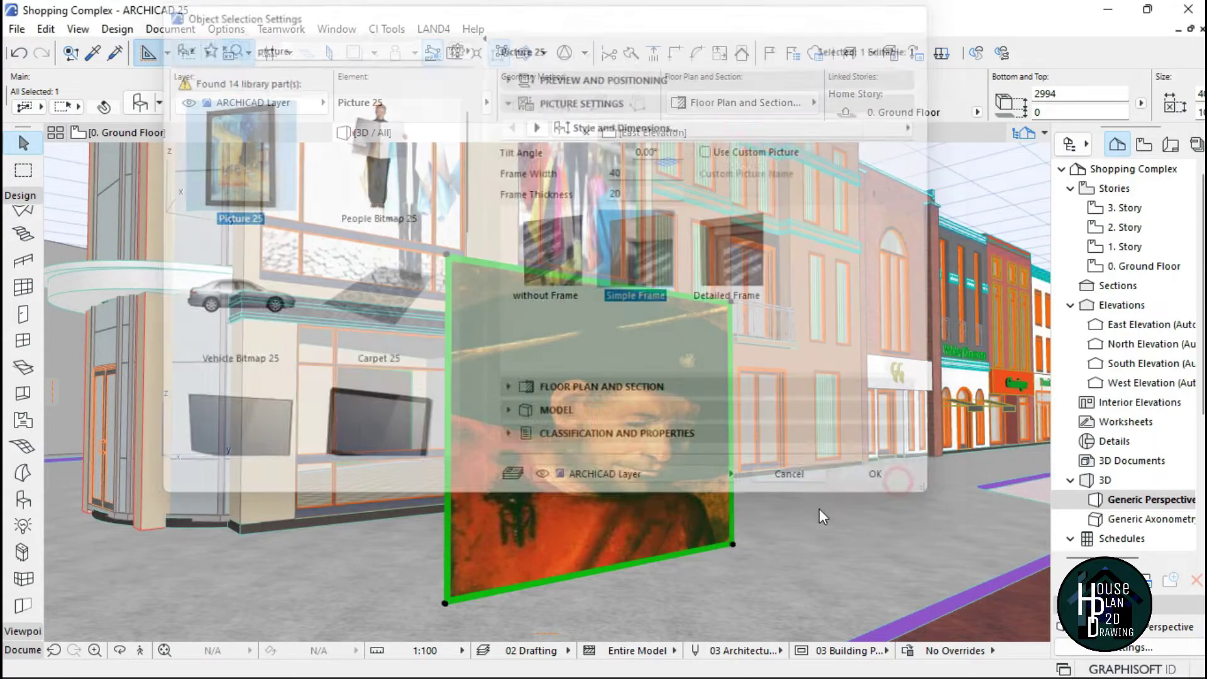
{"action": "key", "text": "Escape"}
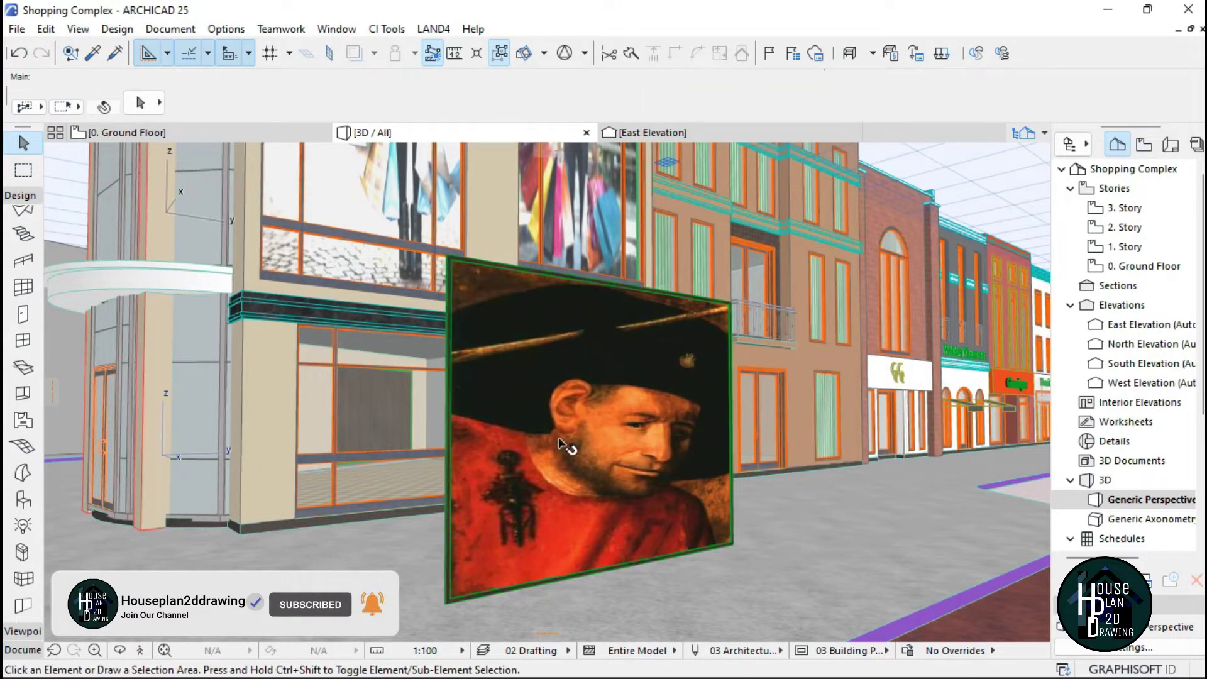
Step: Duplicate Stucco - Yellow Rough as a new surface via Element Attributes > Surfaces, beginning a new name
{"action": "left_click", "coordinate": [245, 33]}
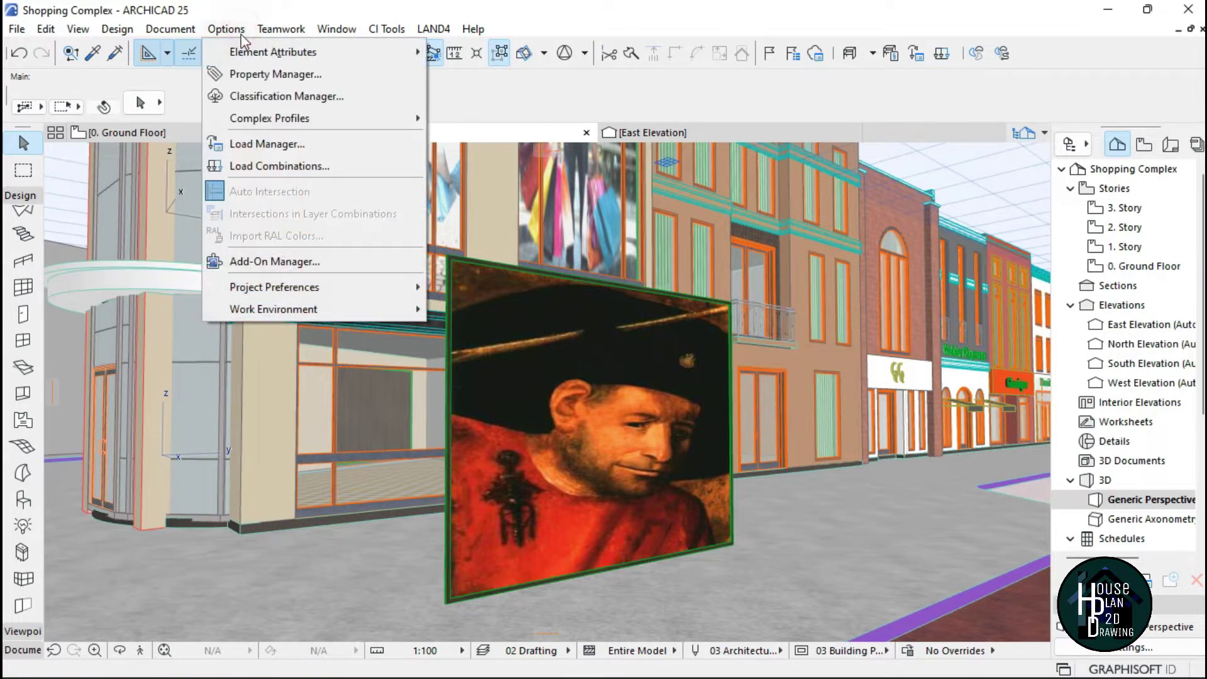
{"action": "mouse_move", "coordinate": [246, 46]}
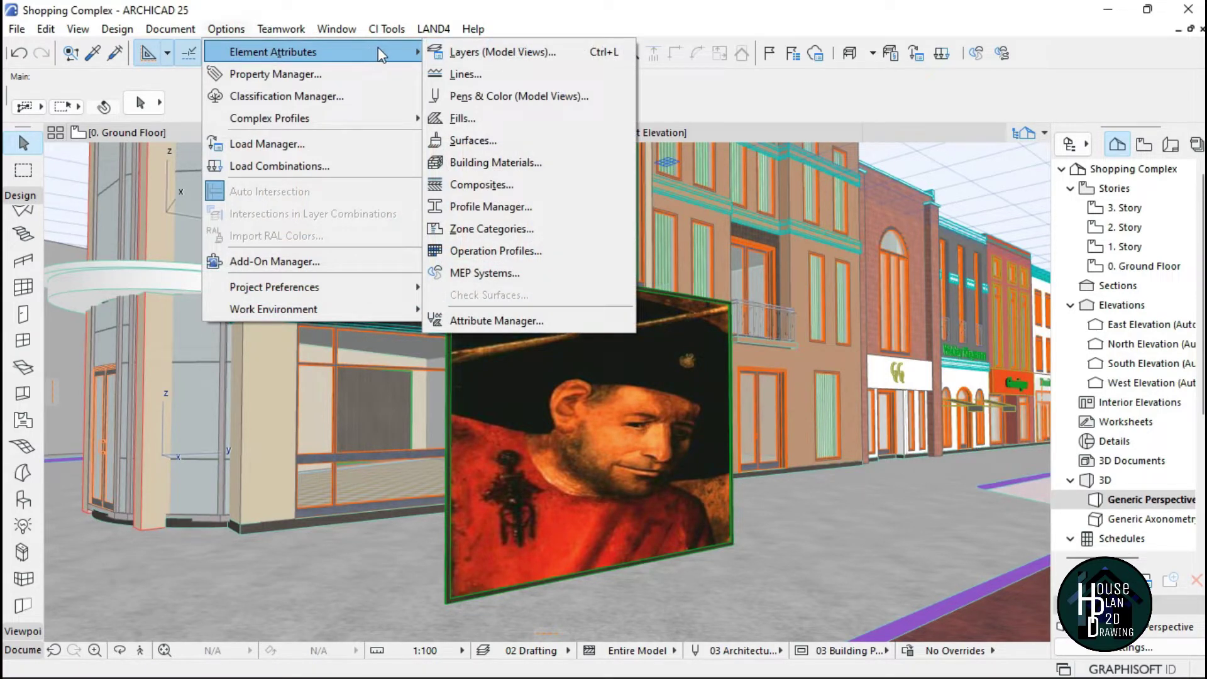
{"action": "left_click", "coordinate": [501, 136]}
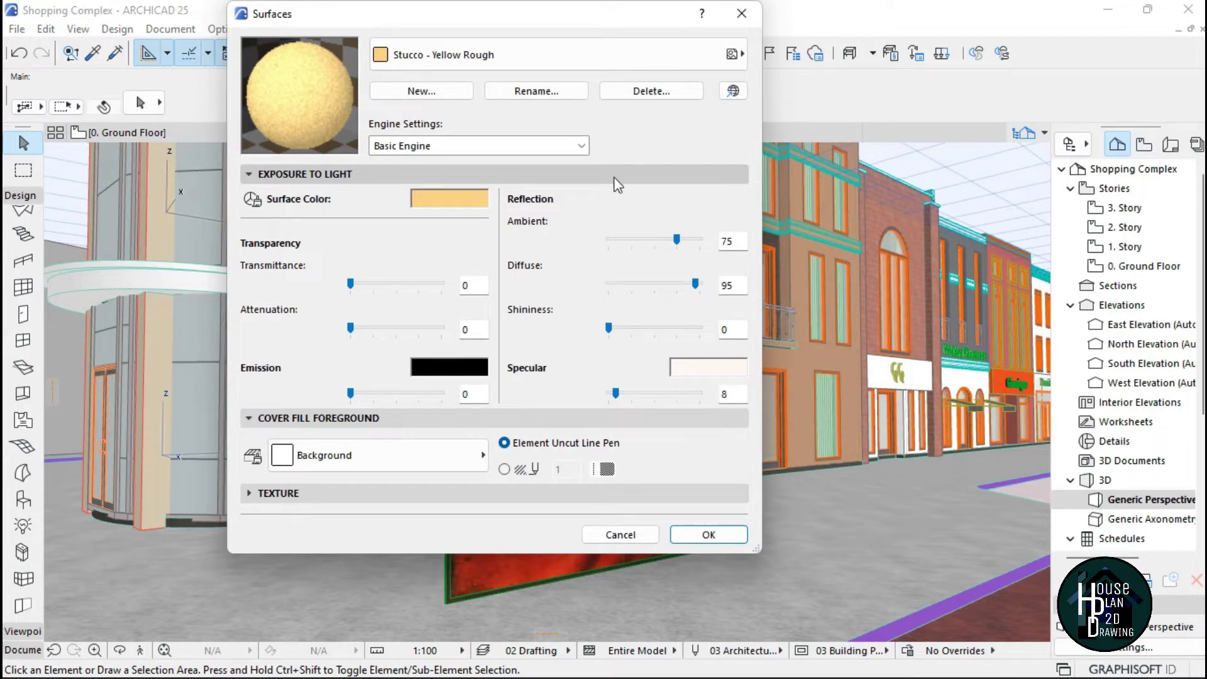
{"action": "left_click", "coordinate": [434, 92]}
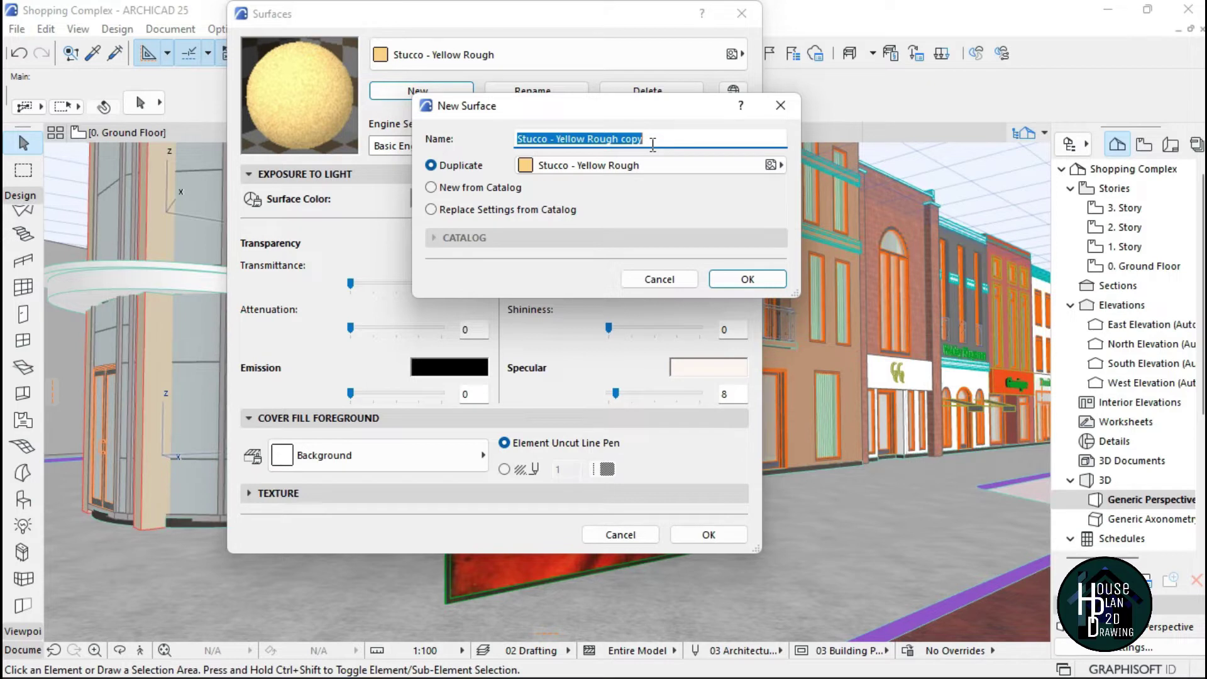
{"action": "type", "text": "A"}
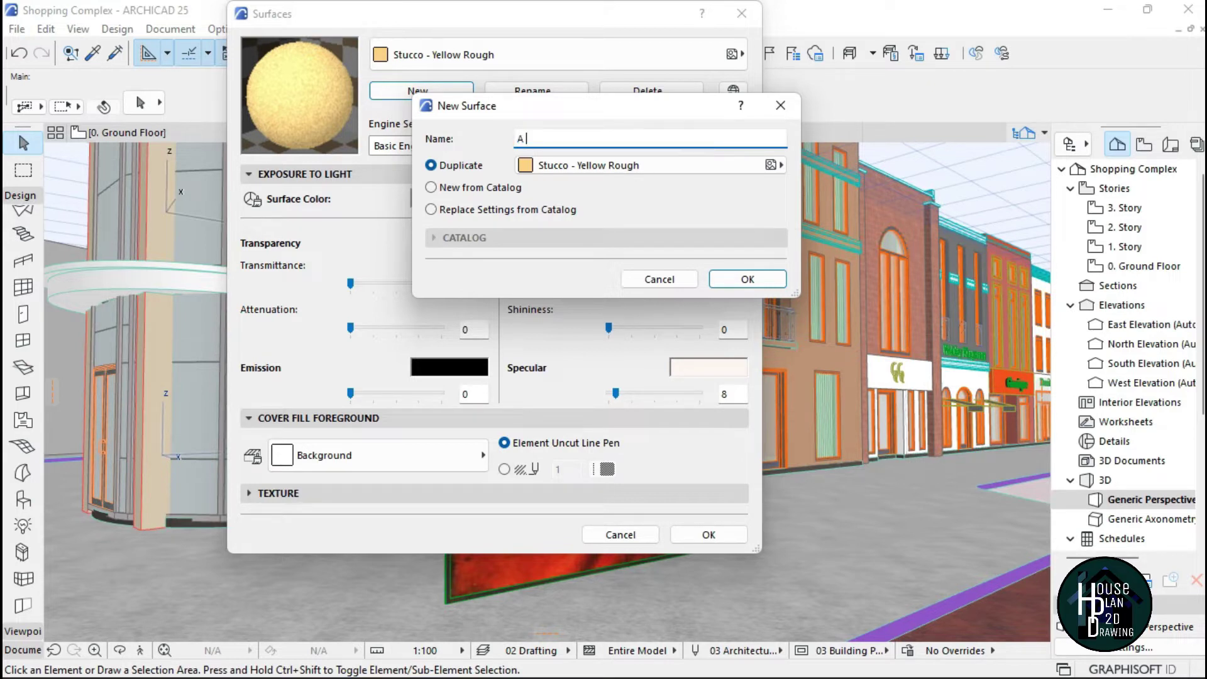
{"action": "type", "text": " p"}
Step: Name the new surface 'A Picture', confirm it, and expand its Texture settings
{"action": "key", "text": "BackSpace"}
{"action": "type", "text": "Picture"}
{"action": "left_click", "coordinate": [748, 278]}
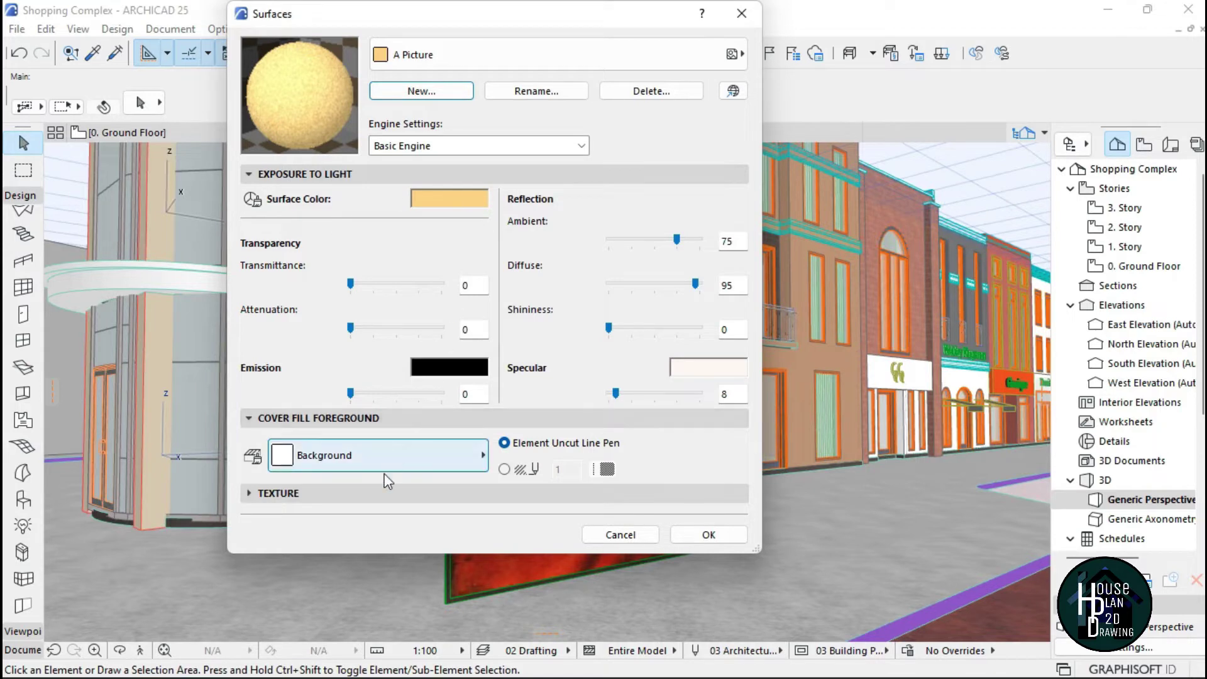
{"action": "left_click", "coordinate": [375, 495]}
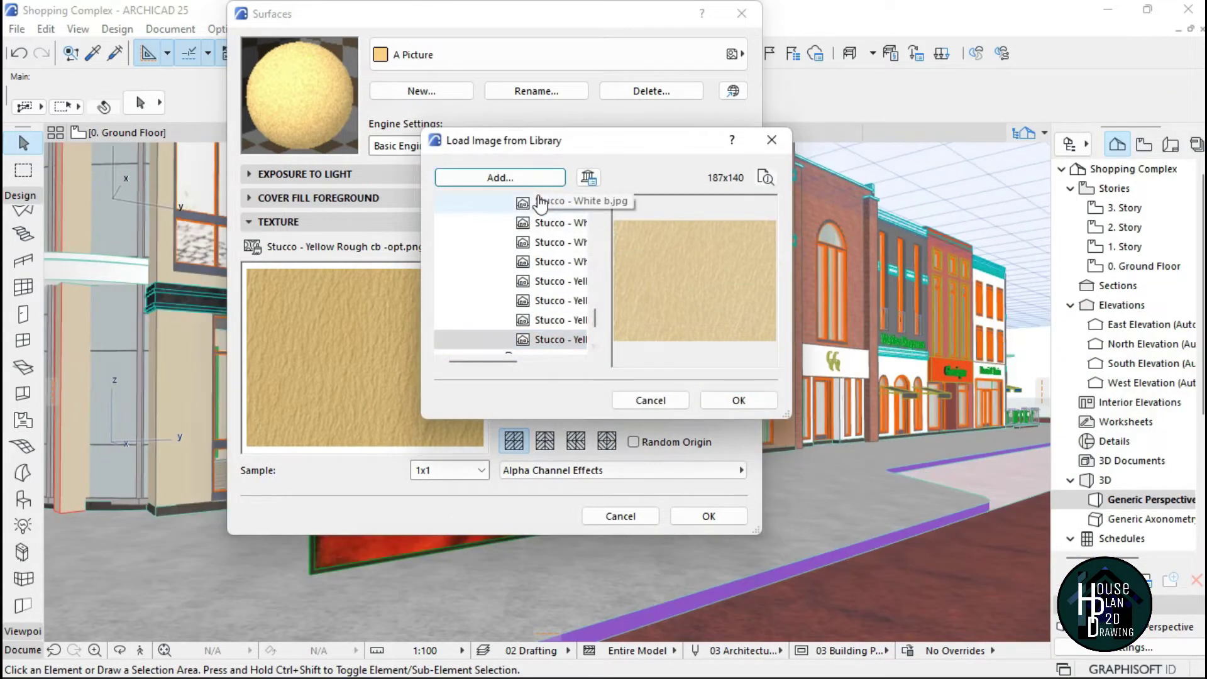
Step: Add Shopping Photo.jpeg from the Desktop to the library and apply it as the texture
{"action": "left_click", "coordinate": [515, 180]}
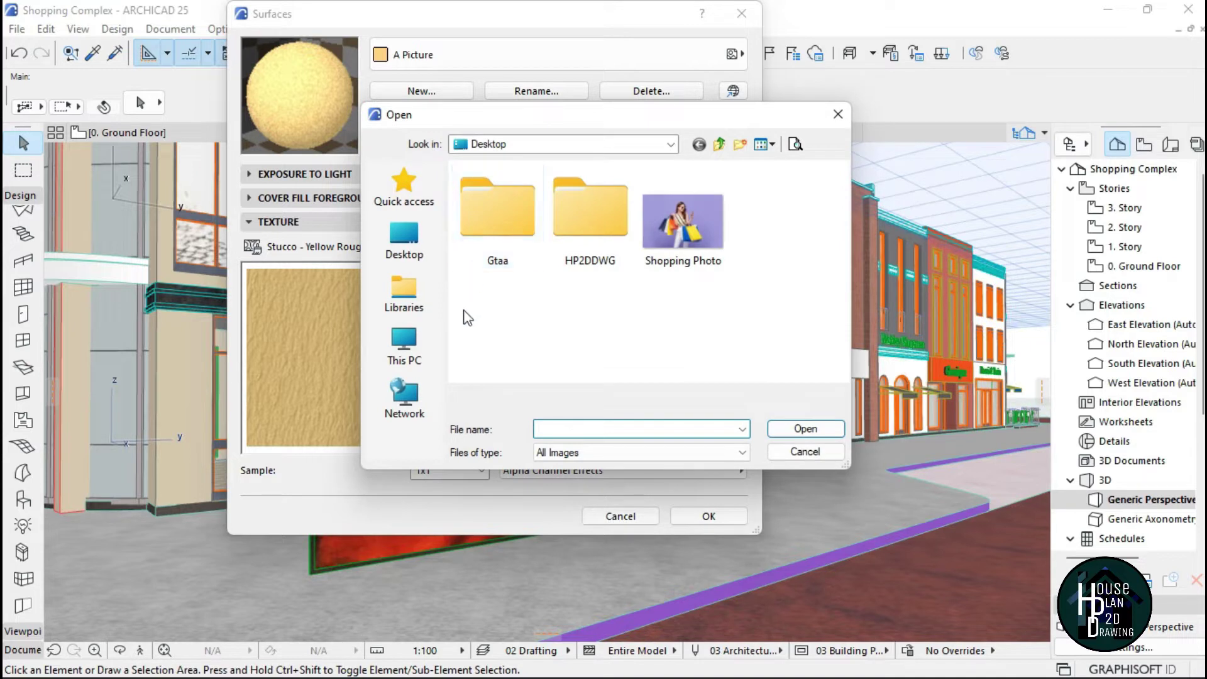
{"action": "left_click", "coordinate": [404, 250]}
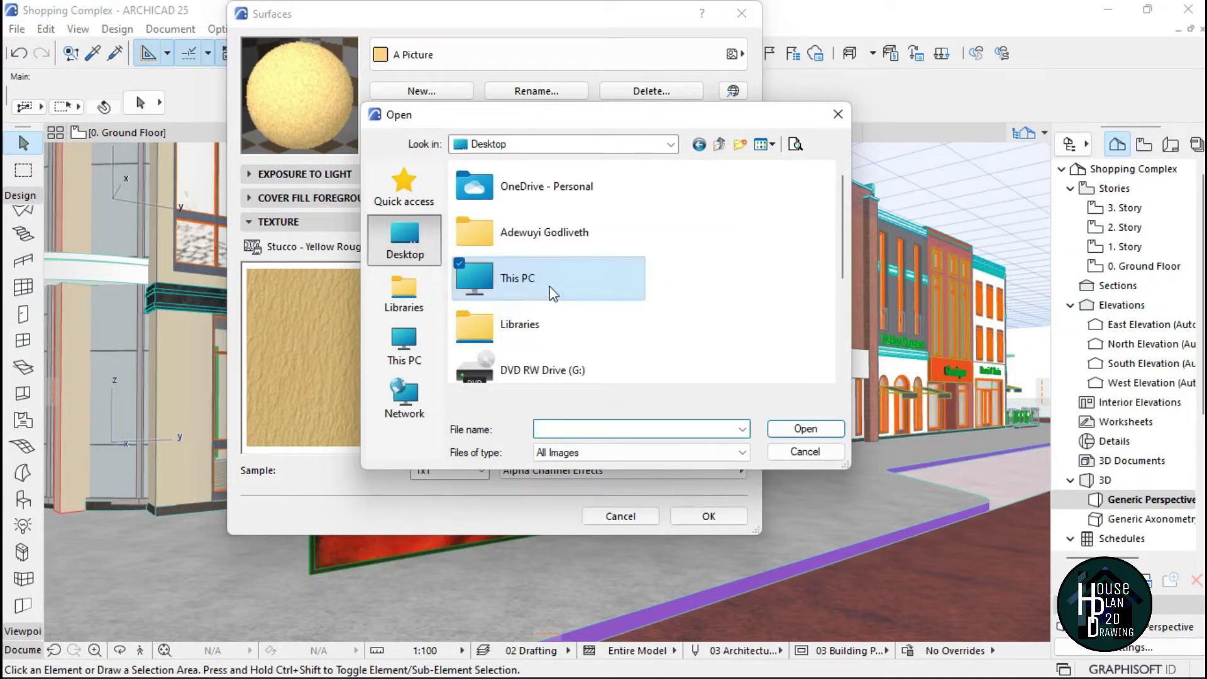
{"action": "scroll", "coordinate": [554, 276], "scroll_direction": "down", "scroll_amount": 3}
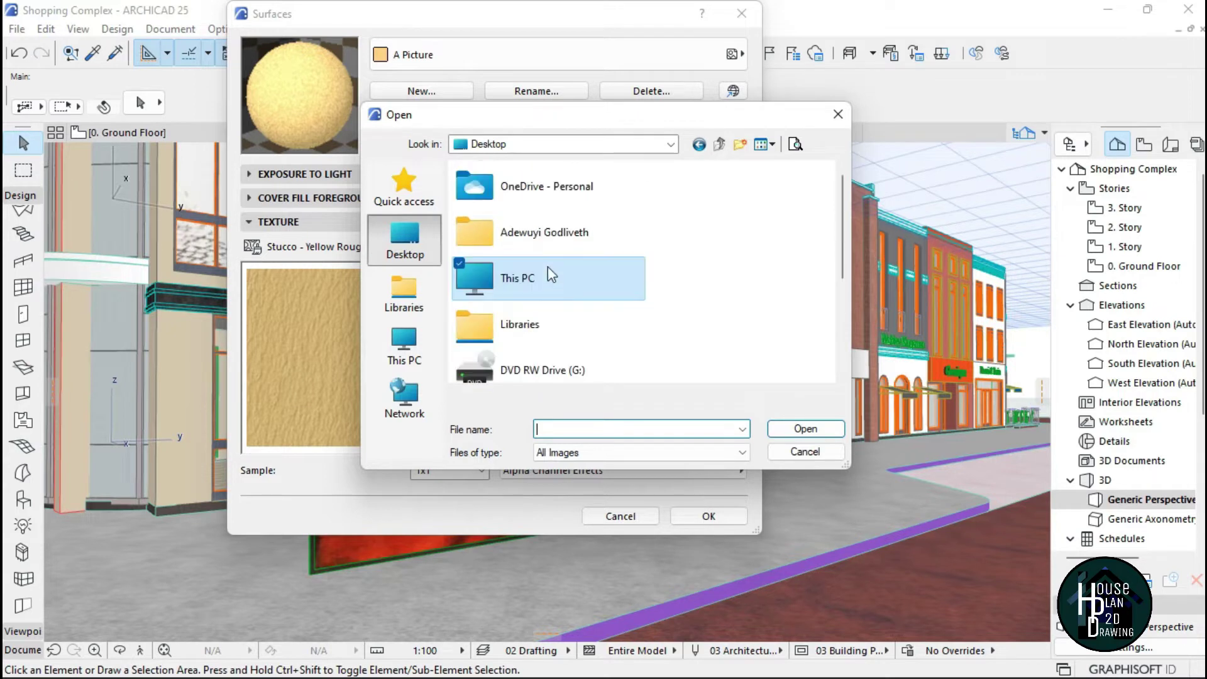
{"action": "scroll", "coordinate": [548, 276], "scroll_direction": "down", "scroll_amount": 2}
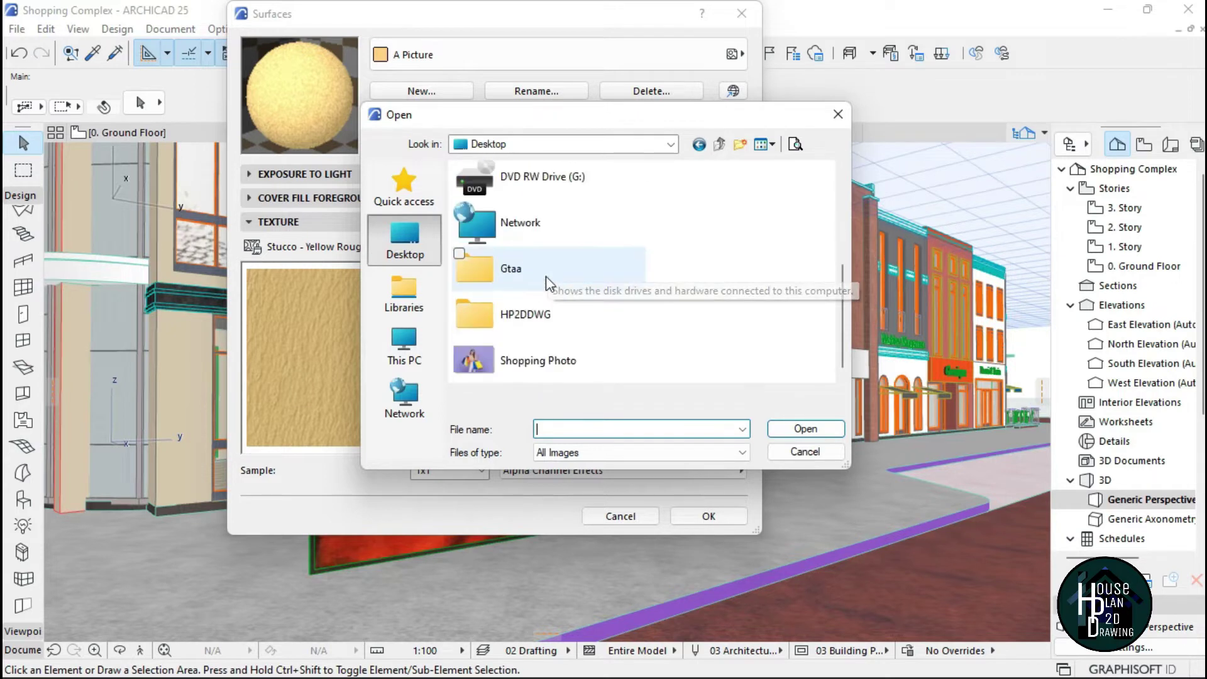
{"action": "left_click", "coordinate": [548, 361]}
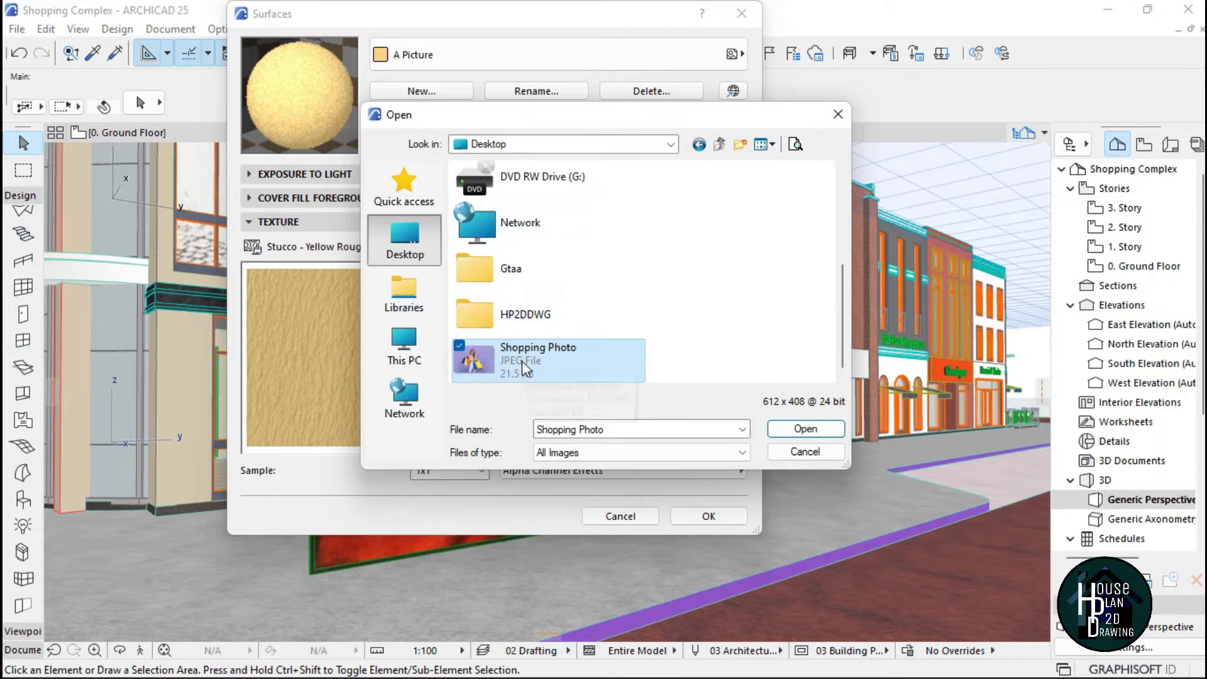
{"action": "left_click", "coordinate": [804, 428]}
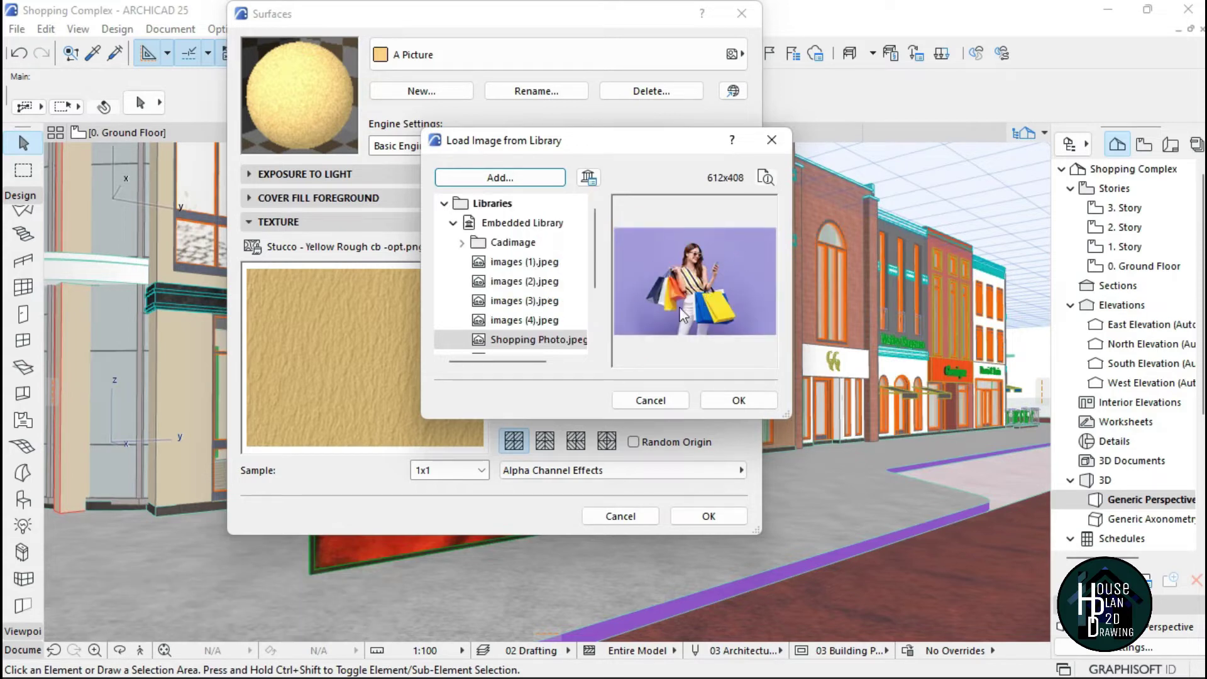
{"action": "left_click", "coordinate": [733, 400]}
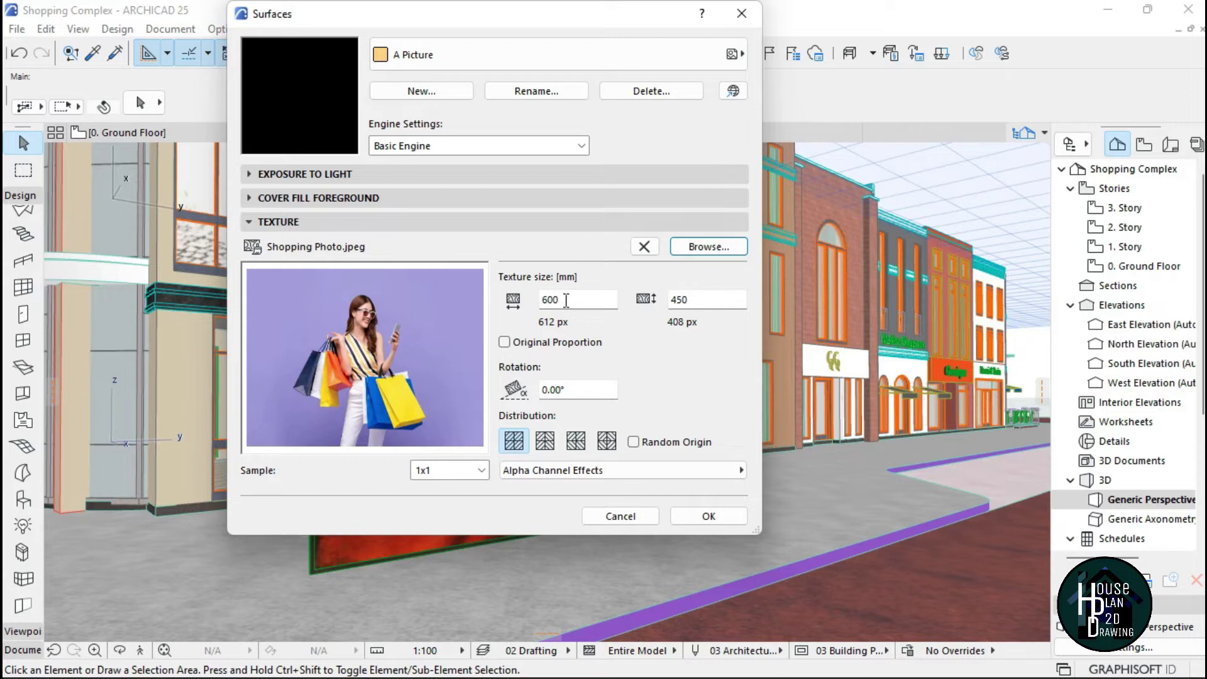
Step: Turn off Original Proportion and size the Shopping Photo texture 4000 by 4000 mm
{"action": "left_click", "coordinate": [533, 343]}
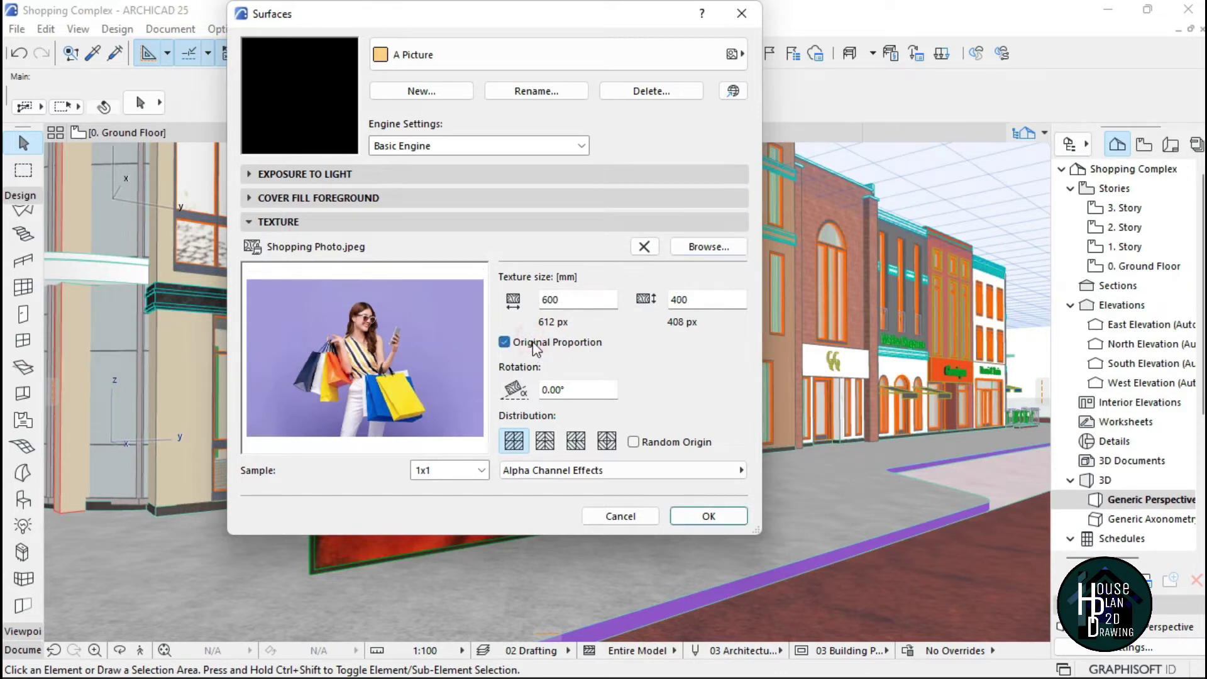
{"action": "left_click", "coordinate": [534, 345]}
{"action": "left_click", "coordinate": [562, 347]}
{"action": "left_click", "coordinate": [563, 350]}
{"action": "double_click", "coordinate": [565, 298]}
{"action": "type", "text": "4000"}
{"action": "double_click", "coordinate": [696, 297]}
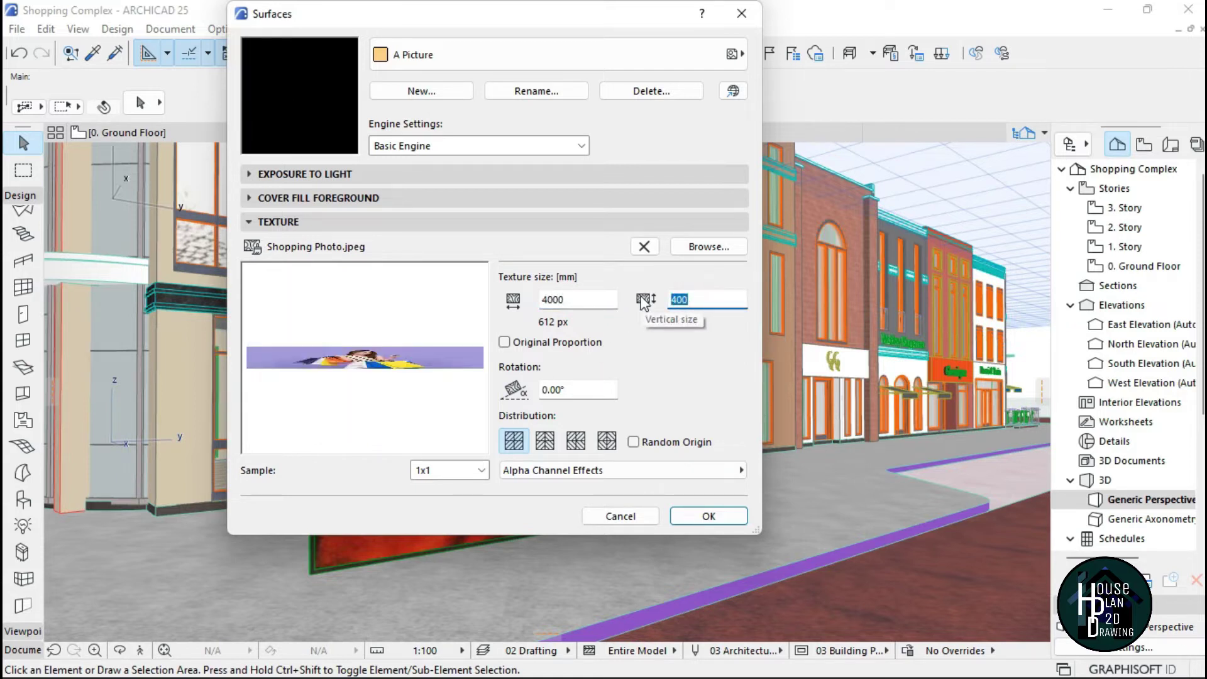
{"action": "type", "text": "4000"}
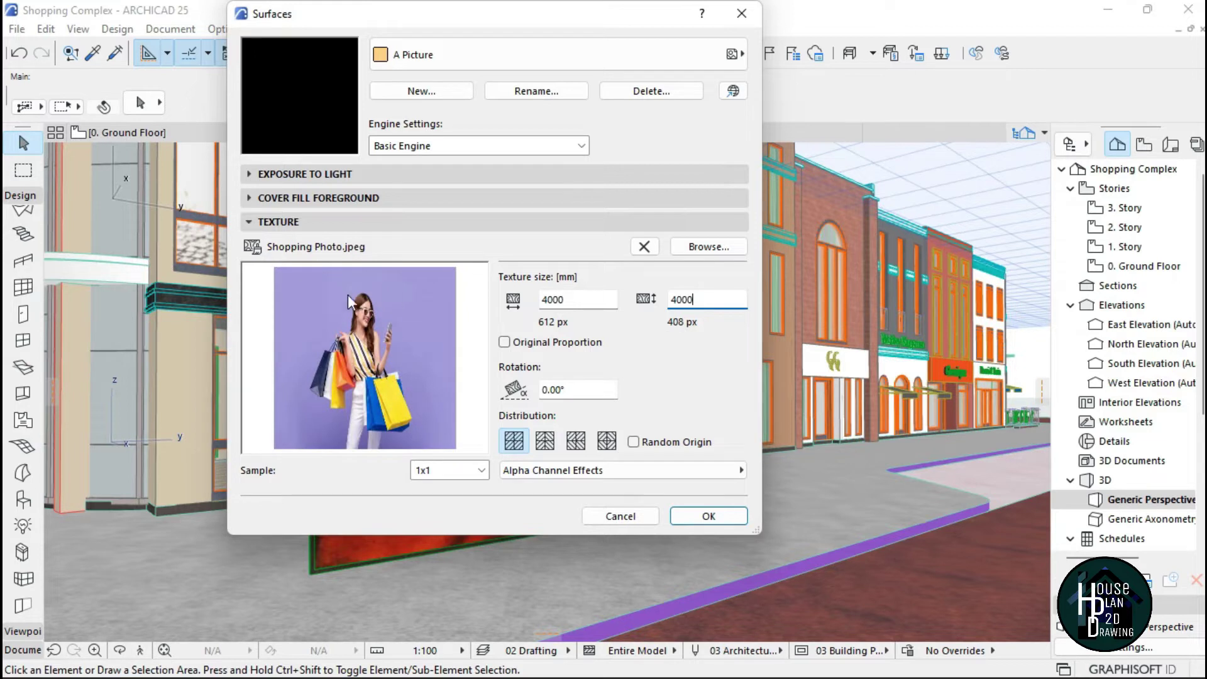
{"action": "left_click", "coordinate": [406, 295]}
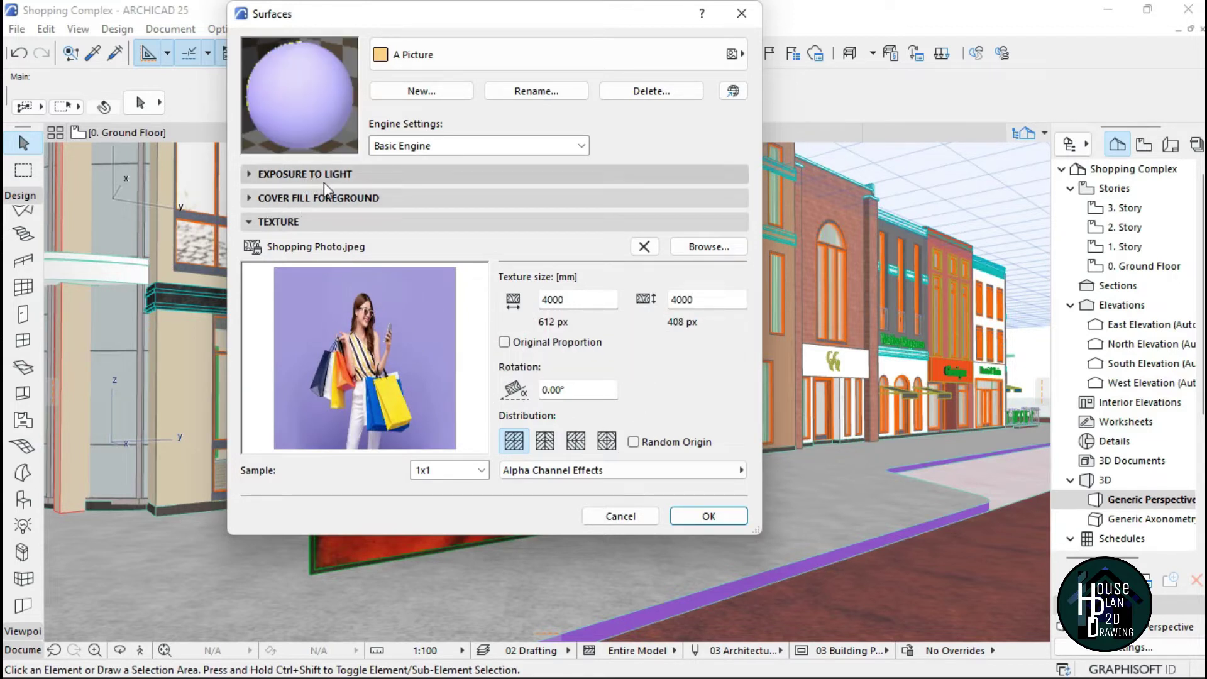
{"action": "left_click", "coordinate": [447, 150]}
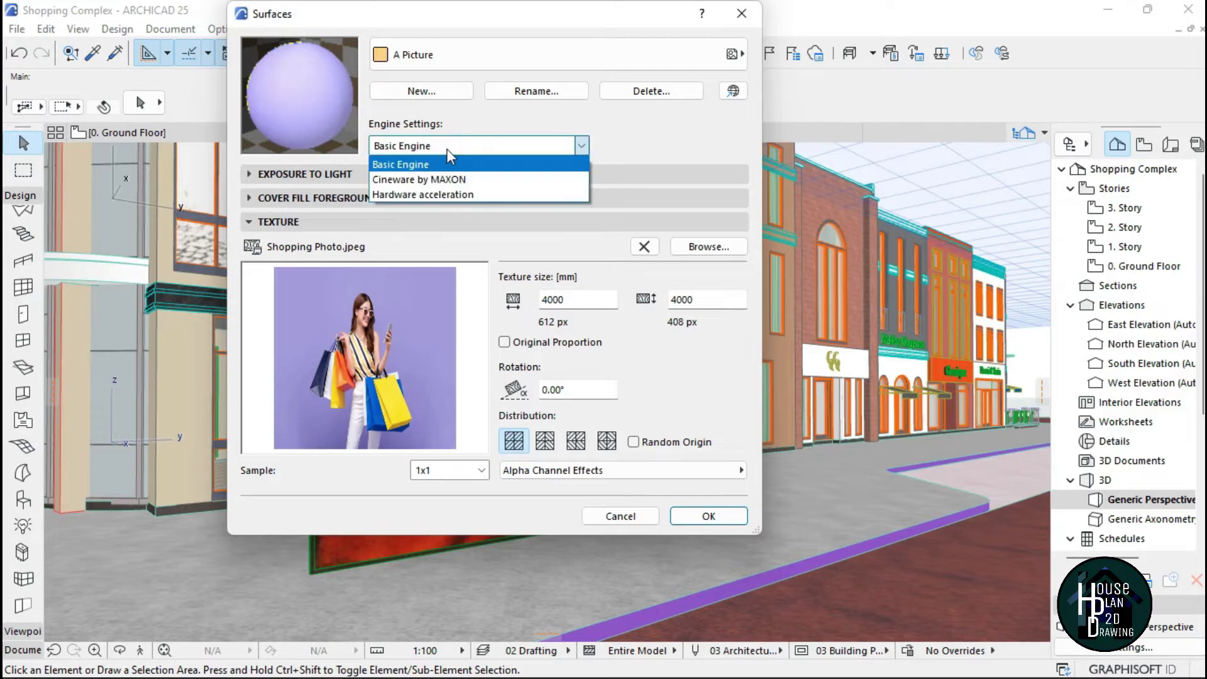
Step: Use Cineware by MAXON settings with Bump off, match engine settings, and save the surface
{"action": "left_click", "coordinate": [475, 181]}
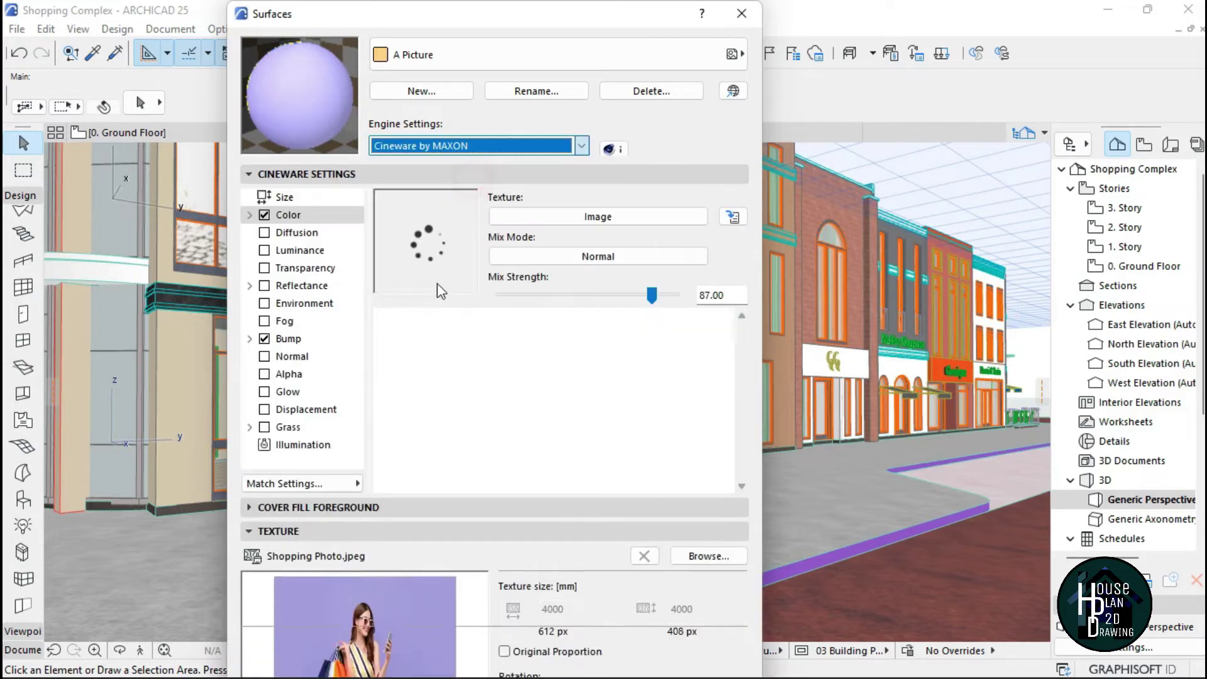
{"action": "left_click", "coordinate": [288, 338]}
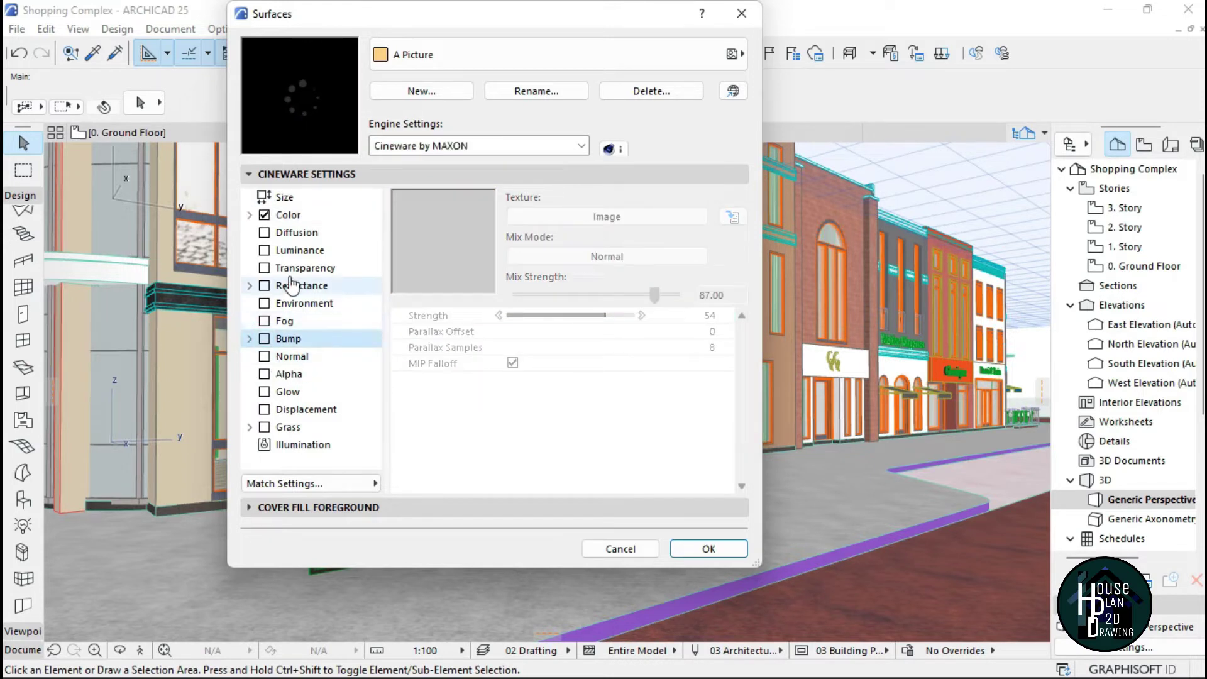
{"action": "left_click", "coordinate": [475, 146]}
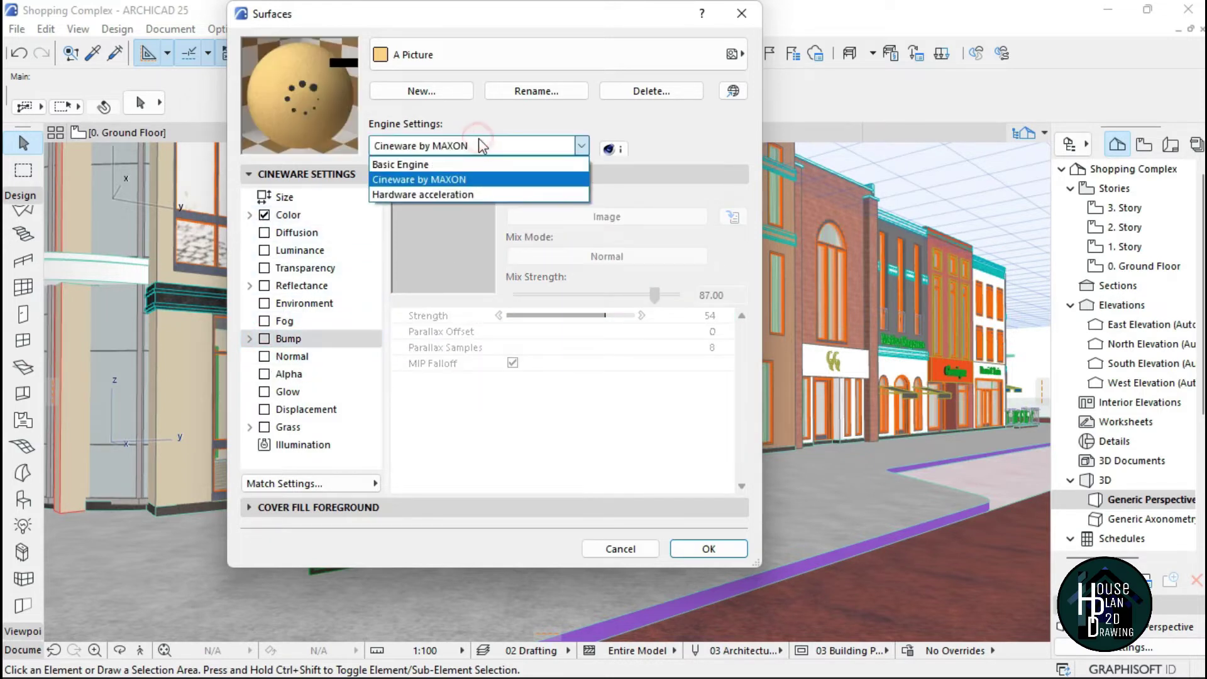
{"action": "left_click", "coordinate": [481, 173]}
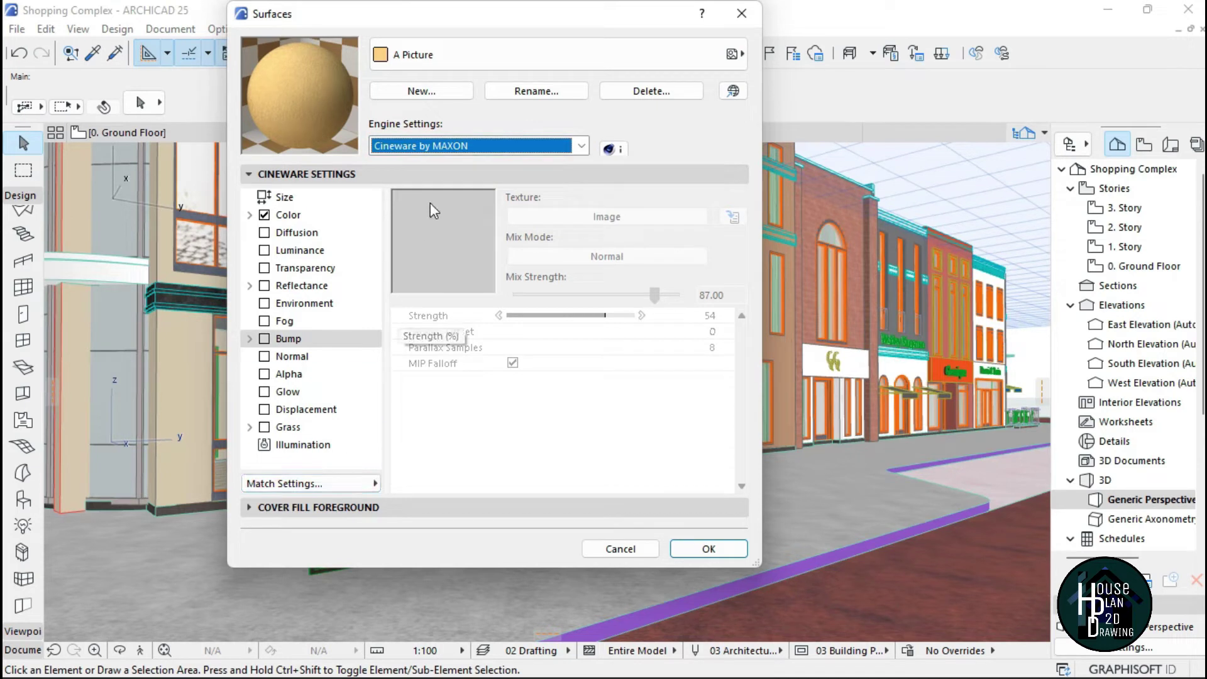
{"action": "left_click", "coordinate": [313, 483]}
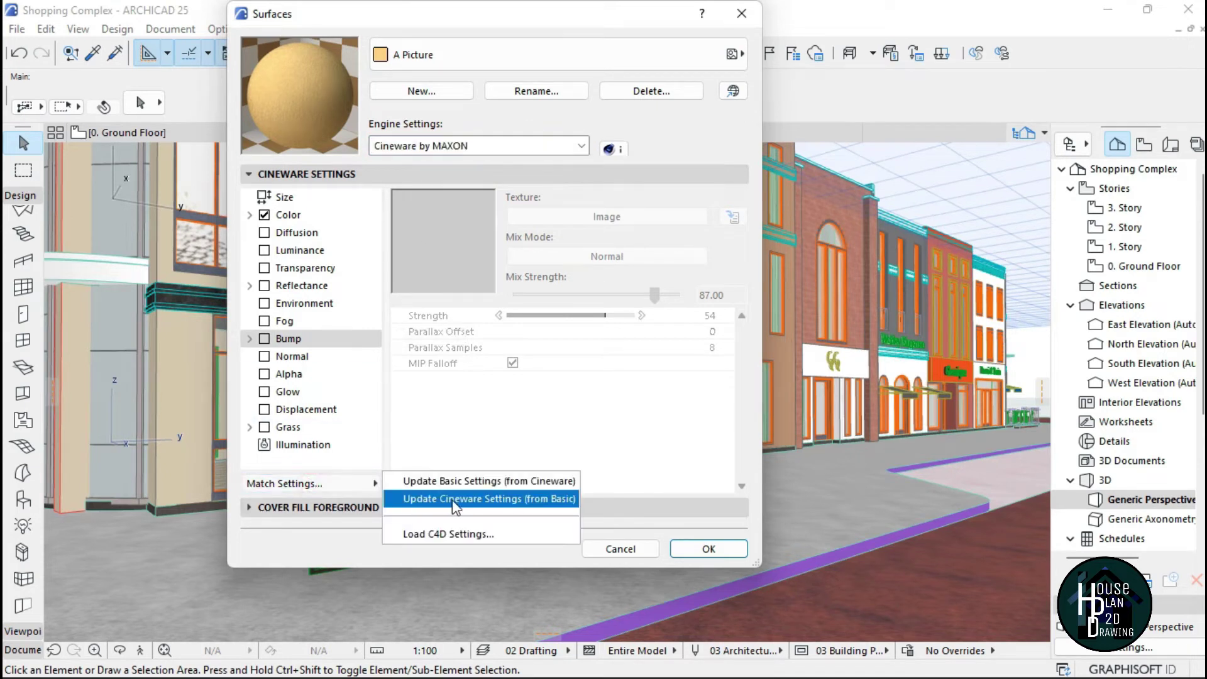
{"action": "left_click", "coordinate": [498, 480]}
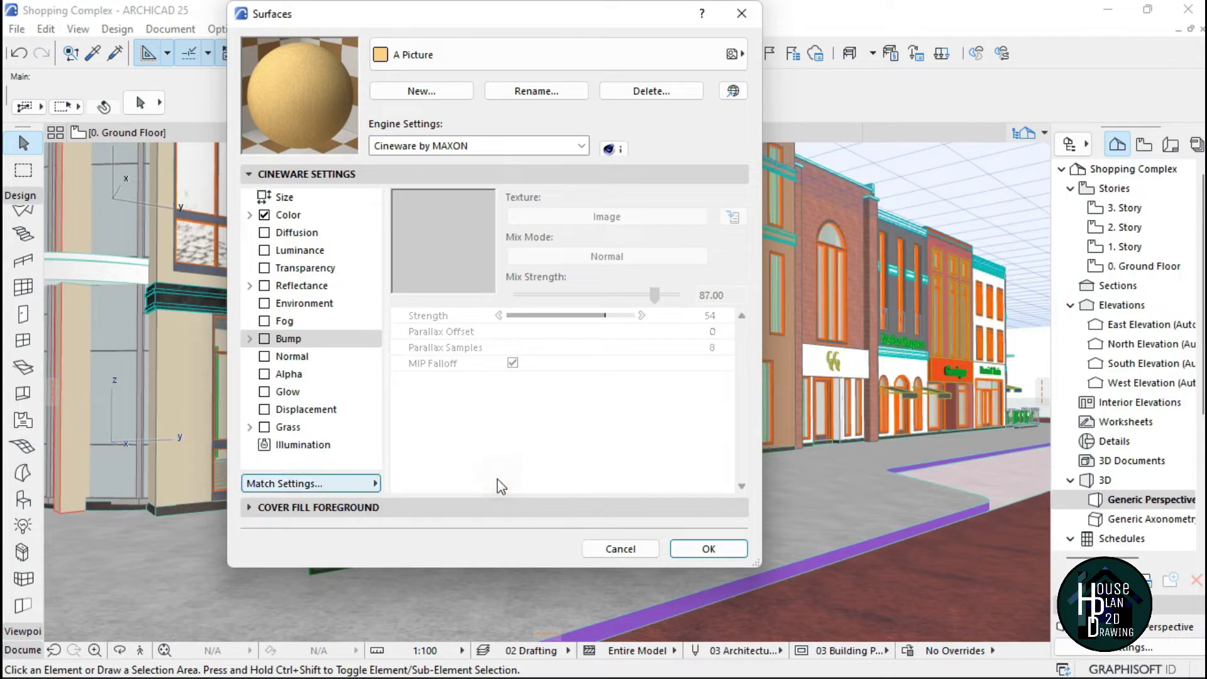
{"action": "left_click", "coordinate": [708, 549]}
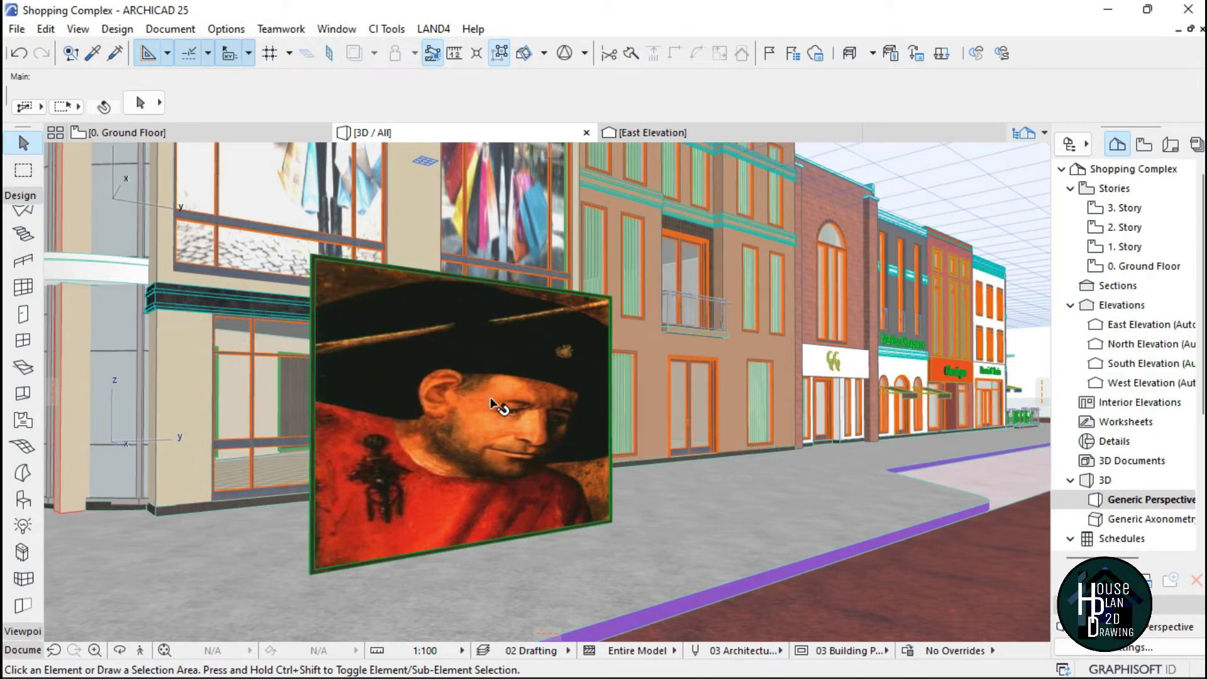
Step: Select the Picture 25 object in 3D and enable Use Custom Picture in its Picture Settings
{"action": "left_click", "coordinate": [474, 420]}
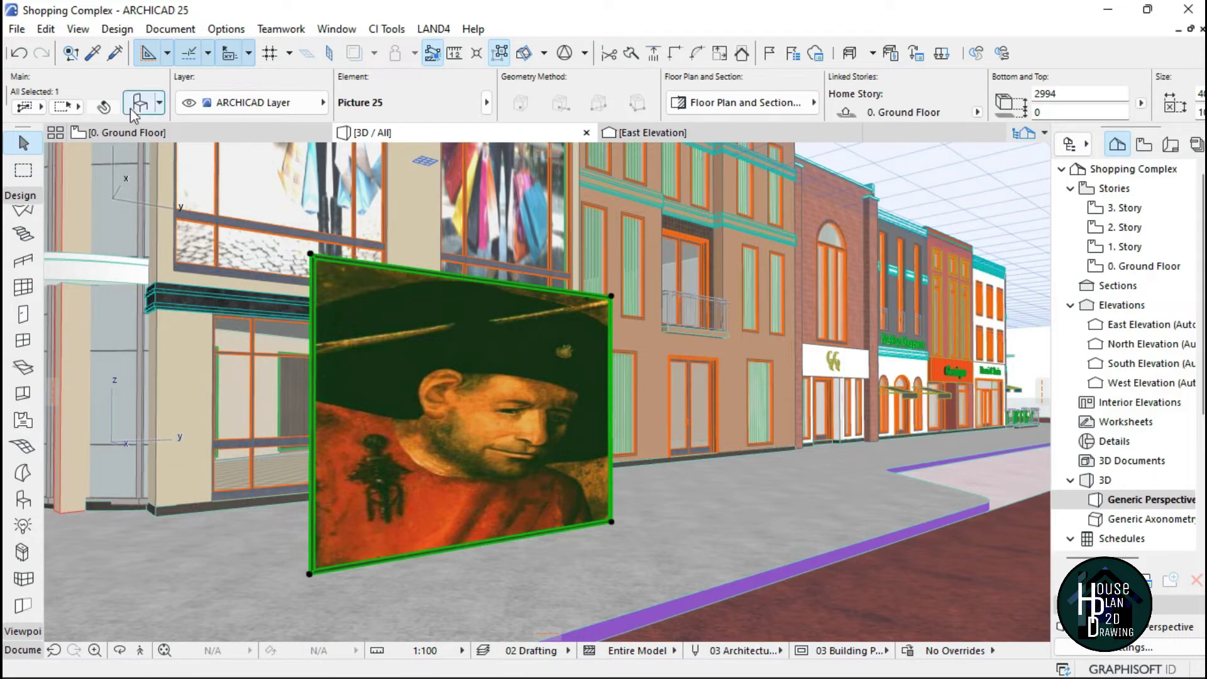
{"action": "left_click", "coordinate": [138, 103]}
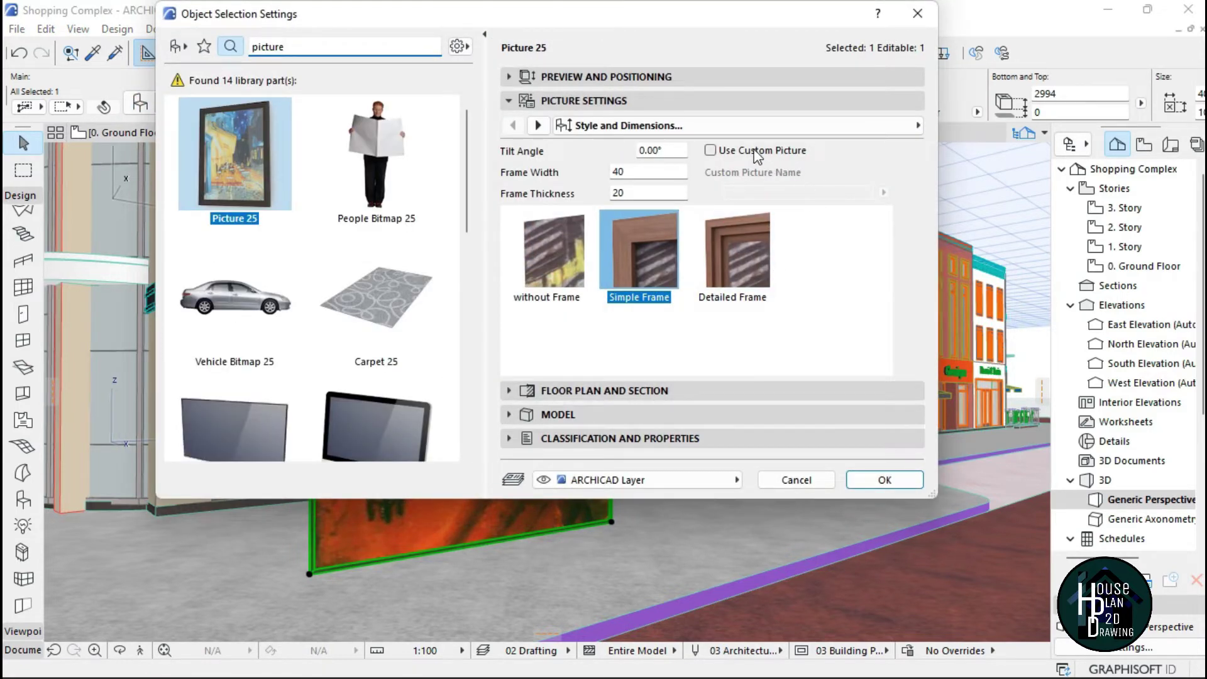
{"action": "left_click", "coordinate": [548, 102]}
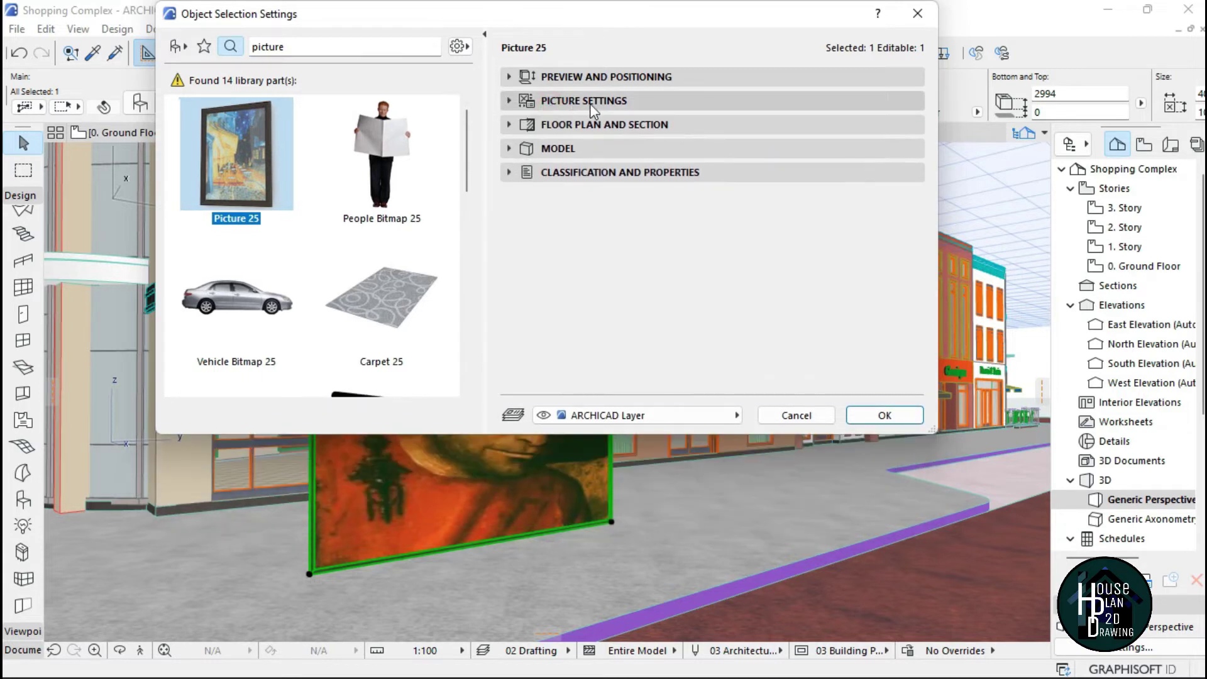
{"action": "left_click", "coordinate": [577, 78]}
{"action": "left_click", "coordinate": [600, 324]}
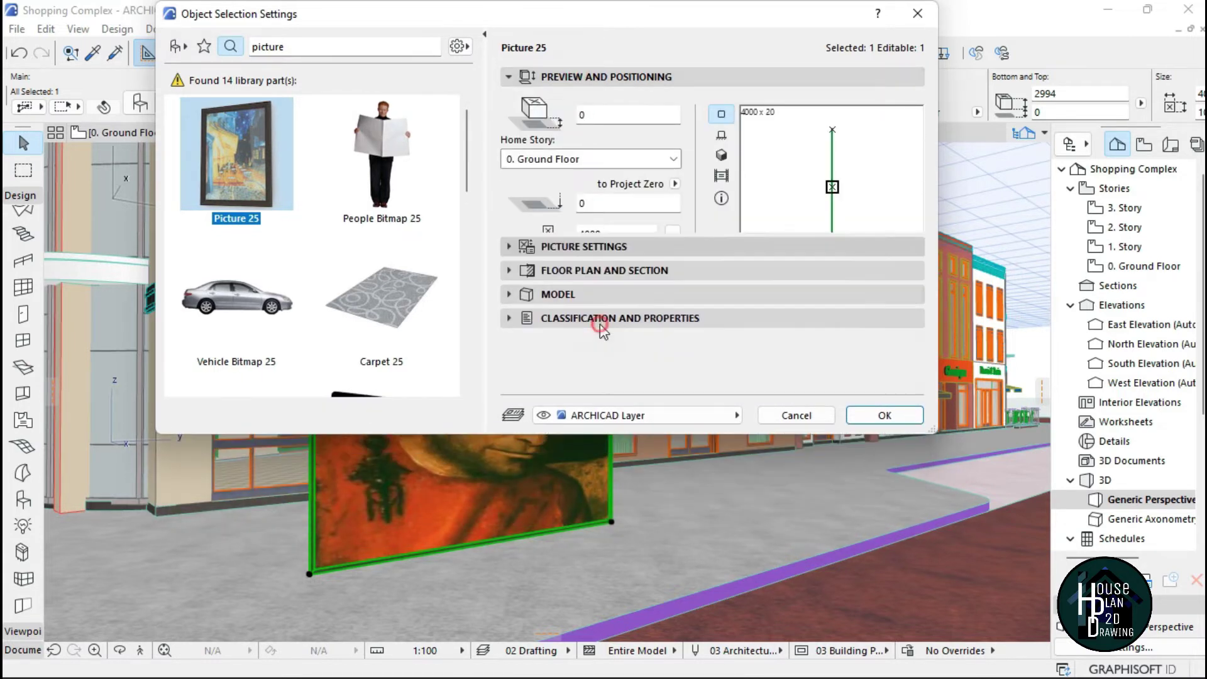
{"action": "left_click", "coordinate": [760, 152]}
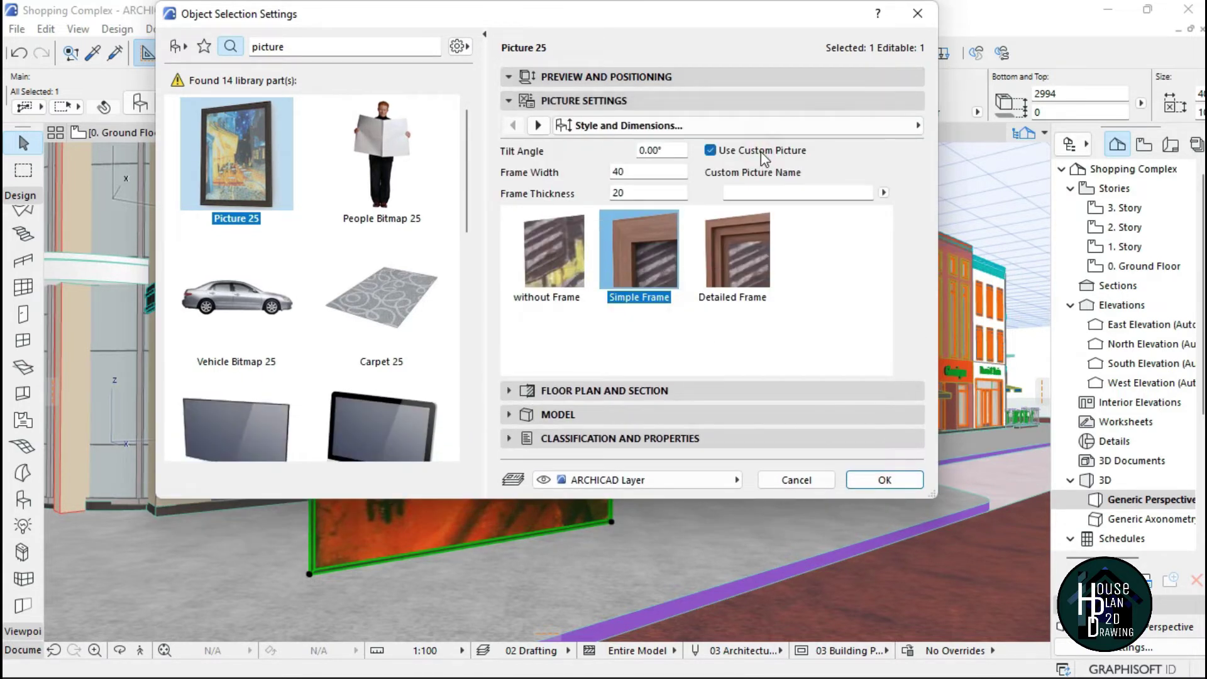
{"action": "left_click", "coordinate": [884, 192]}
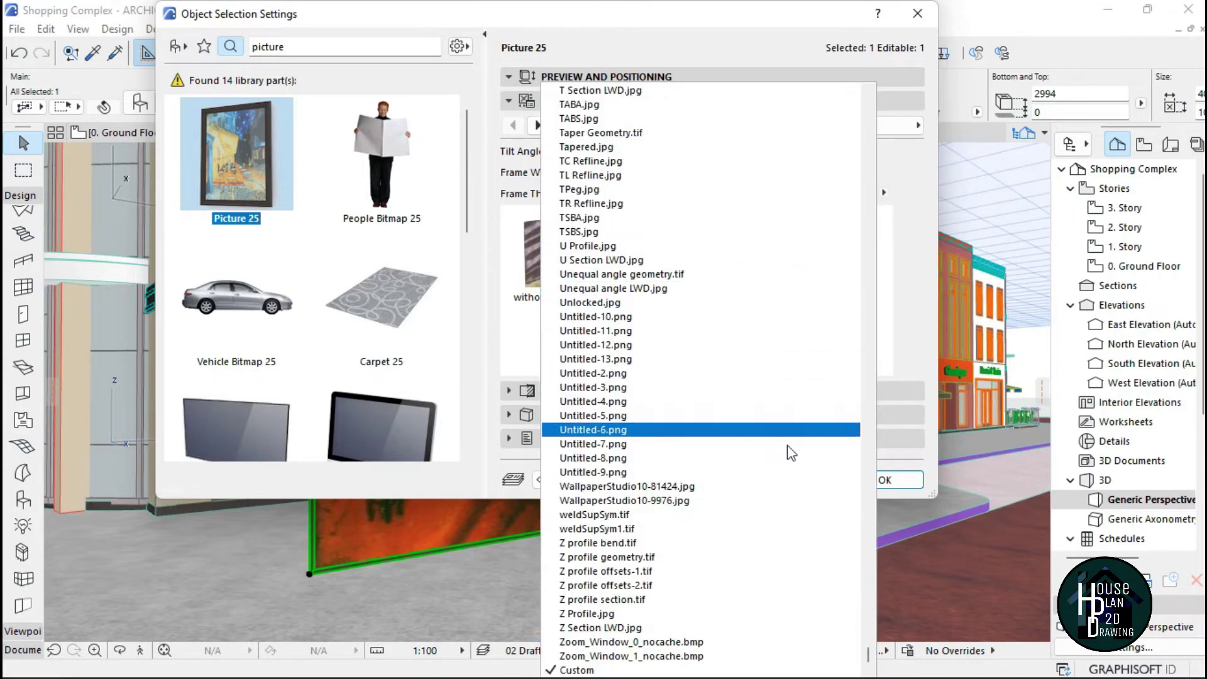
Step: Browse the custom picture file list without choosing one, then bring up the Windows Start menu
{"action": "scroll", "coordinate": [641, 417], "scroll_direction": "up", "scroll_amount": 2}
{"action": "scroll", "coordinate": [640, 408], "scroll_direction": "up", "scroll_amount": 14}
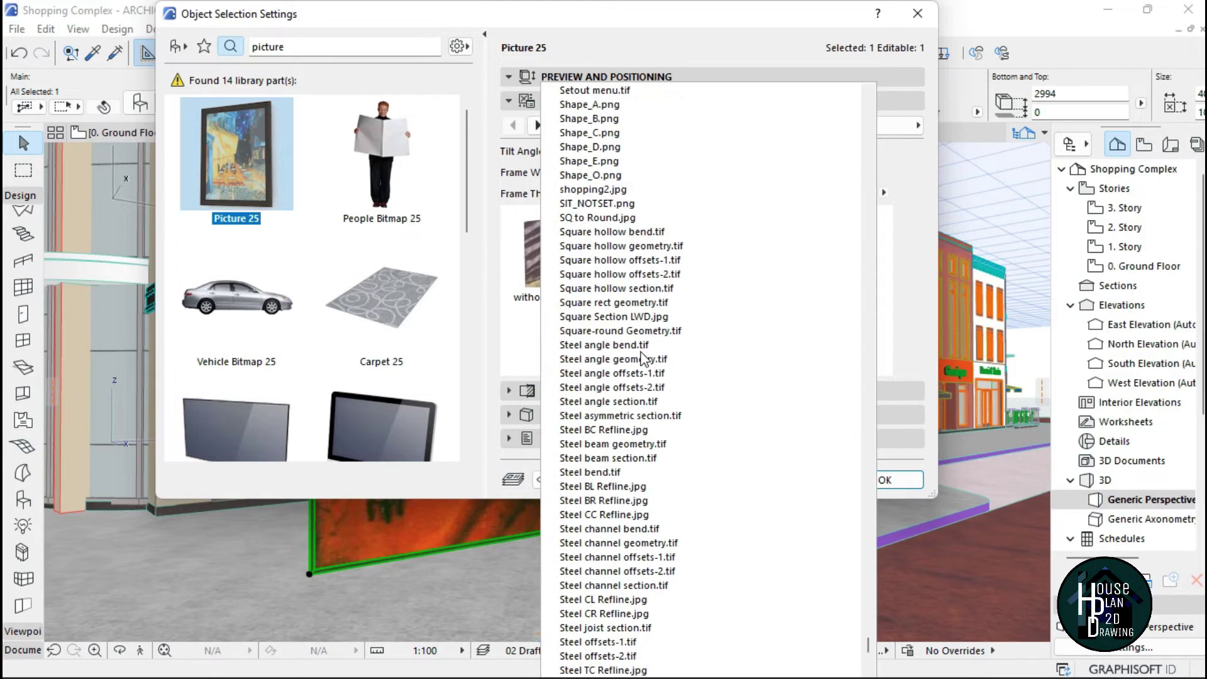
{"action": "scroll", "coordinate": [645, 359], "scroll_direction": "up", "scroll_amount": 4}
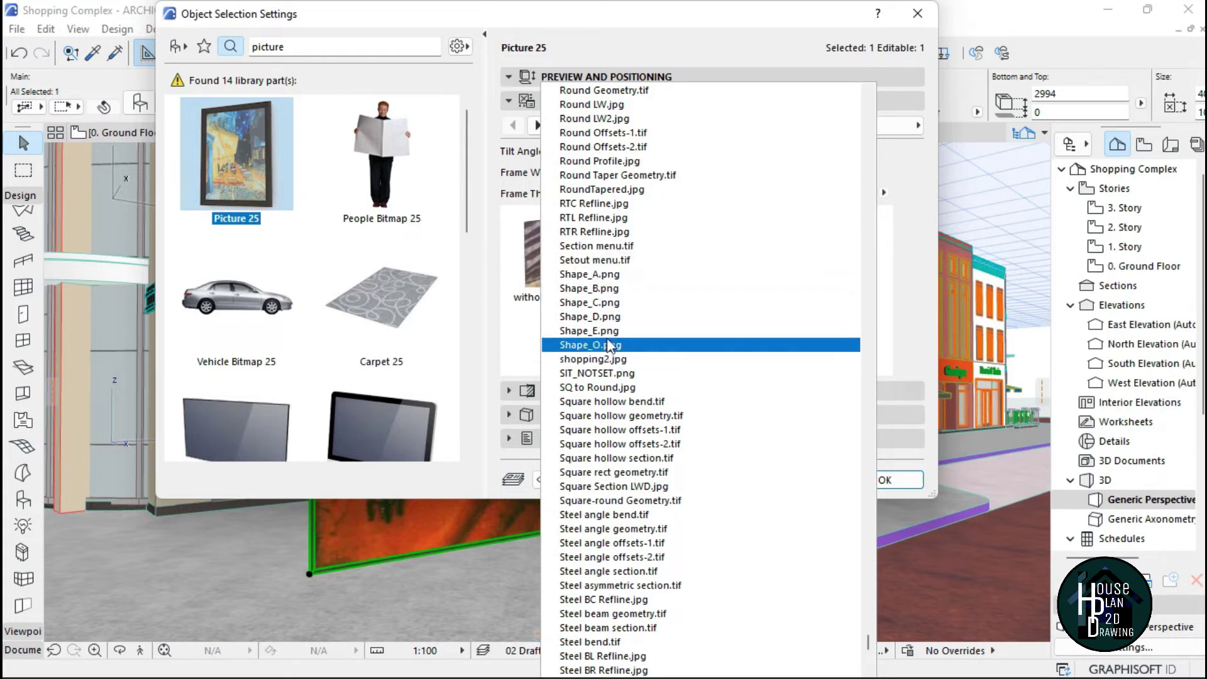
{"action": "scroll", "coordinate": [609, 320], "scroll_direction": "down", "scroll_amount": 12}
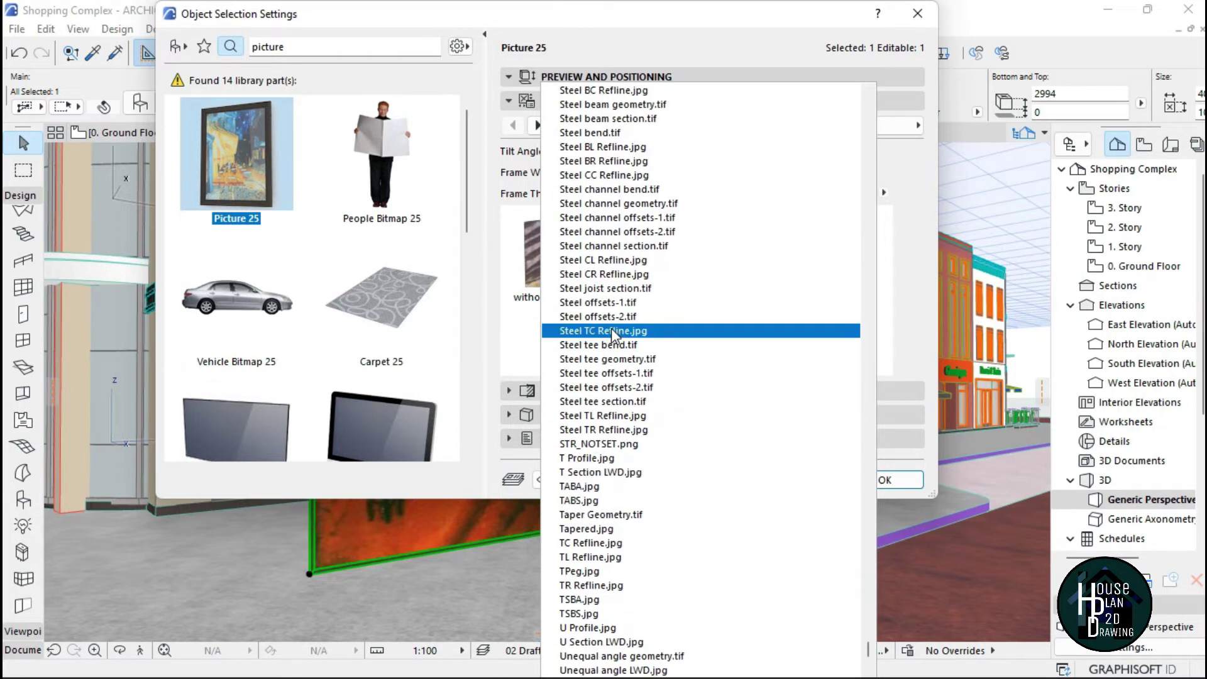
{"action": "scroll", "coordinate": [631, 364], "scroll_direction": "up", "scroll_amount": 8}
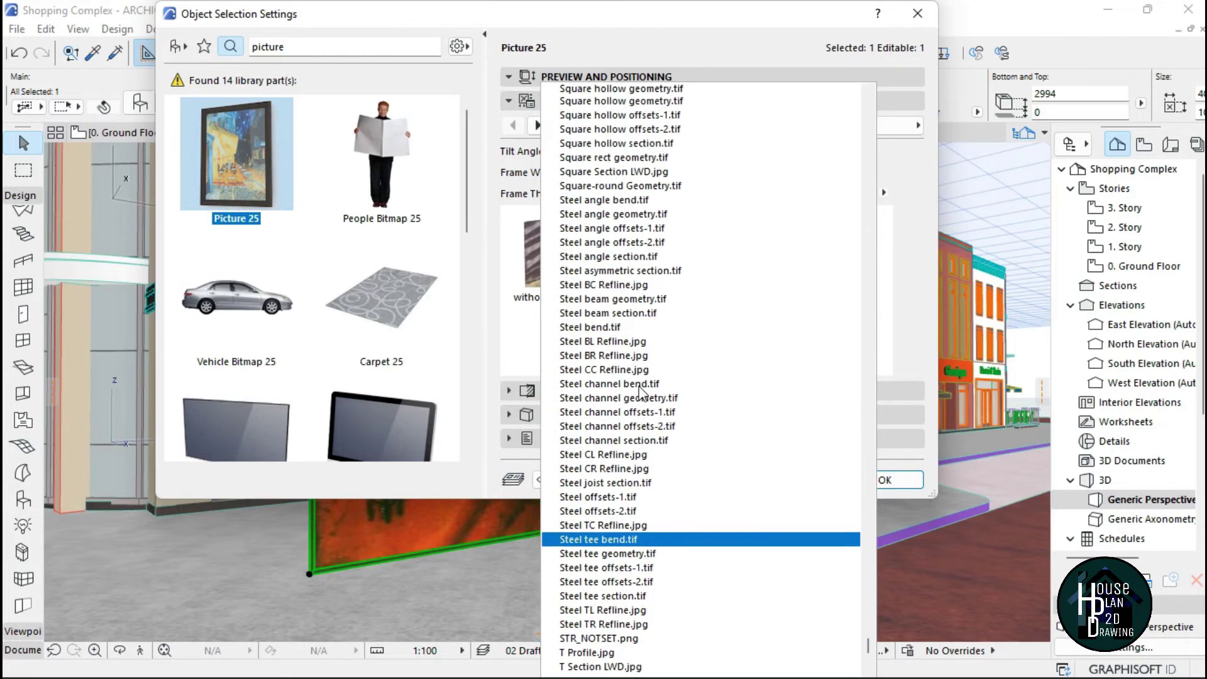
{"action": "scroll", "coordinate": [641, 393], "scroll_direction": "up", "scroll_amount": 2}
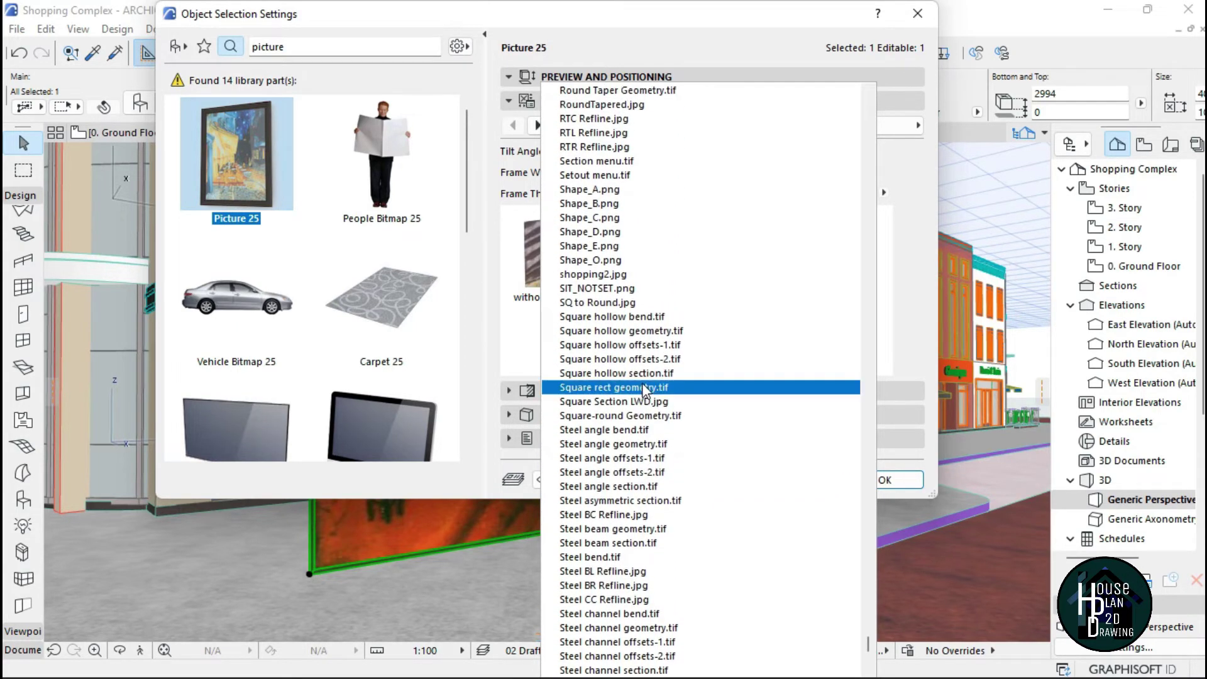
{"action": "left_click_drag", "start_coordinate": [690, 228], "coordinate": [775, 33]}
{"action": "key", "text": "super"}
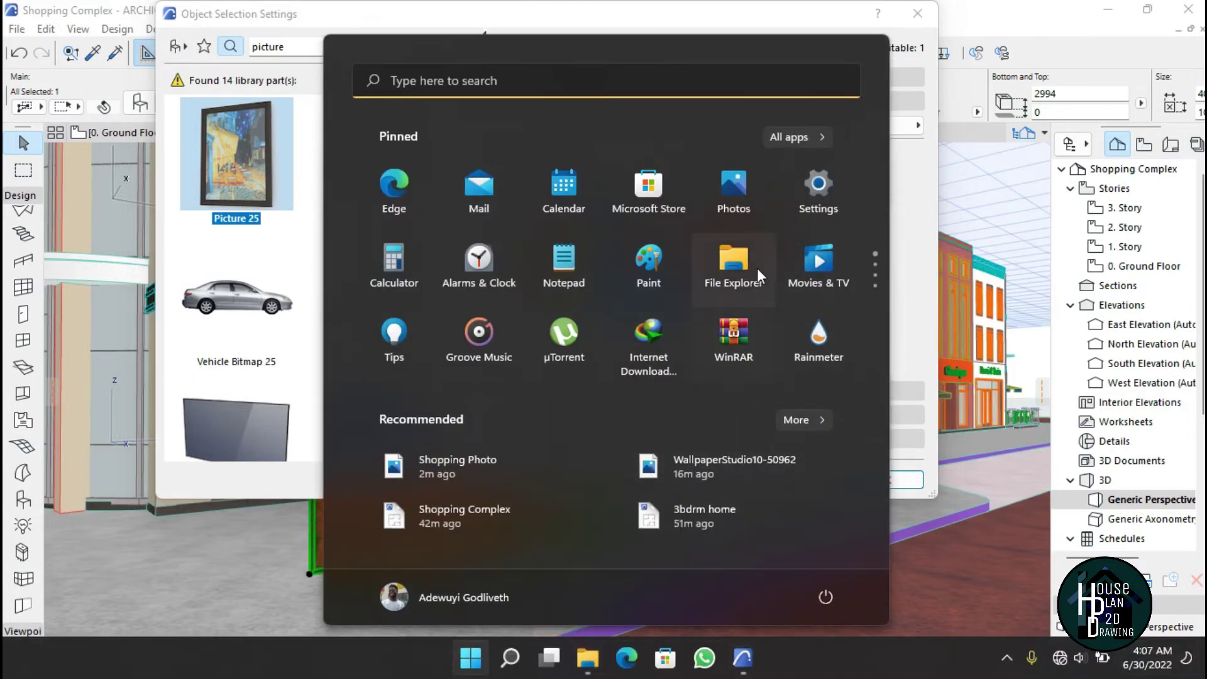
Step: Copy the file name 'Shopping Photo' from the Desktop in File Explorer
{"action": "left_click", "coordinate": [742, 251]}
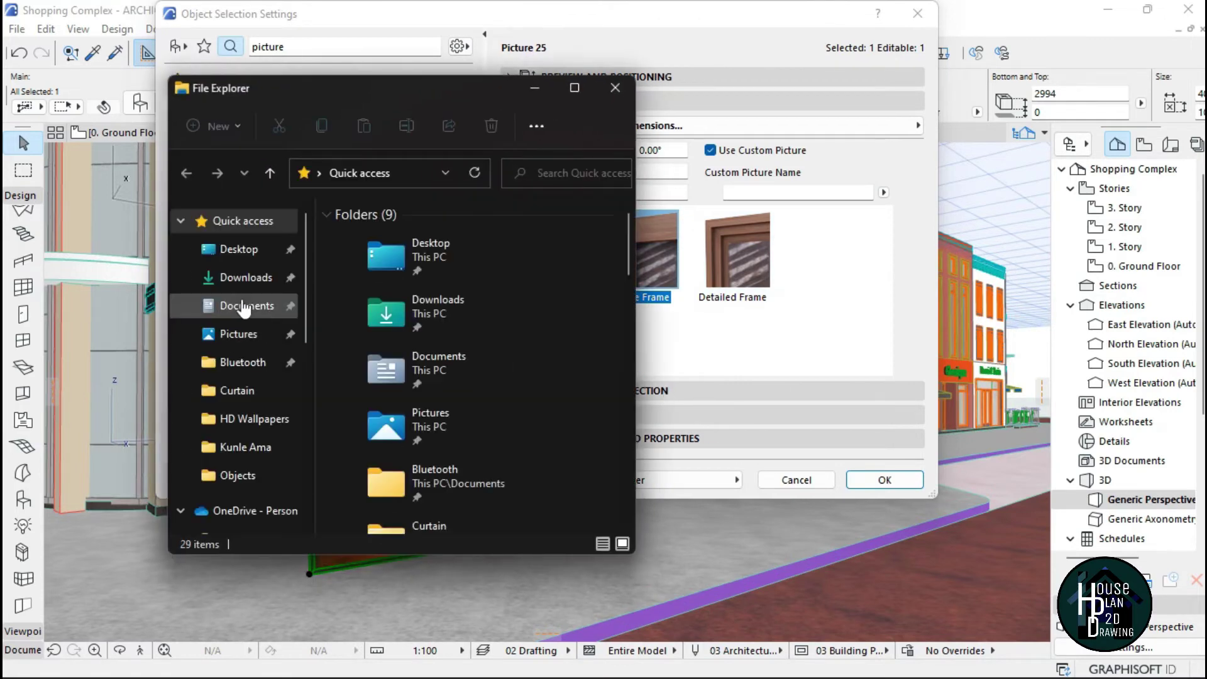
{"action": "left_click", "coordinate": [261, 250]}
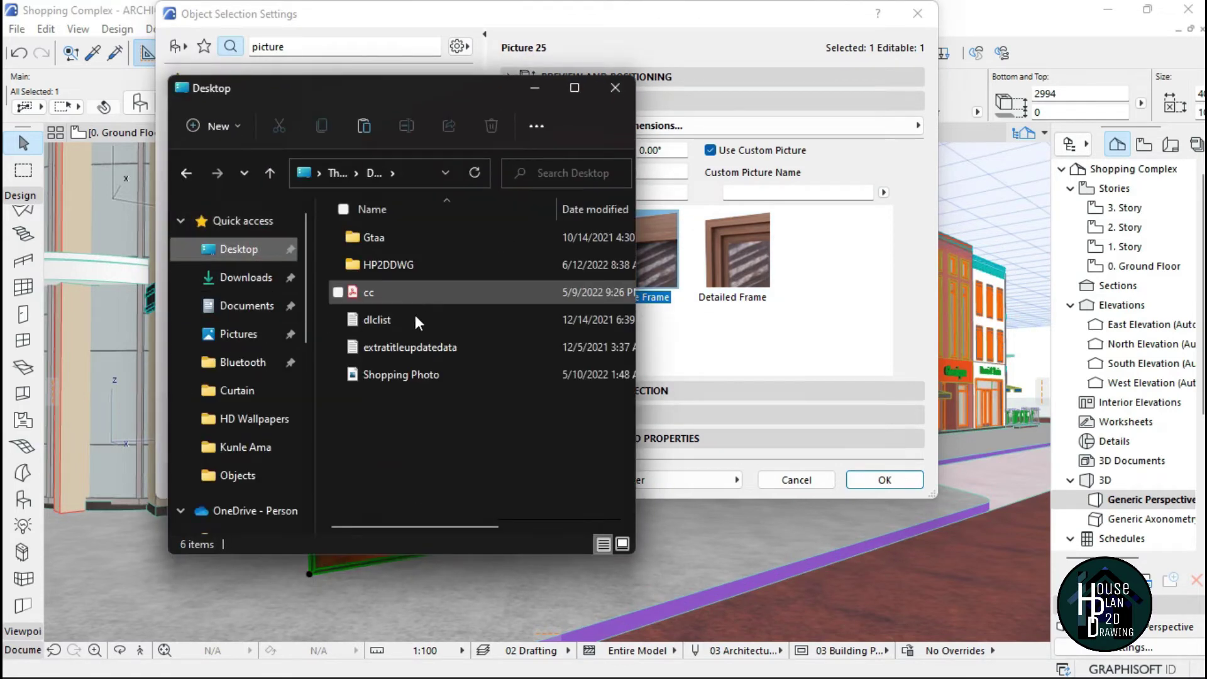
{"action": "left_click", "coordinate": [417, 374]}
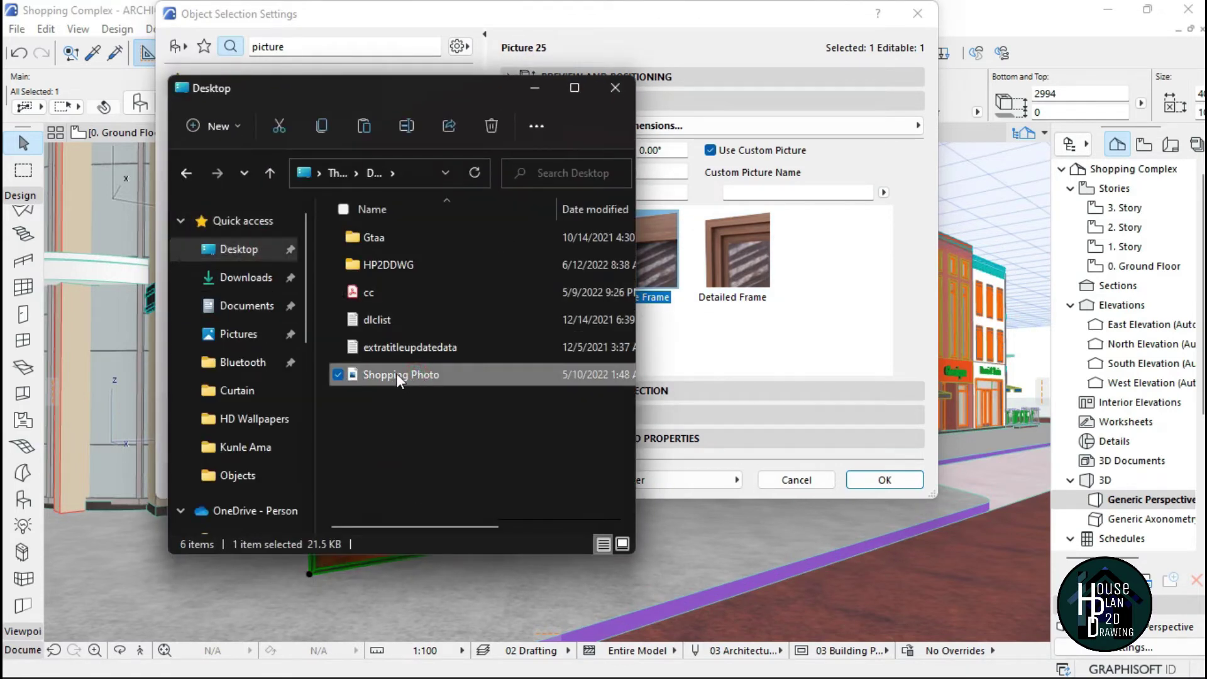
{"action": "left_click", "coordinate": [394, 372]}
{"action": "right_click", "coordinate": [405, 375]}
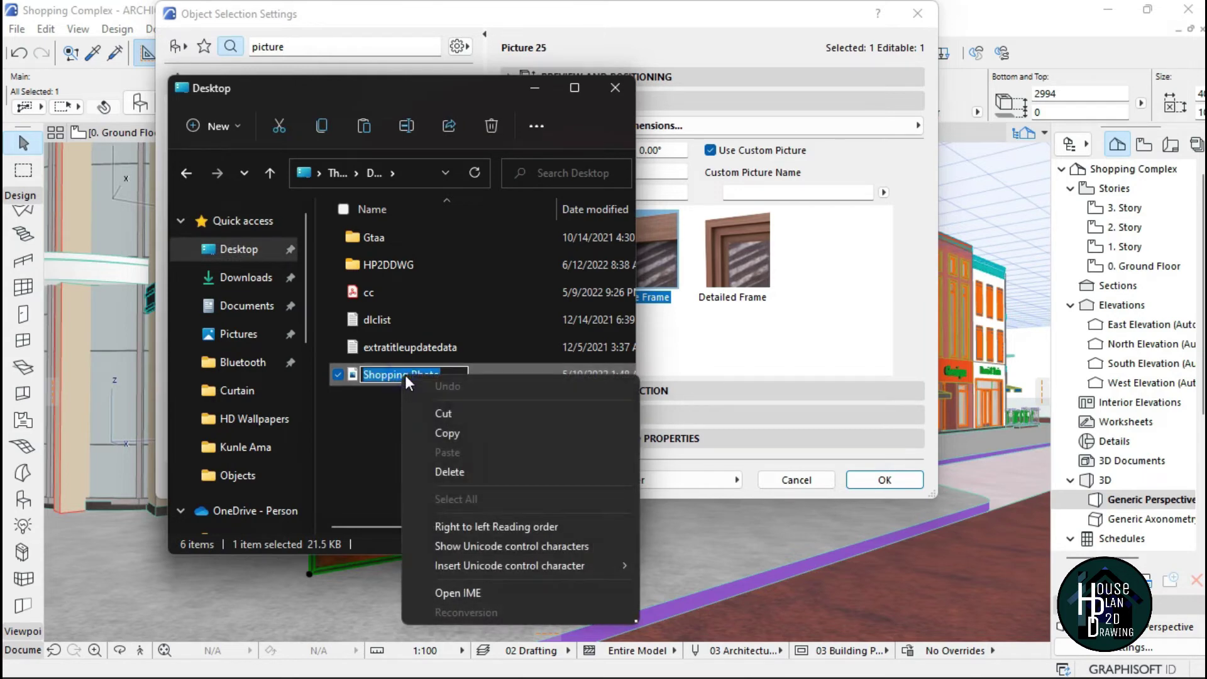
{"action": "left_click", "coordinate": [450, 433]}
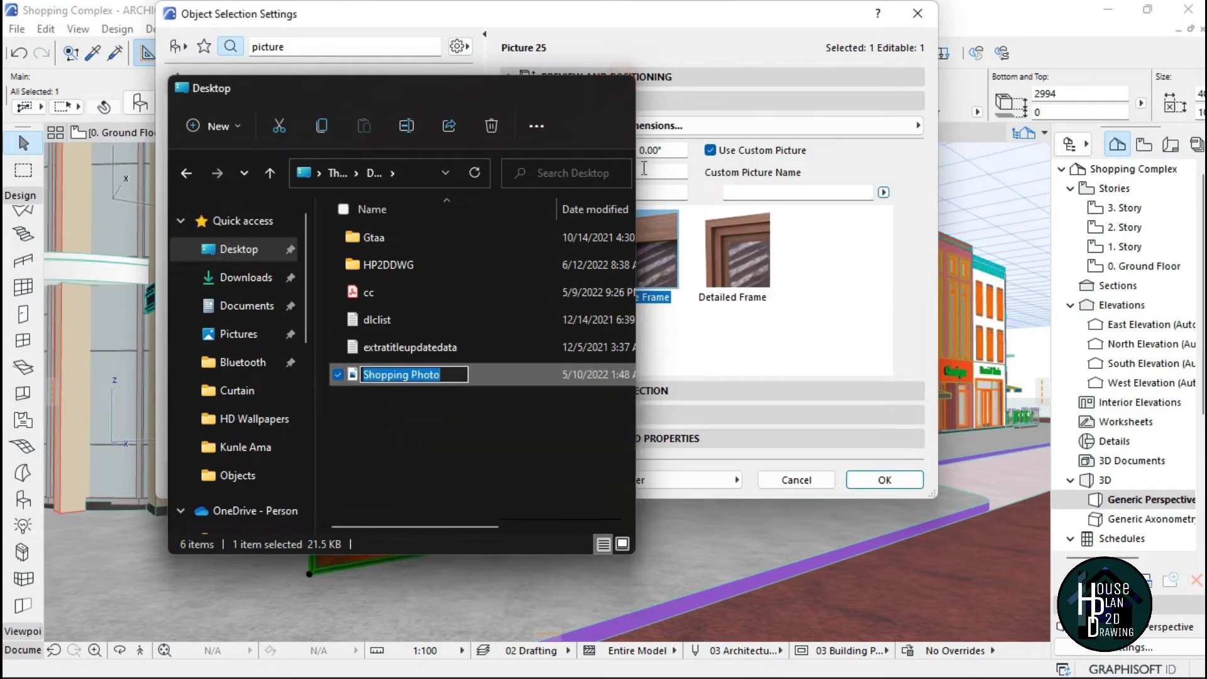
Step: Set Picture 25's custom picture name to Shopping Photo and apply the settings
{"action": "left_click", "coordinate": [625, 88]}
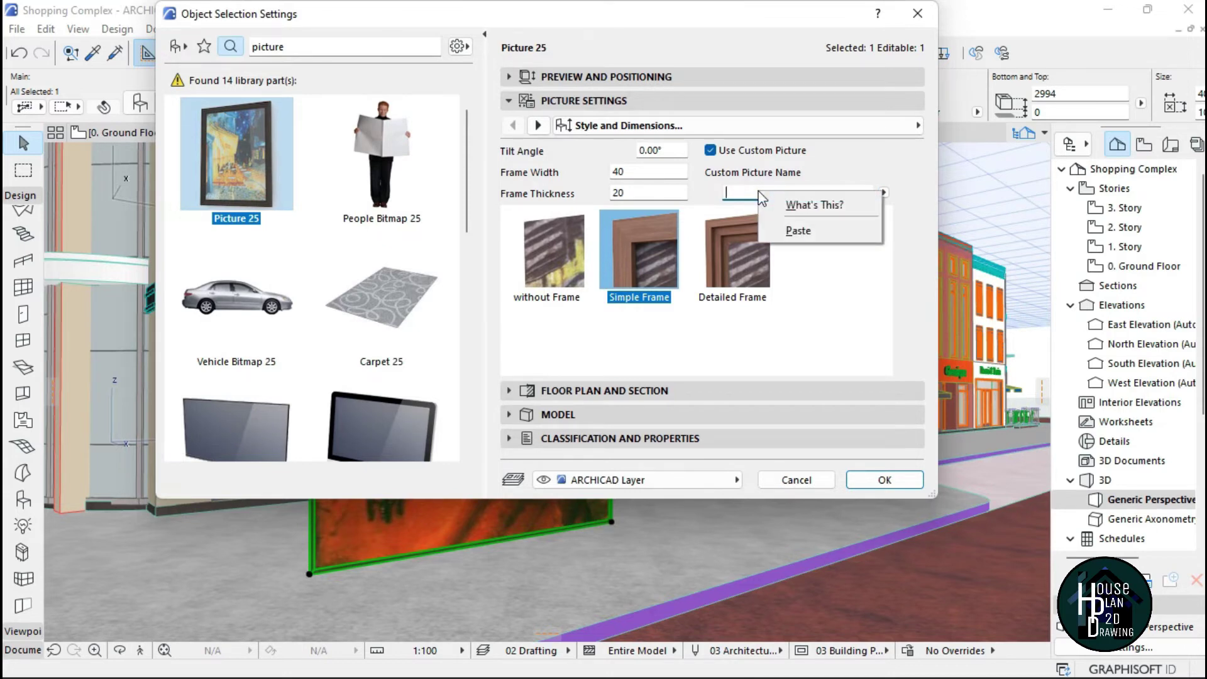
{"action": "left_click", "coordinate": [798, 231]}
{"action": "left_click", "coordinate": [875, 481]}
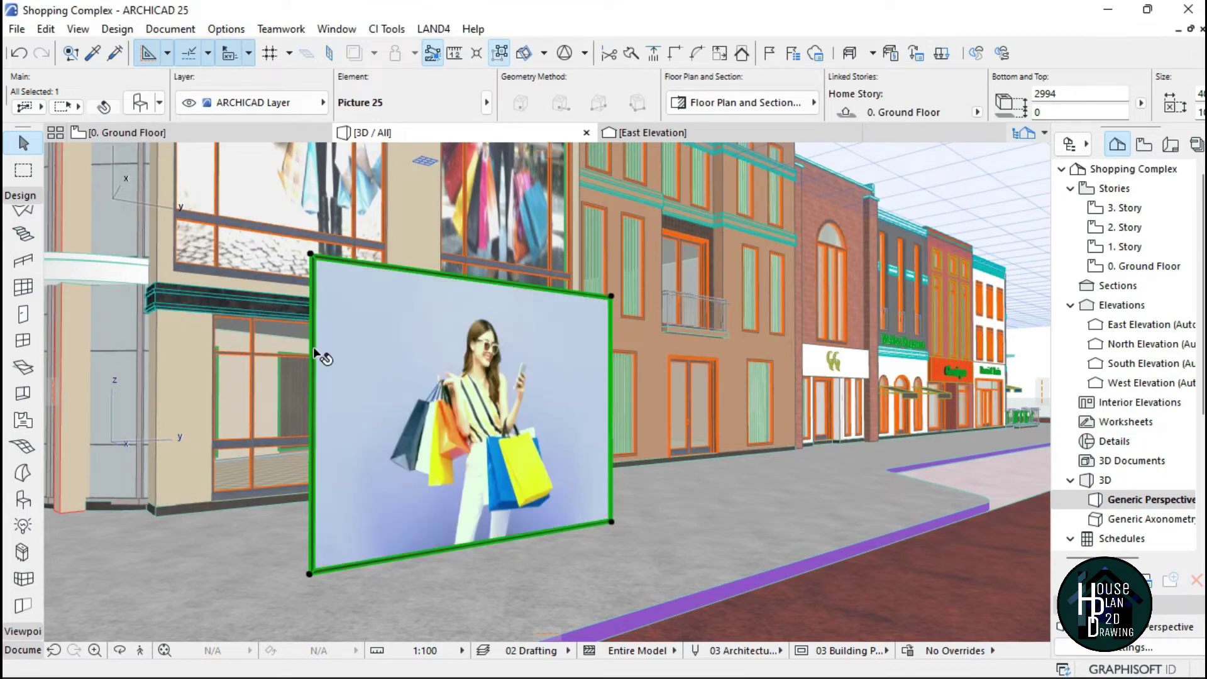
Step: Walk up to the Shopping Photo picture board in 3D, then return to the 0. Ground Floor plan
{"action": "key", "text": "Escape"}
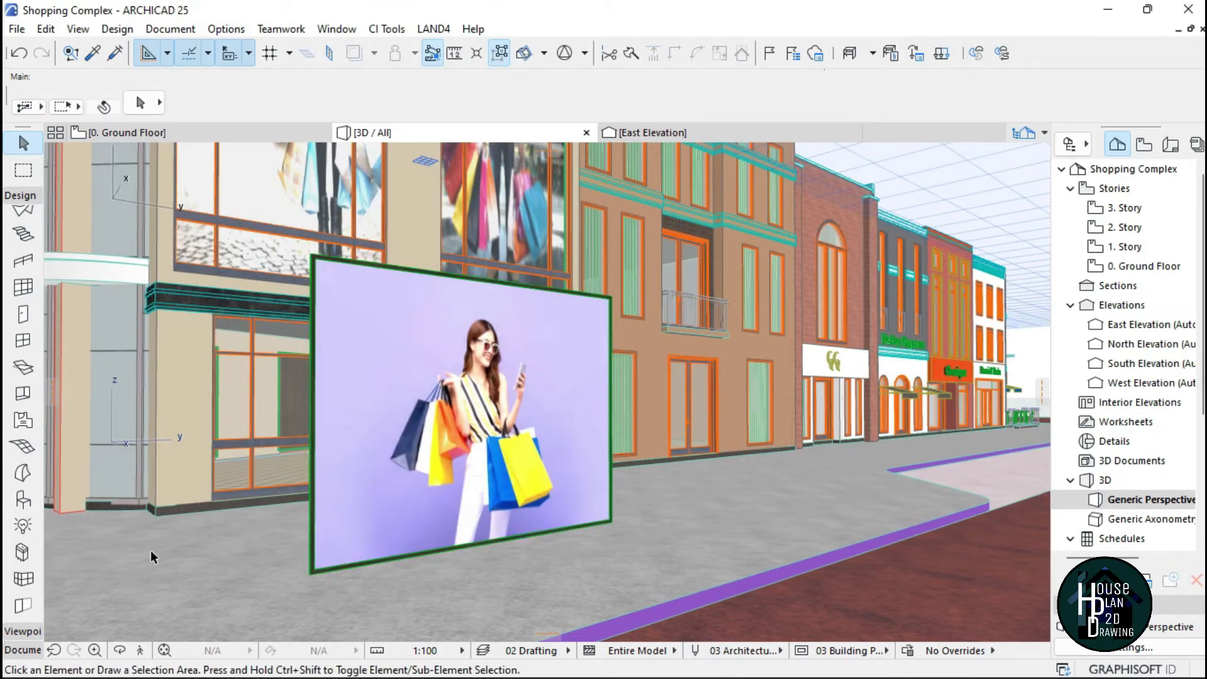
{"action": "left_click", "coordinate": [140, 651]}
{"action": "key", "text": "Right"}
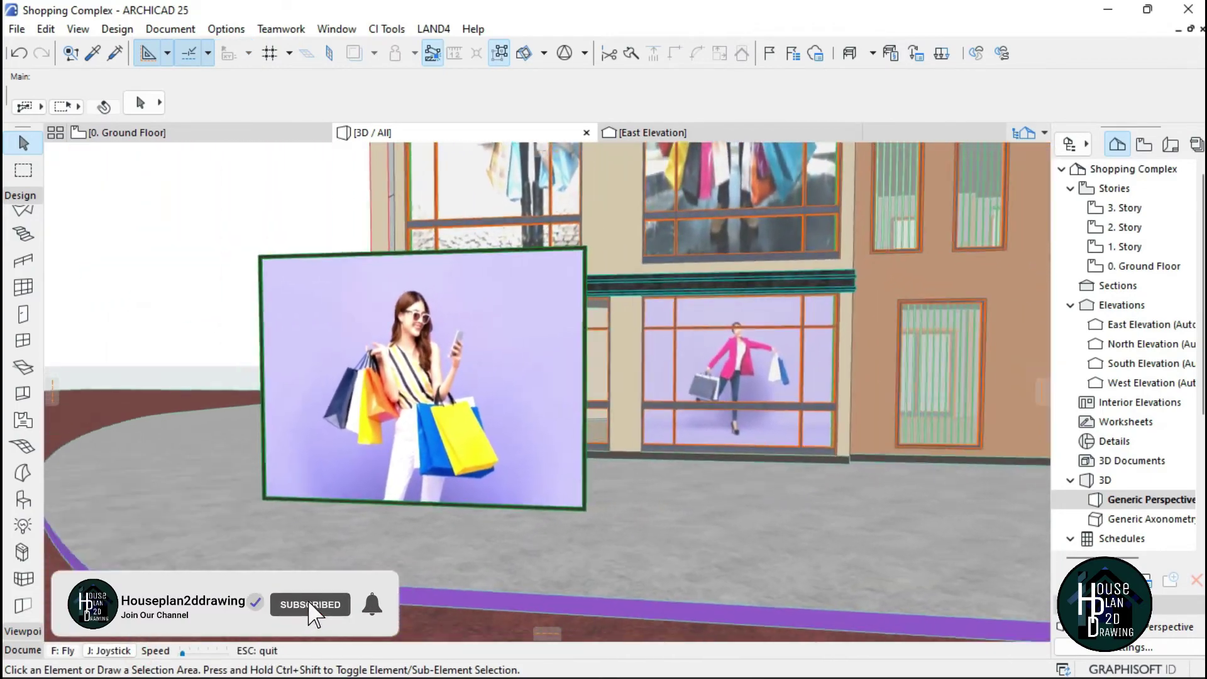
{"action": "key", "text": "Right"}
{"action": "key", "text": "Up"}
{"action": "key", "text": "Left"}
{"action": "key", "text": "Up"}
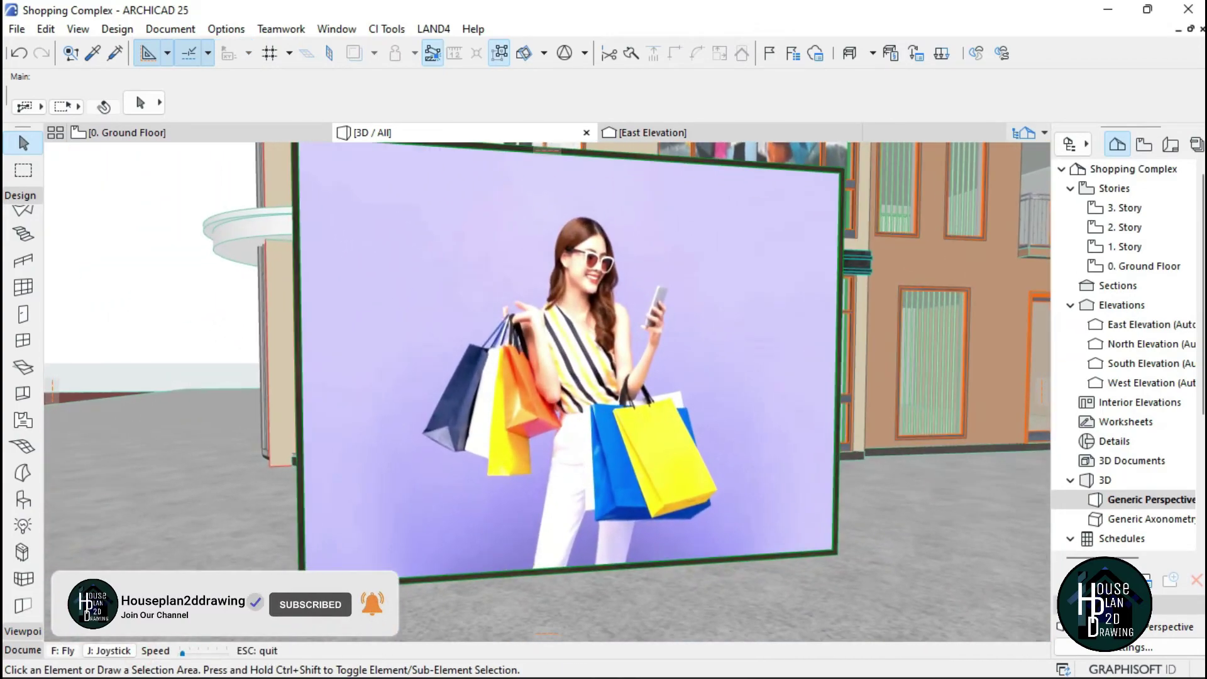
{"action": "key", "text": "Down"}
{"action": "key", "text": "Escape"}
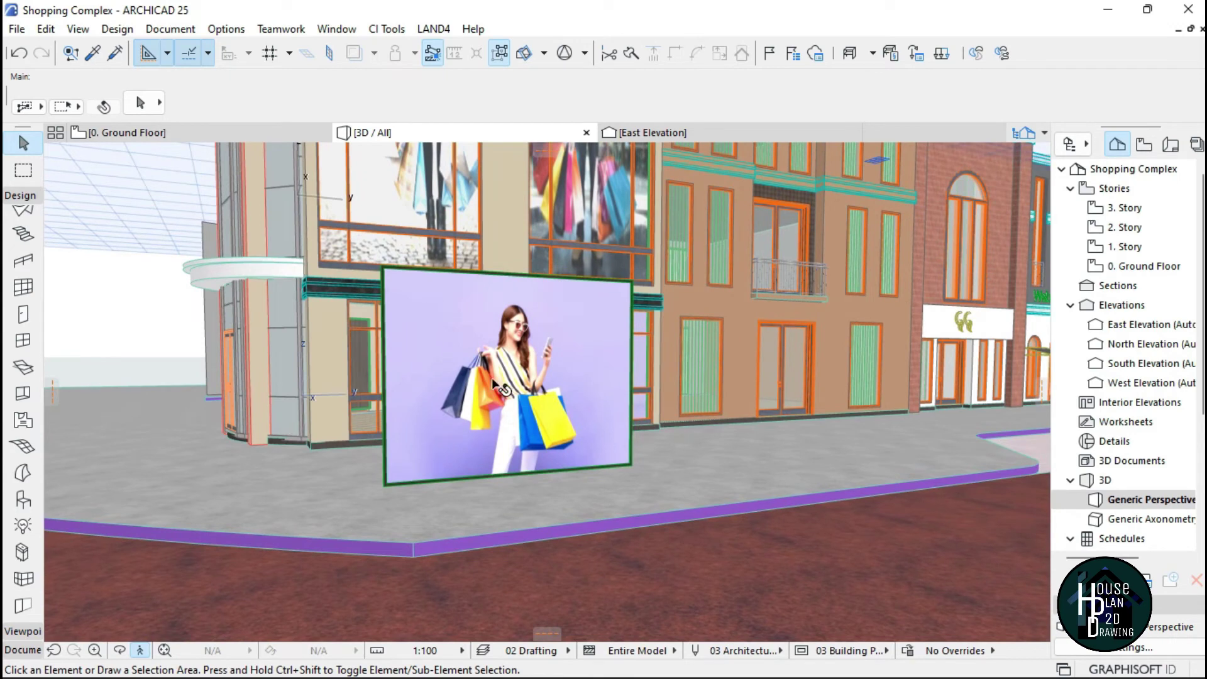
{"action": "left_click", "coordinate": [174, 134]}
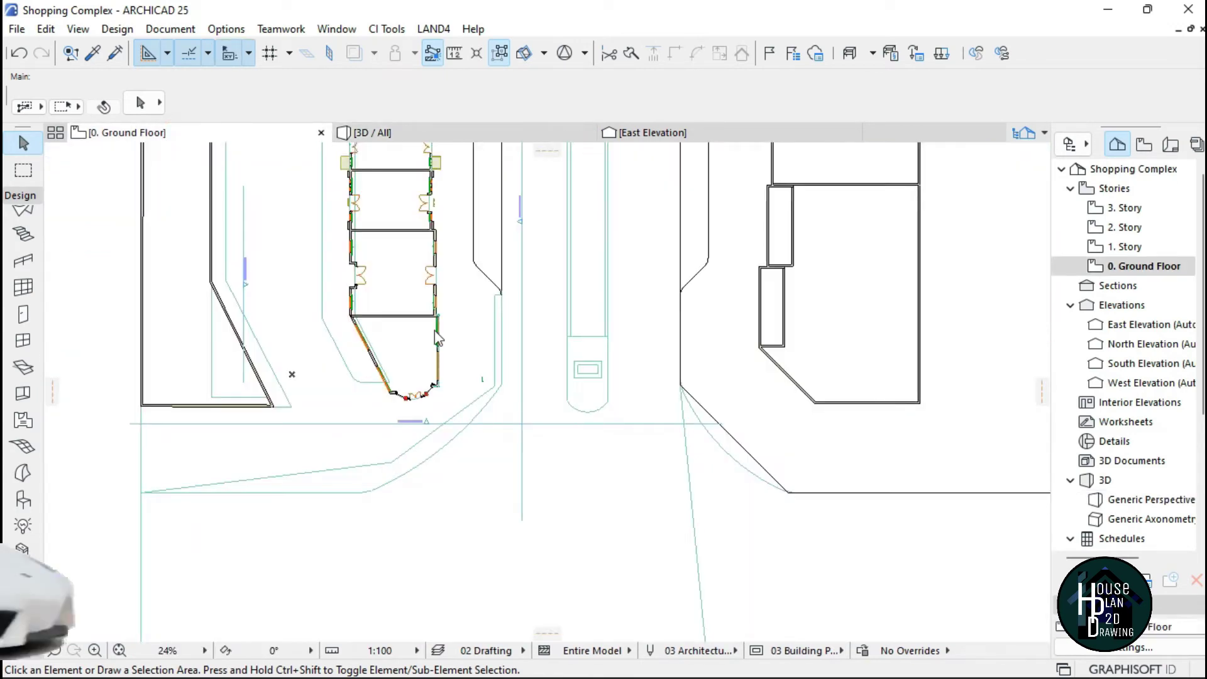
Step: Zoom into the Ground Floor plan and select the Picture 25 advertisement object
{"action": "scroll", "coordinate": [435, 330], "scroll_direction": "up", "scroll_amount": 5}
{"action": "scroll", "coordinate": [533, 511], "scroll_direction": "up", "scroll_amount": 8}
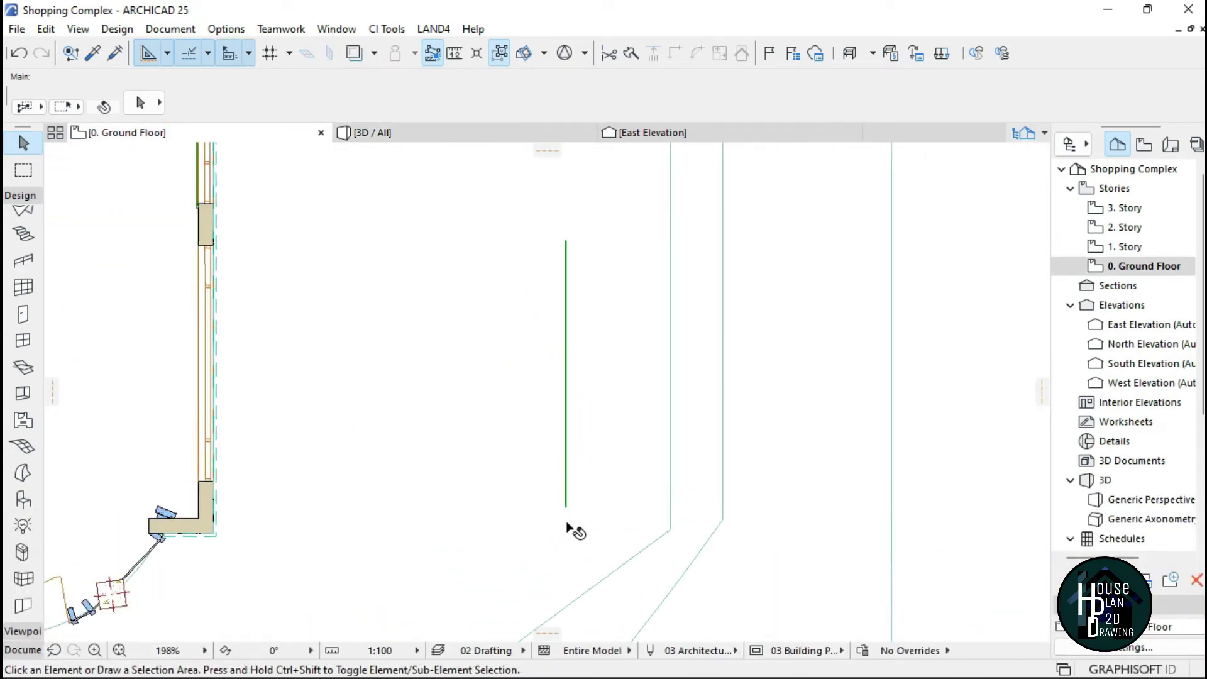
{"action": "left_click", "coordinate": [583, 447]}
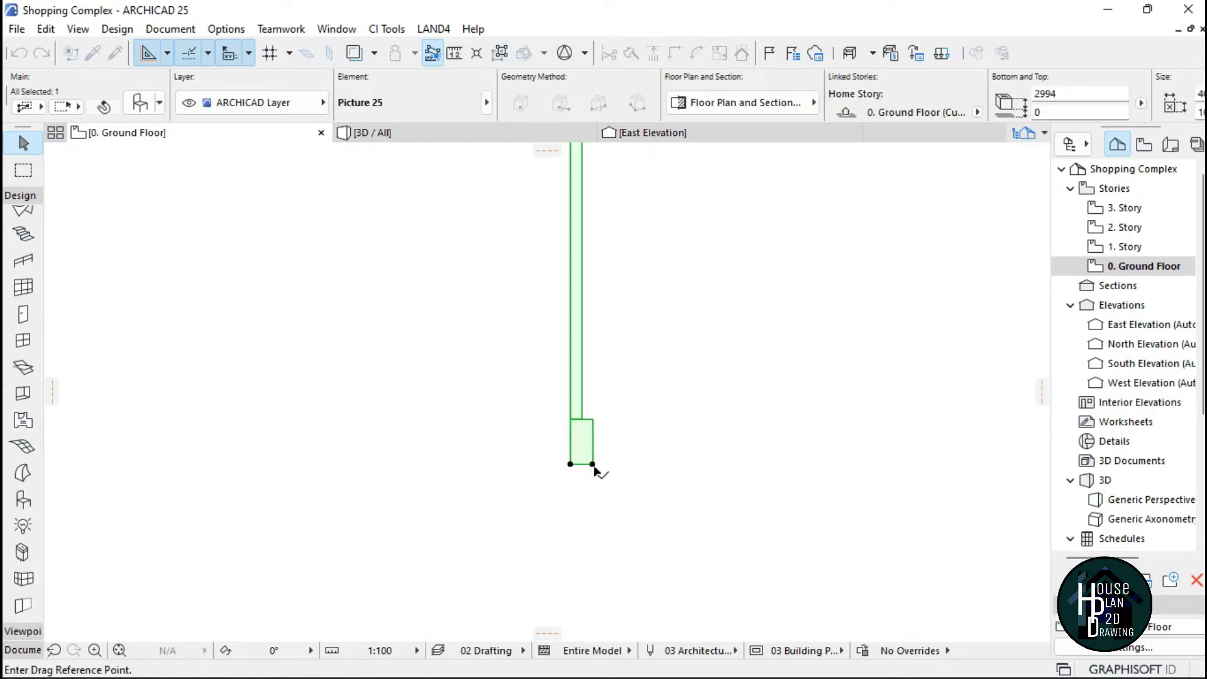
{"action": "scroll", "coordinate": [593, 468], "scroll_direction": "down", "scroll_amount": 3}
{"action": "scroll", "coordinate": [295, 435], "scroll_direction": "up", "scroll_amount": 6}
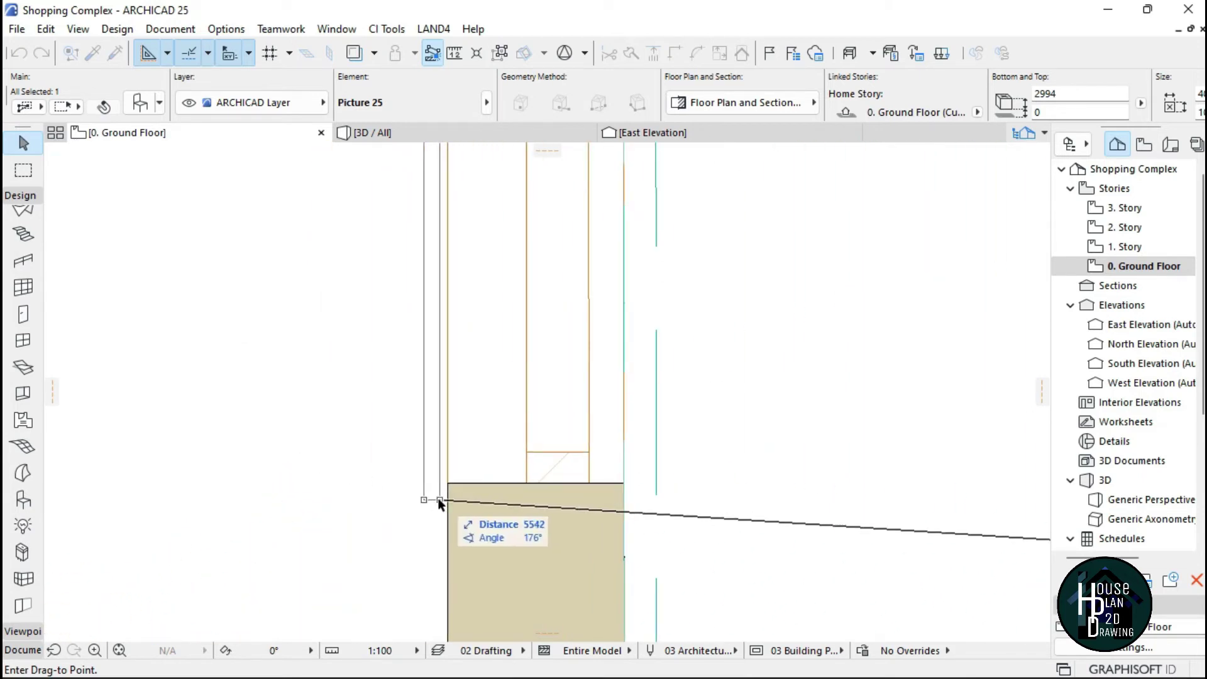
{"action": "scroll", "coordinate": [406, 507], "scroll_direction": "down", "scroll_amount": 3}
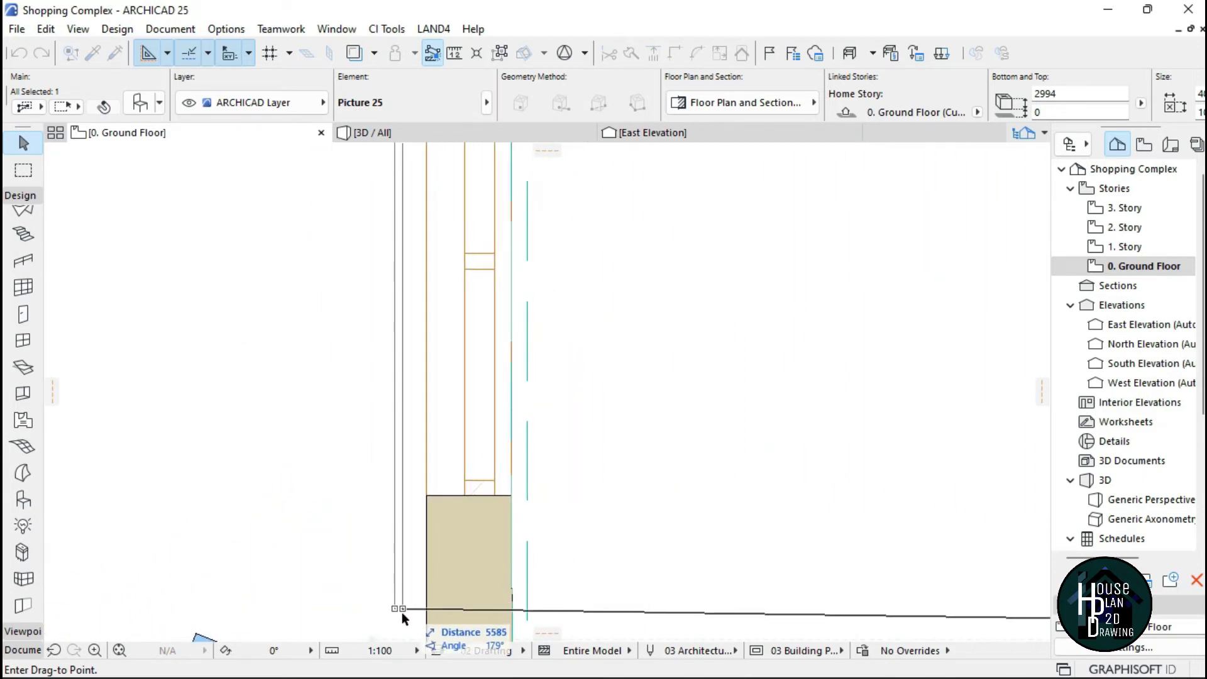
{"action": "scroll", "coordinate": [398, 469], "scroll_direction": "down", "scroll_amount": 4}
{"action": "scroll", "coordinate": [400, 516], "scroll_direction": "up", "scroll_amount": 4}
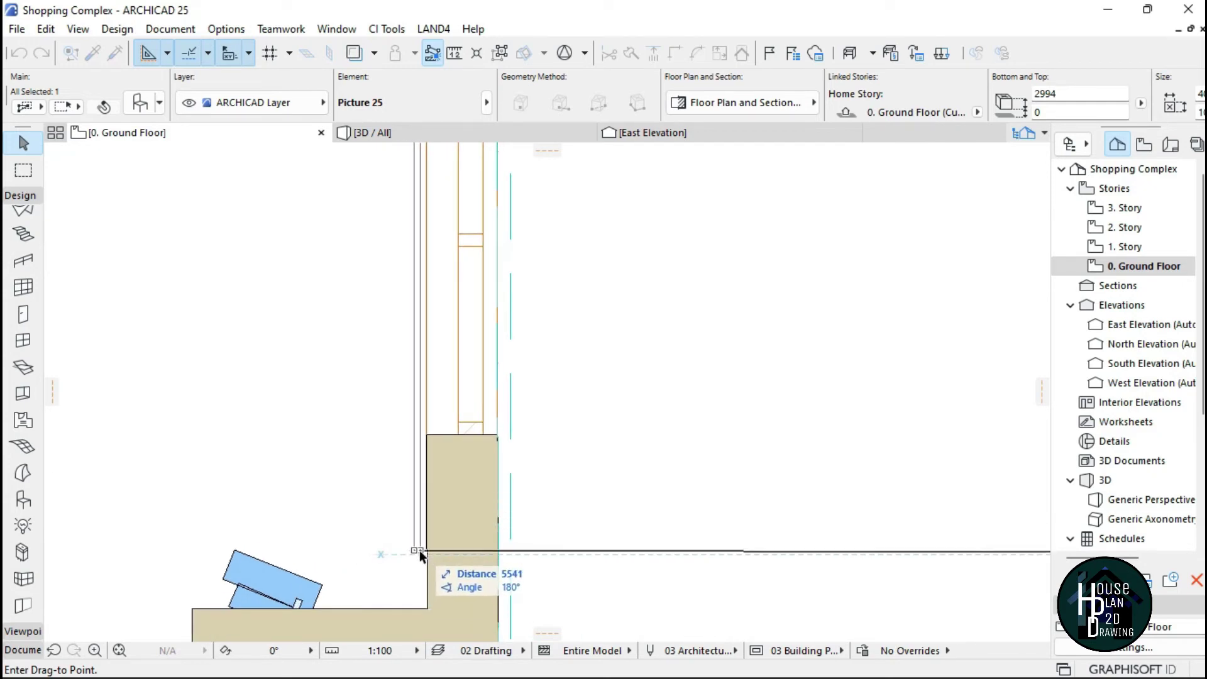
{"action": "scroll", "coordinate": [418, 556], "scroll_direction": "up", "scroll_amount": 5}
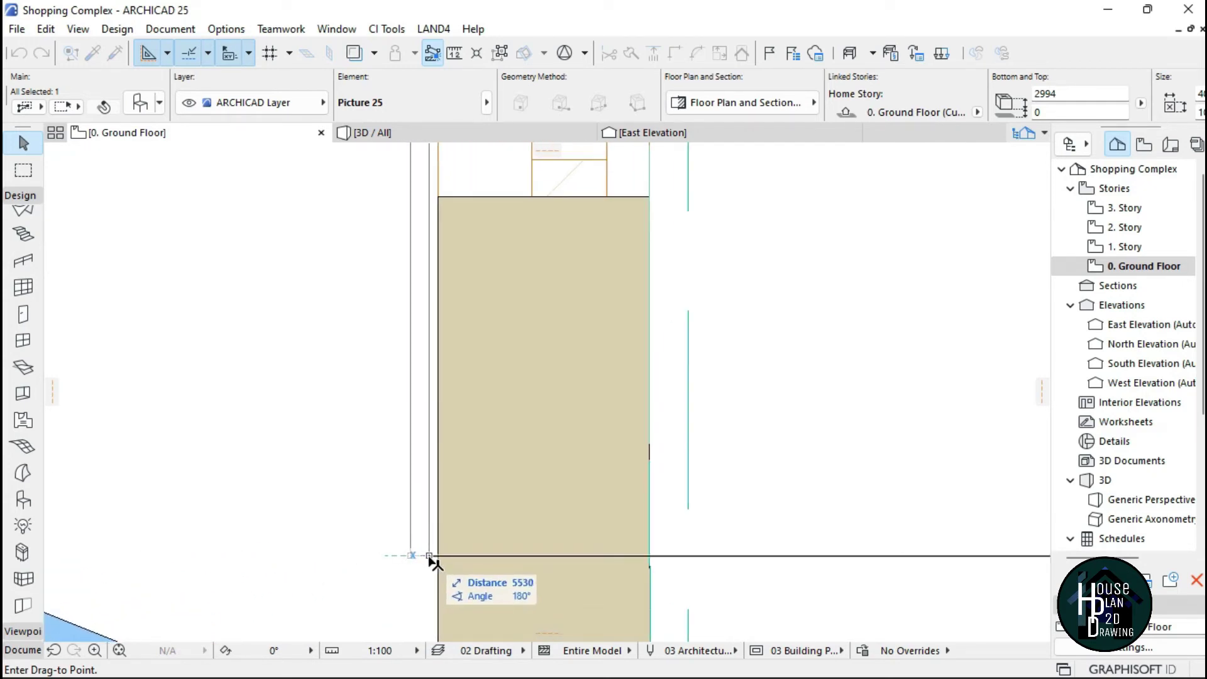
Step: Move Picture 25 up against the storefront wall's face
{"action": "left_click", "coordinate": [429, 556]}
{"action": "scroll", "coordinate": [431, 556], "scroll_direction": "down", "scroll_amount": 5}
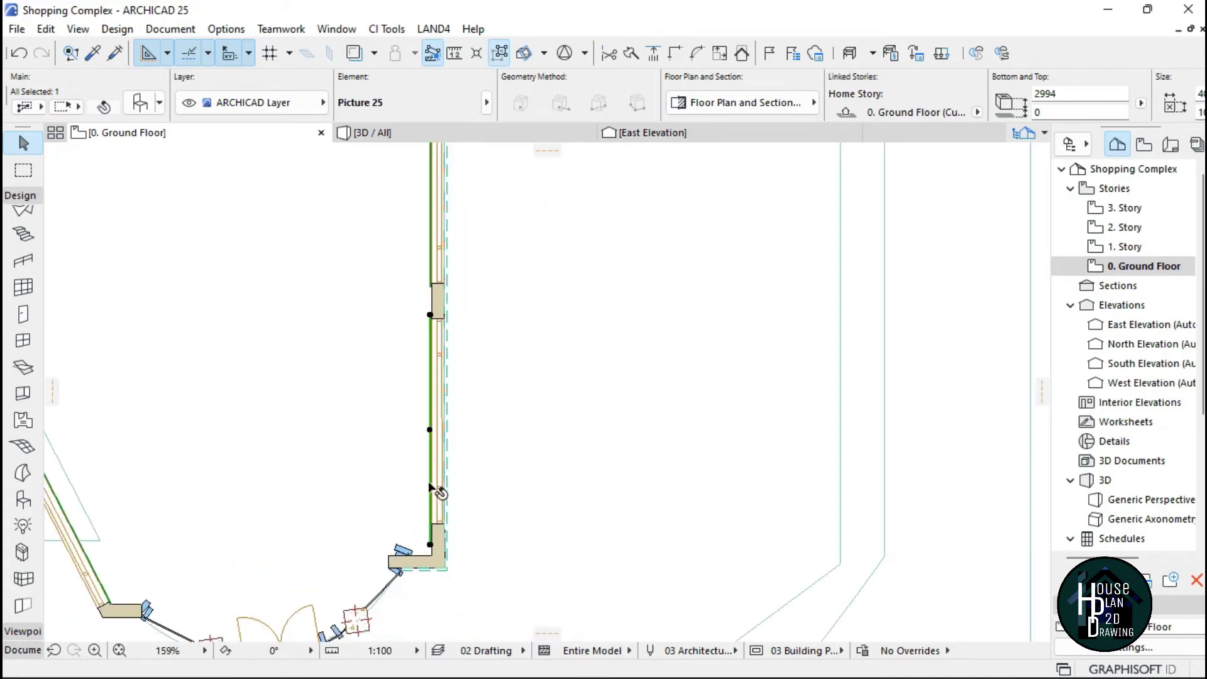
{"action": "scroll", "coordinate": [439, 329], "scroll_direction": "up", "scroll_amount": 12}
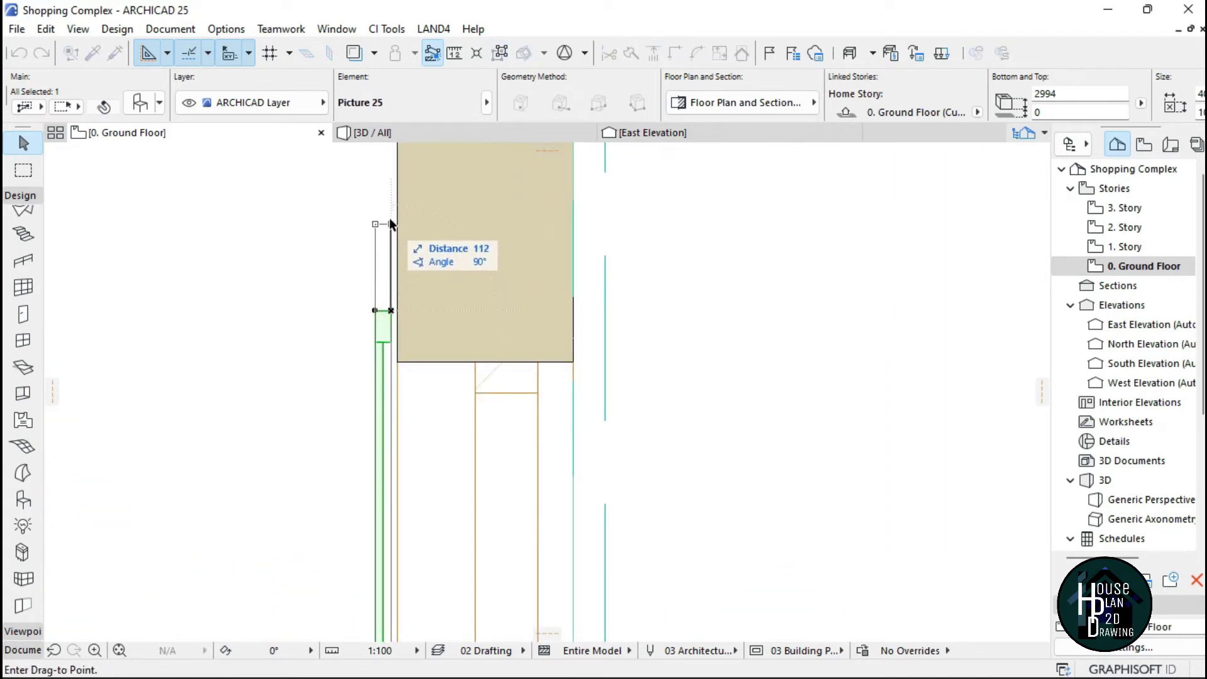
{"action": "scroll", "coordinate": [395, 226], "scroll_direction": "down", "scroll_amount": 2}
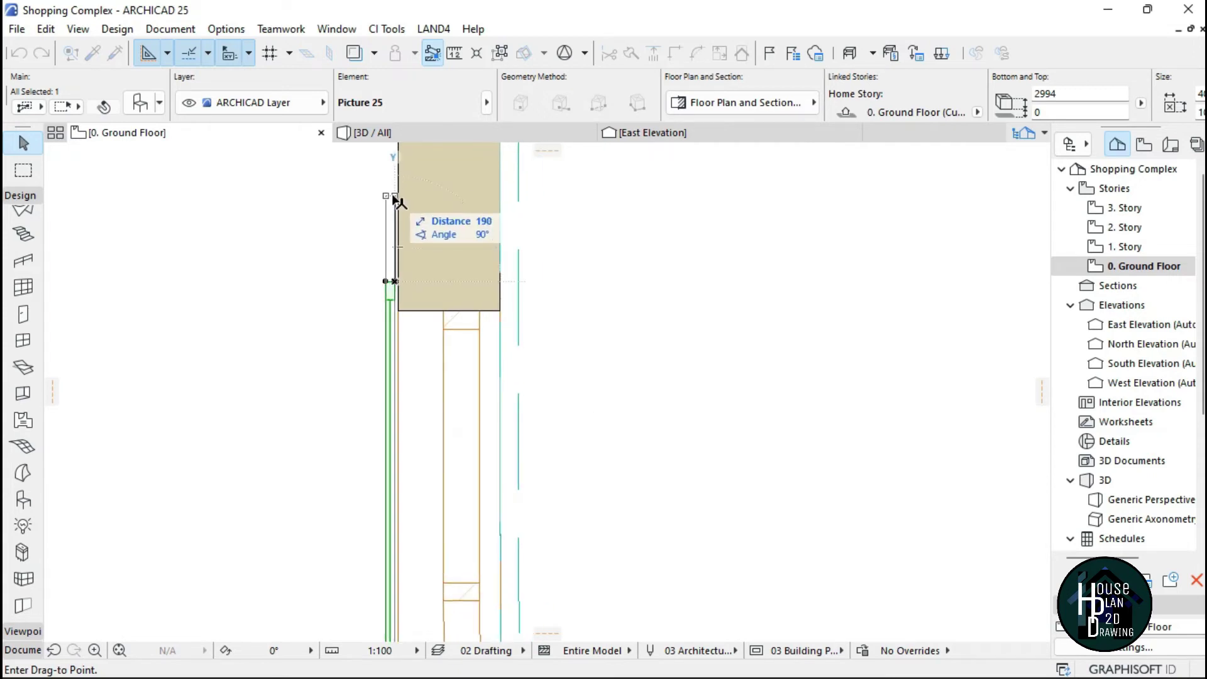
{"action": "scroll", "coordinate": [428, 277], "scroll_direction": "down", "scroll_amount": 10}
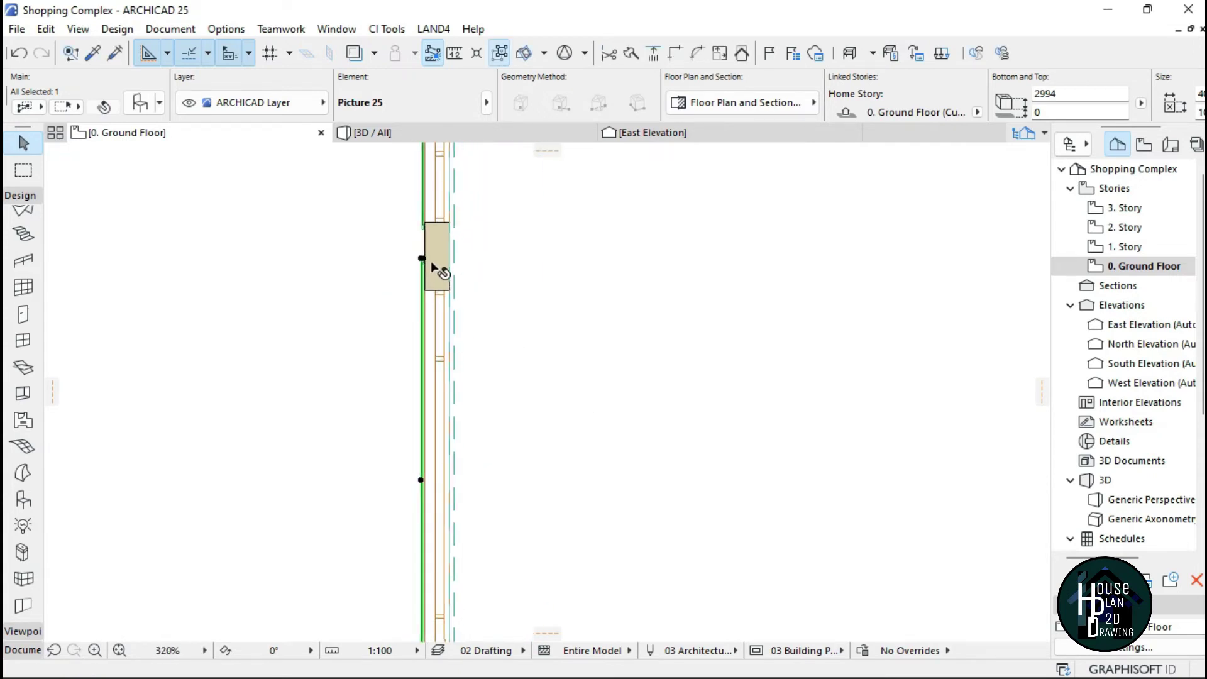
{"action": "scroll", "coordinate": [427, 390], "scroll_direction": "up", "scroll_amount": 6}
{"action": "scroll", "coordinate": [426, 547], "scroll_direction": "up", "scroll_amount": 4}
{"action": "scroll", "coordinate": [369, 504], "scroll_direction": "down", "scroll_amount": 2}
{"action": "scroll", "coordinate": [426, 546], "scroll_direction": "up", "scroll_amount": 4}
Step: Stretch both ends of the ad picture out to the storefront wall's ends
{"action": "left_click", "coordinate": [436, 546]}
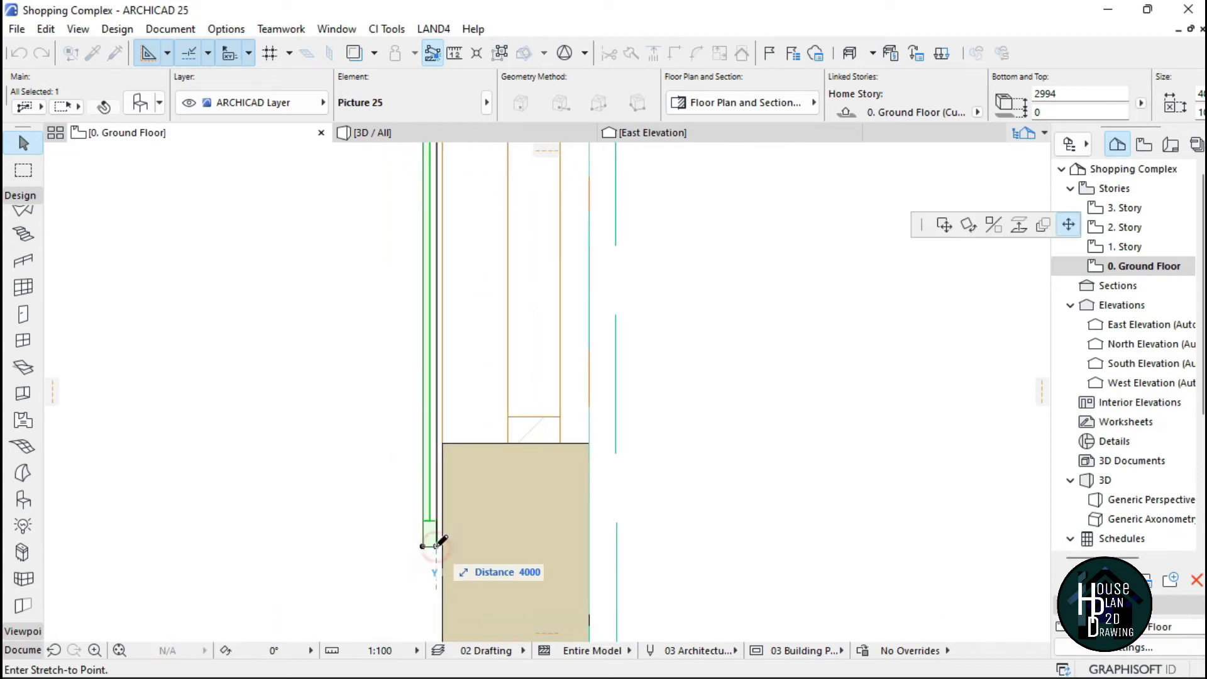
{"action": "left_click", "coordinate": [442, 467]}
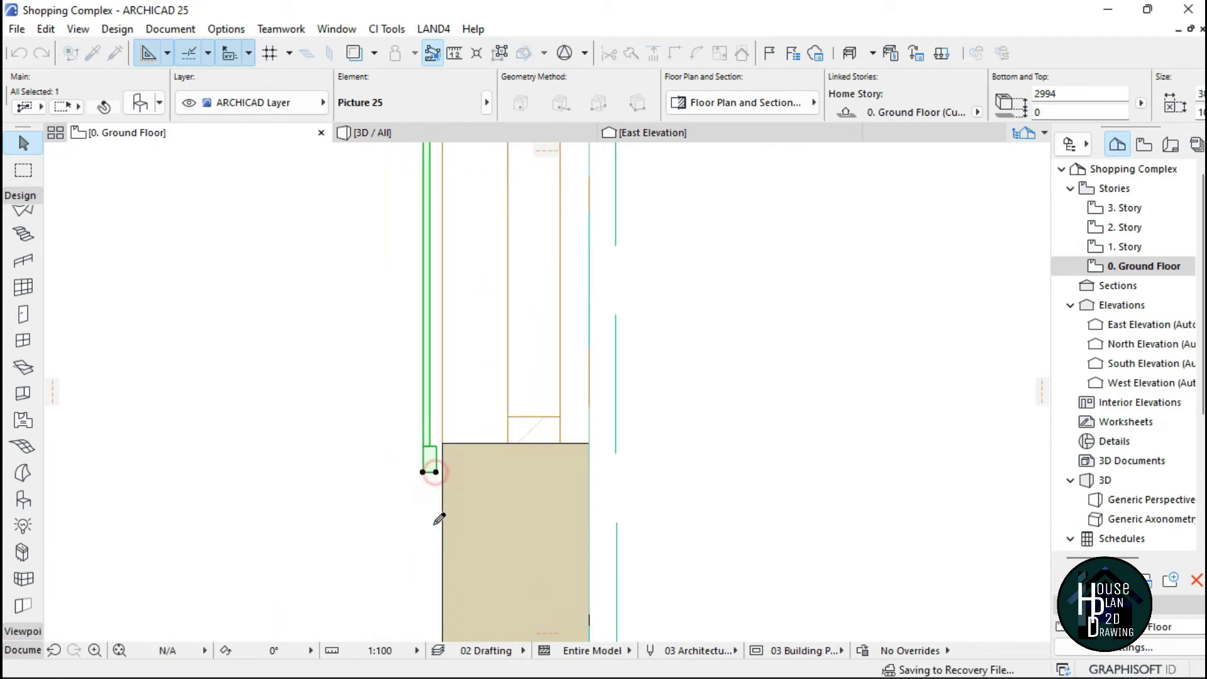
{"action": "scroll", "coordinate": [445, 533], "scroll_direction": "down", "scroll_amount": 8}
{"action": "scroll", "coordinate": [447, 225], "scroll_direction": "up", "scroll_amount": 13}
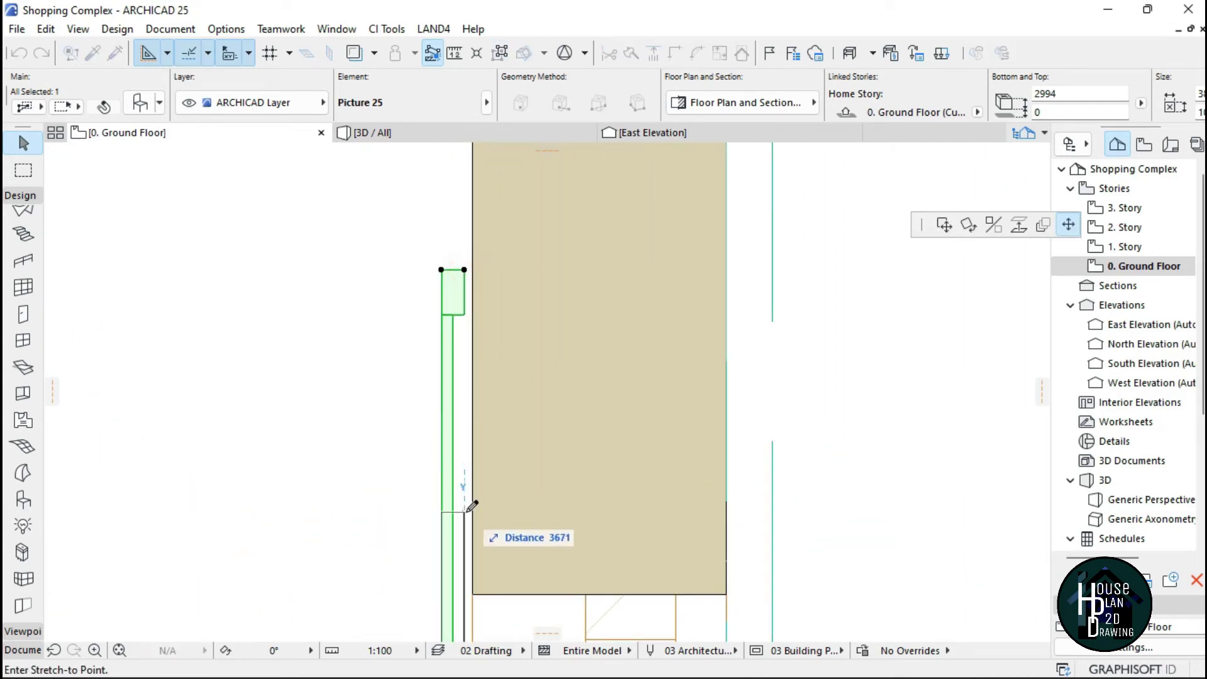
{"action": "left_click", "coordinate": [465, 506]}
{"action": "scroll", "coordinate": [478, 377], "scroll_direction": "down", "scroll_amount": 8}
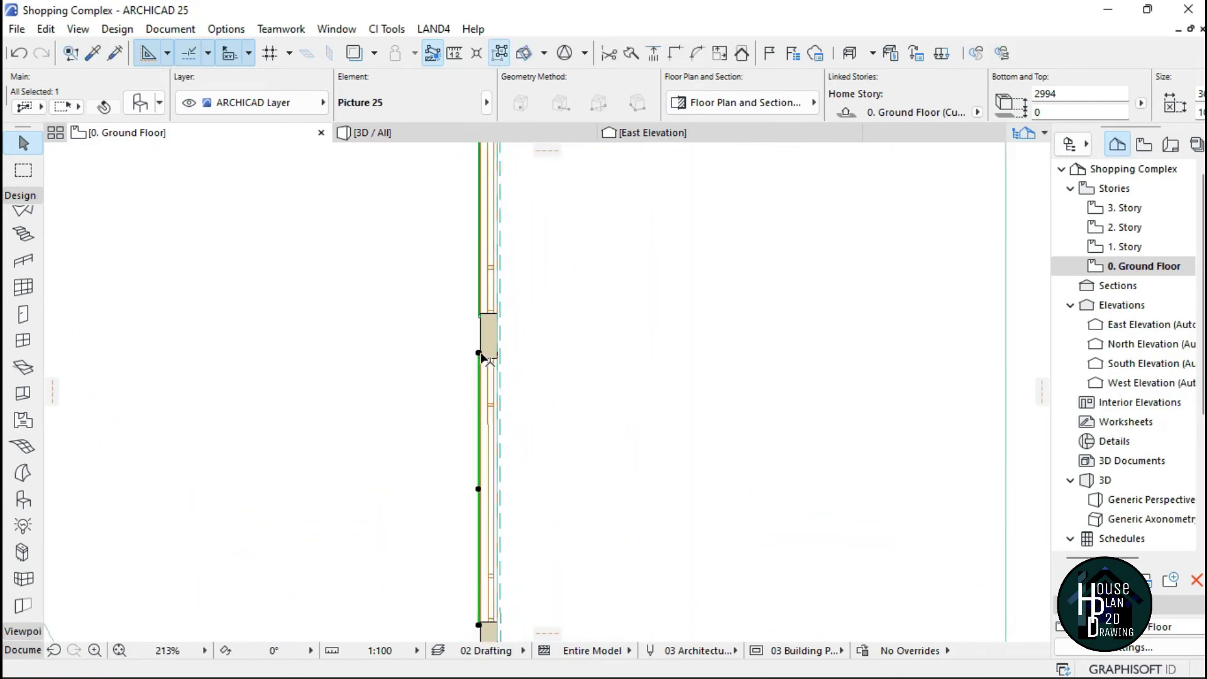
{"action": "scroll", "coordinate": [485, 367], "scroll_direction": "up", "scroll_amount": 9}
{"action": "scroll", "coordinate": [440, 283], "scroll_direction": "down", "scroll_amount": 12}
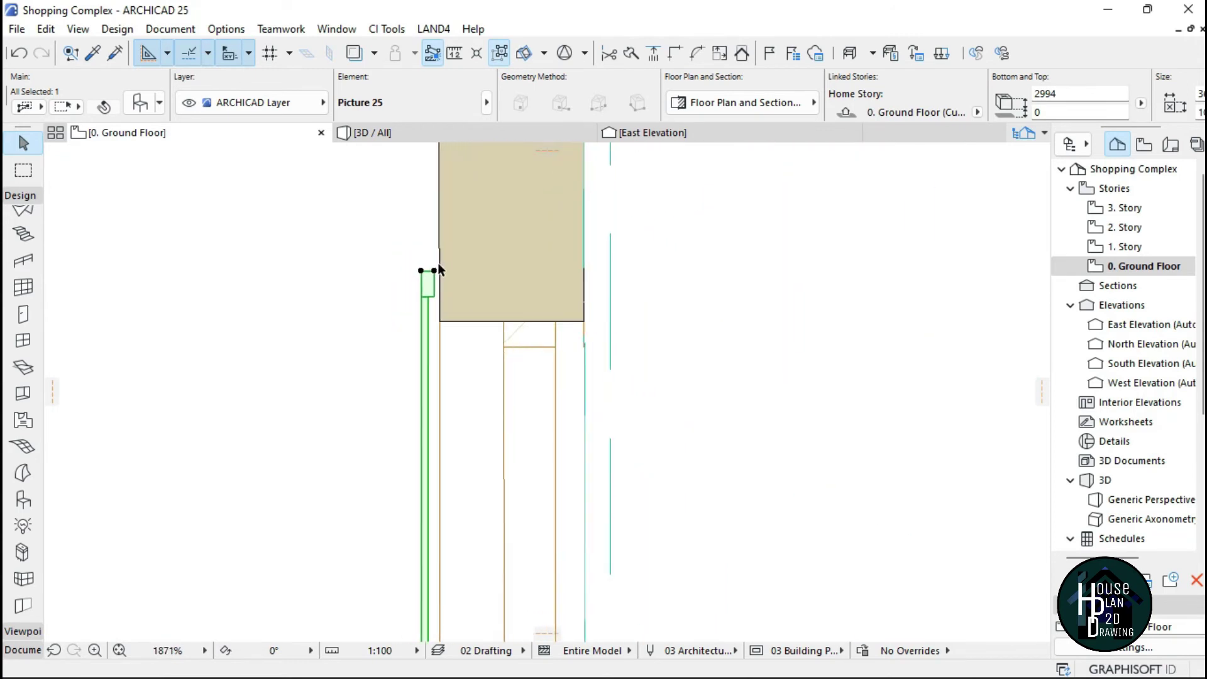
{"action": "scroll", "coordinate": [440, 440], "scroll_direction": "down", "scroll_amount": 4}
{"action": "scroll", "coordinate": [422, 403], "scroll_direction": "up", "scroll_amount": 10}
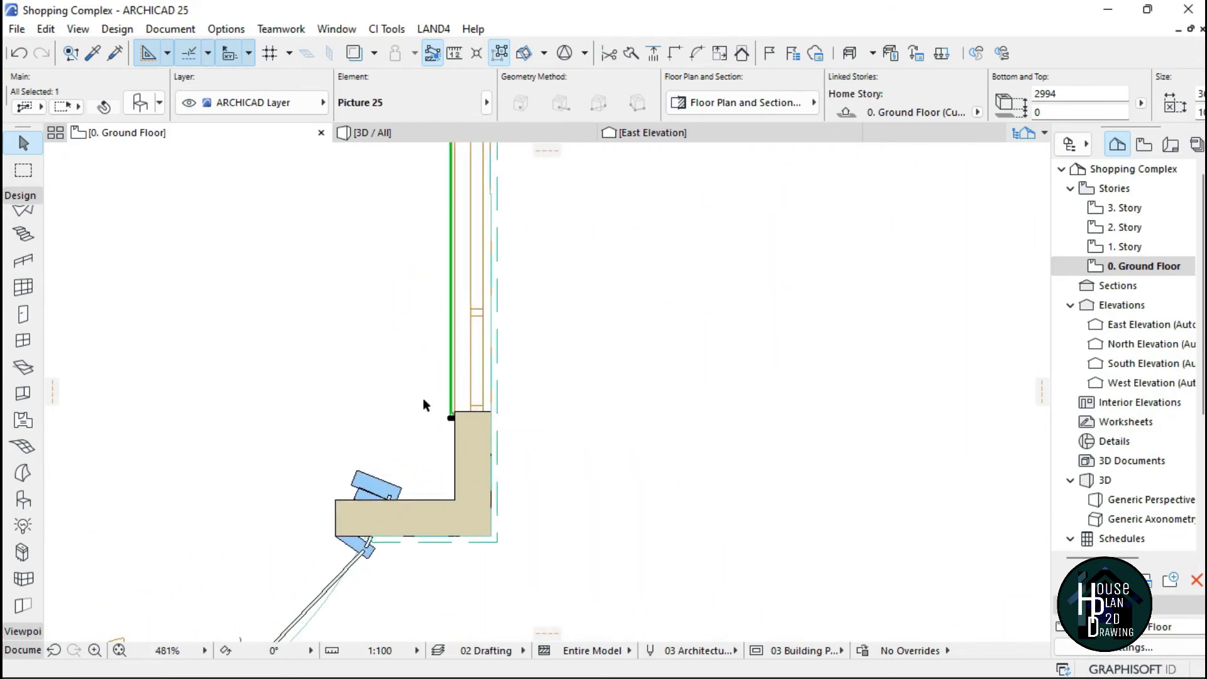
{"action": "scroll", "coordinate": [488, 464], "scroll_direction": "up", "scroll_amount": 8}
Step: Move the picture with Ctrl+D so it sits flush at the wall corner
{"action": "key", "text": "ctrl+d"}
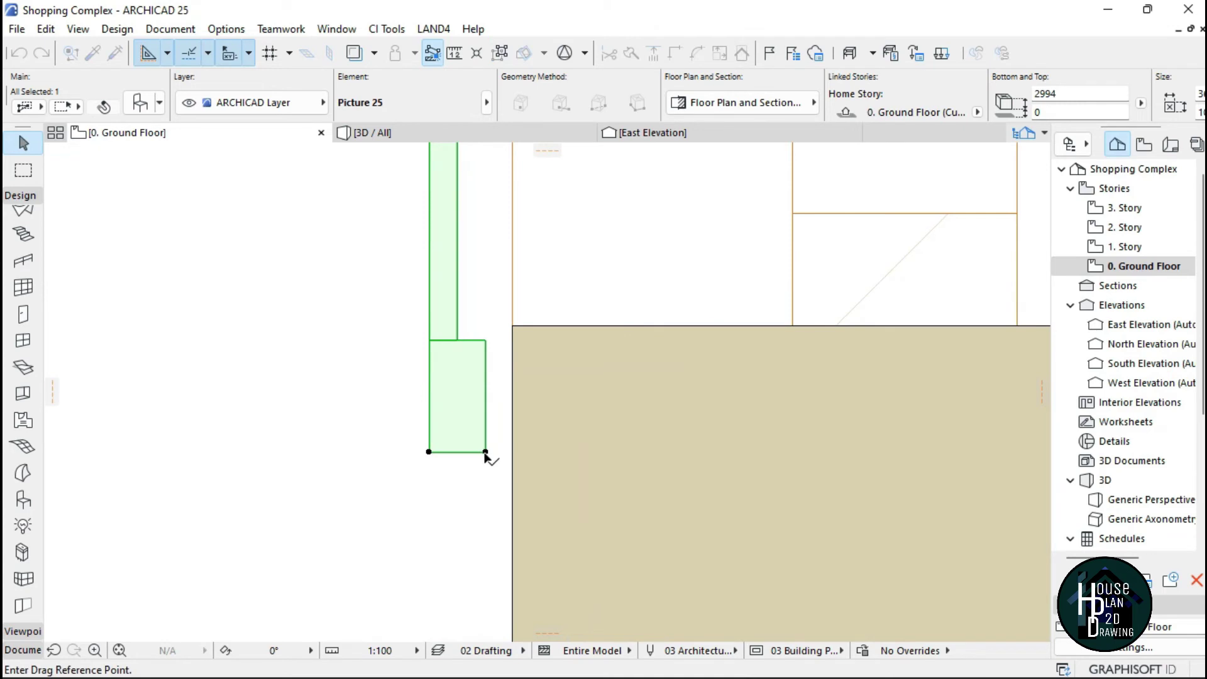
{"action": "left_click", "coordinate": [512, 456]}
{"action": "scroll", "coordinate": [481, 503], "scroll_direction": "down", "scroll_amount": 10}
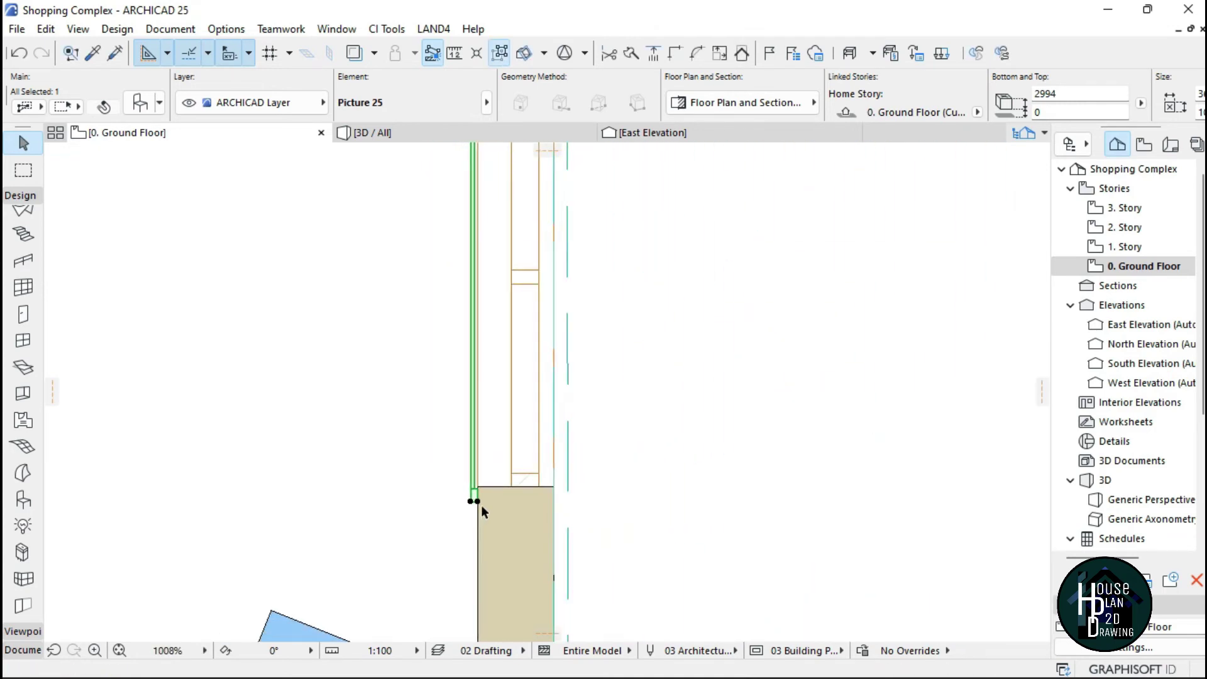
{"action": "scroll", "coordinate": [476, 363], "scroll_direction": "up", "scroll_amount": 3}
{"action": "scroll", "coordinate": [476, 363], "scroll_direction": "up", "scroll_amount": 20}
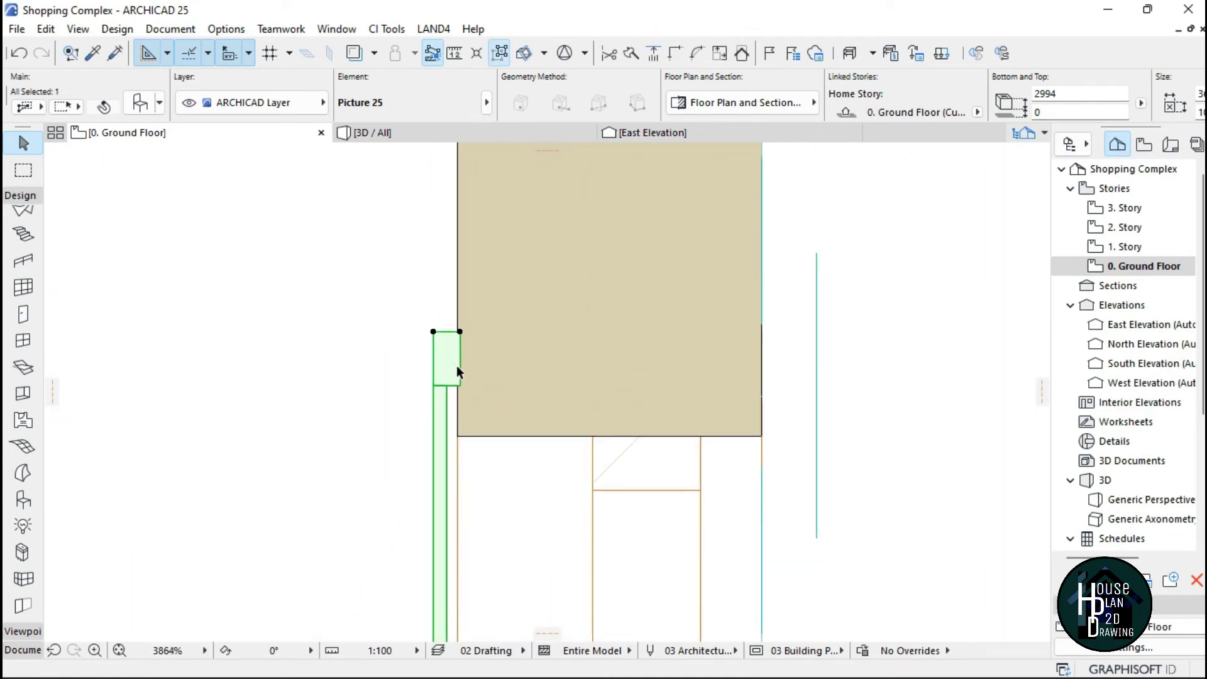
{"action": "scroll", "coordinate": [468, 368], "scroll_direction": "down", "scroll_amount": 2}
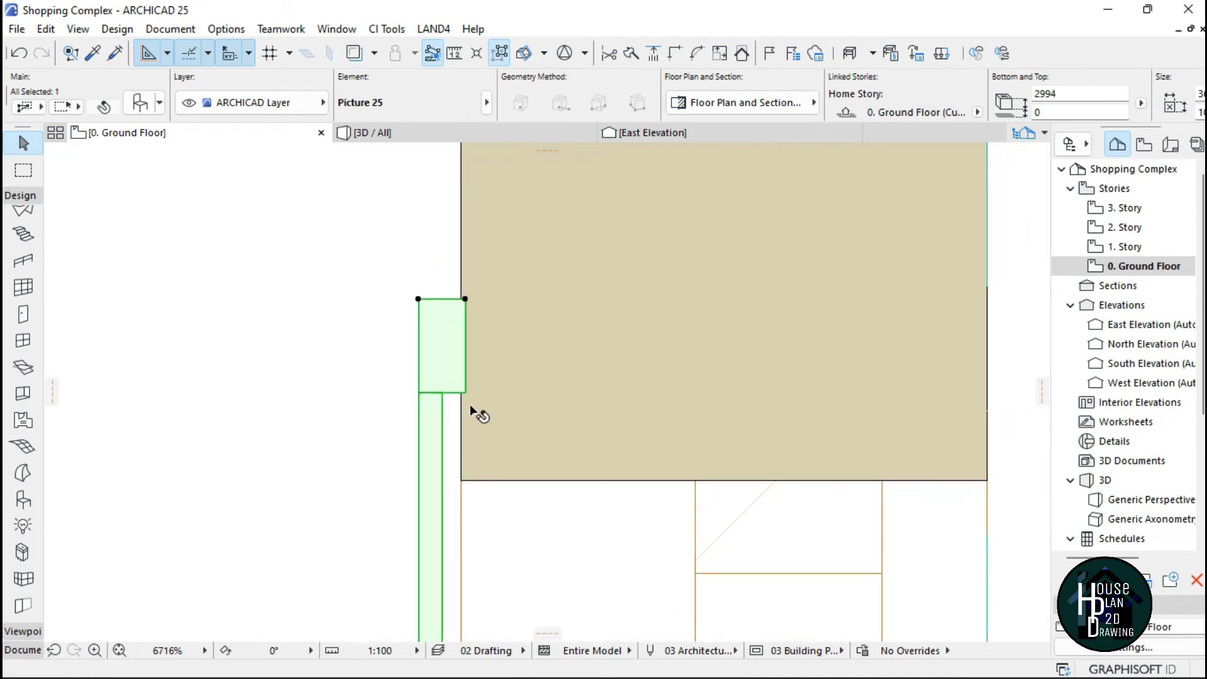
{"action": "scroll", "coordinate": [466, 302], "scroll_direction": "up", "scroll_amount": 8}
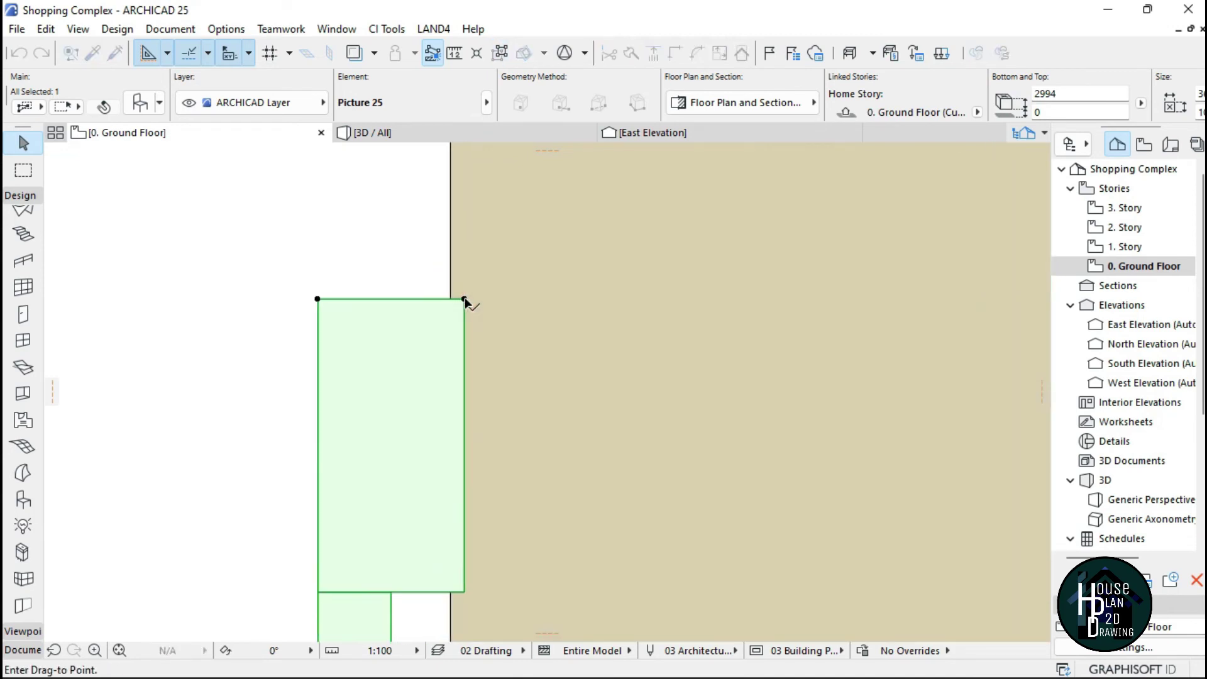
{"action": "scroll", "coordinate": [445, 302], "scroll_direction": "down", "scroll_amount": 15}
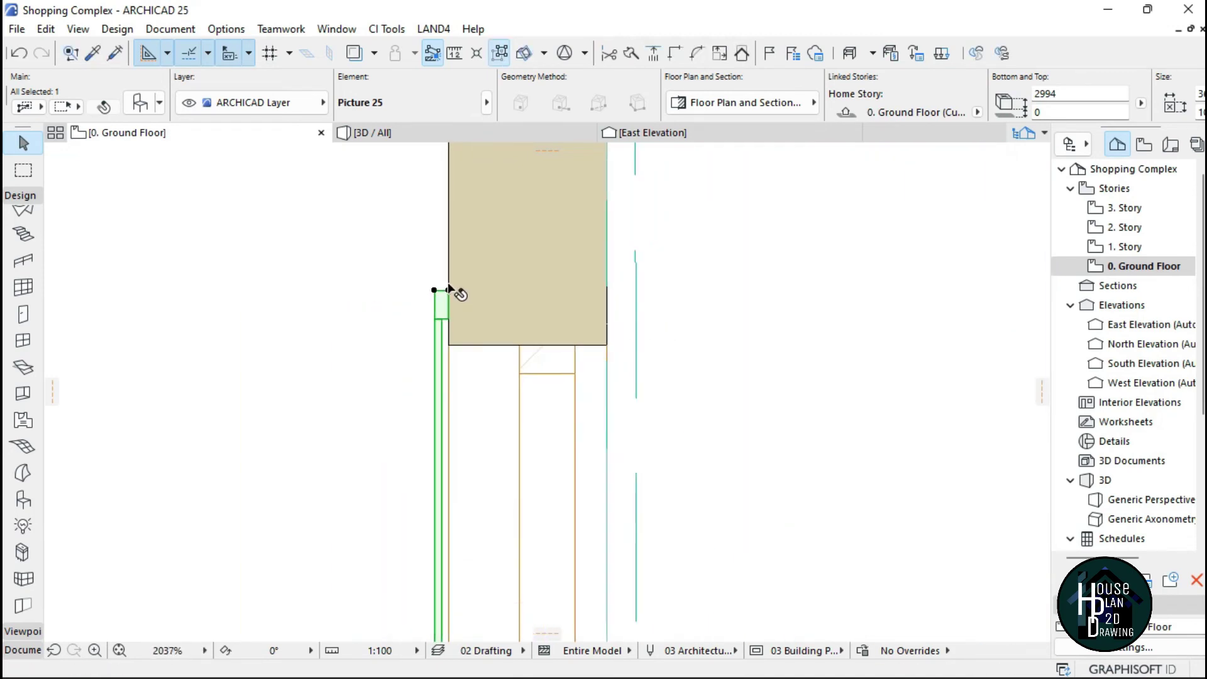
Step: Deselect the picture on the Ground Floor plan
{"action": "key", "text": "Escape"}
{"action": "scroll", "coordinate": [447, 354], "scroll_direction": "up", "scroll_amount": 7}
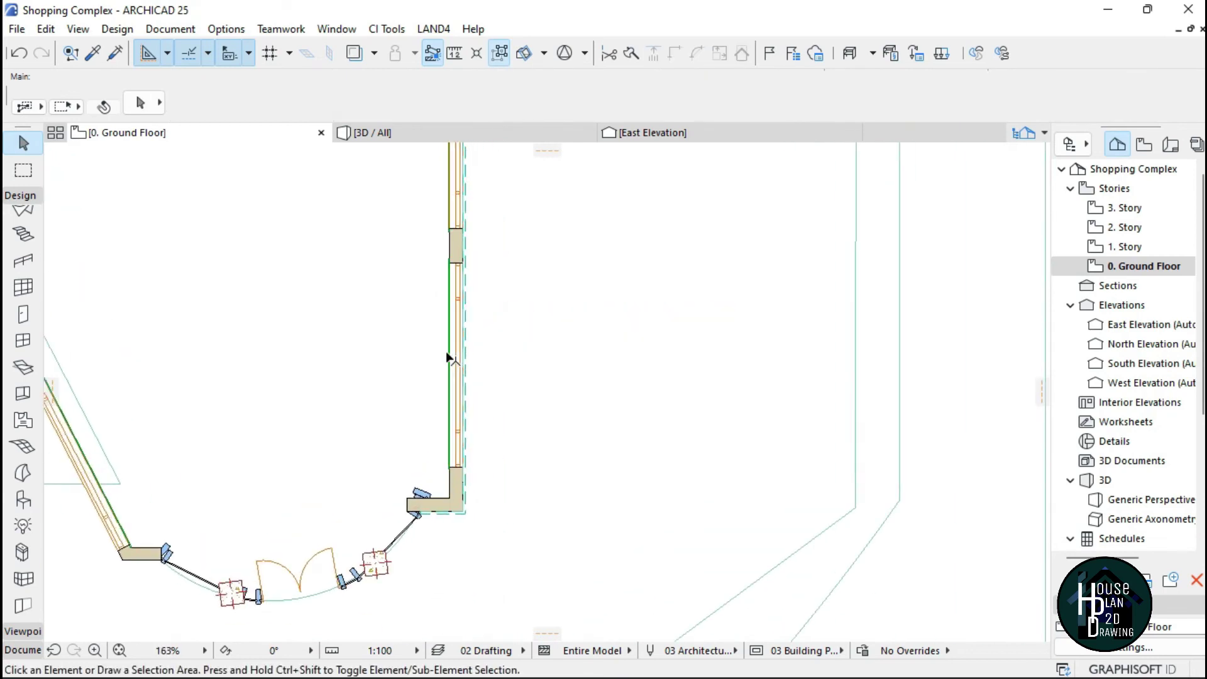
{"action": "scroll", "coordinate": [455, 277], "scroll_direction": "down", "scroll_amount": 10}
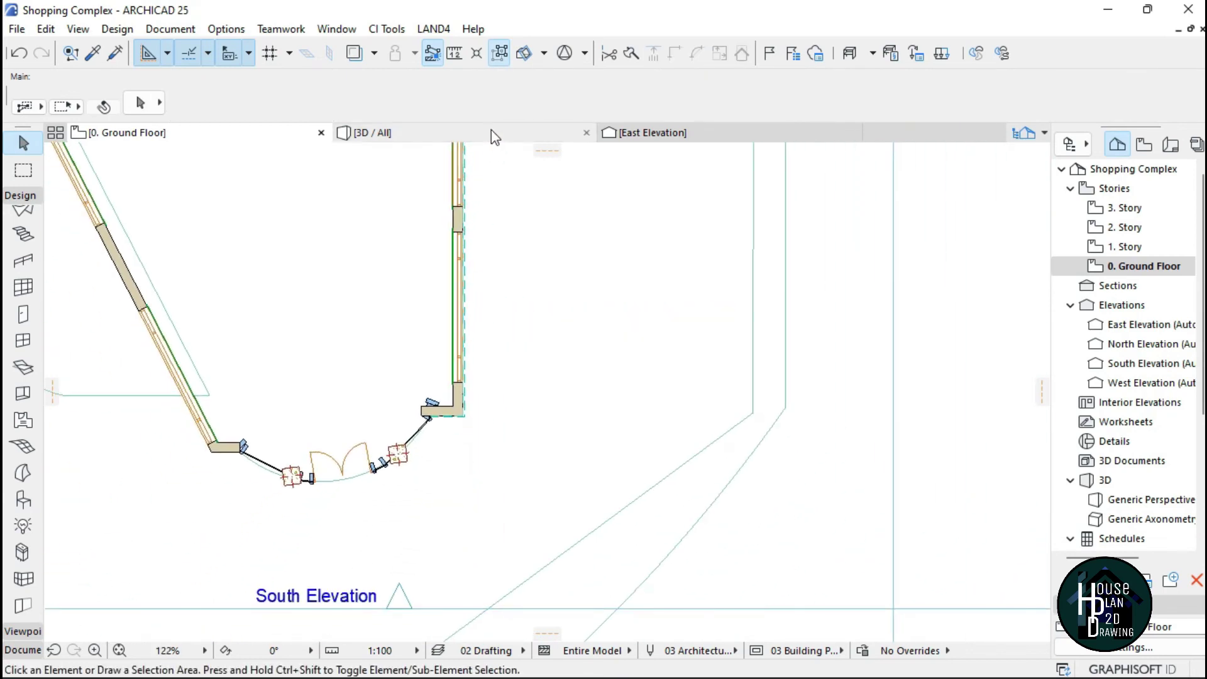
{"action": "left_click", "coordinate": [492, 130]}
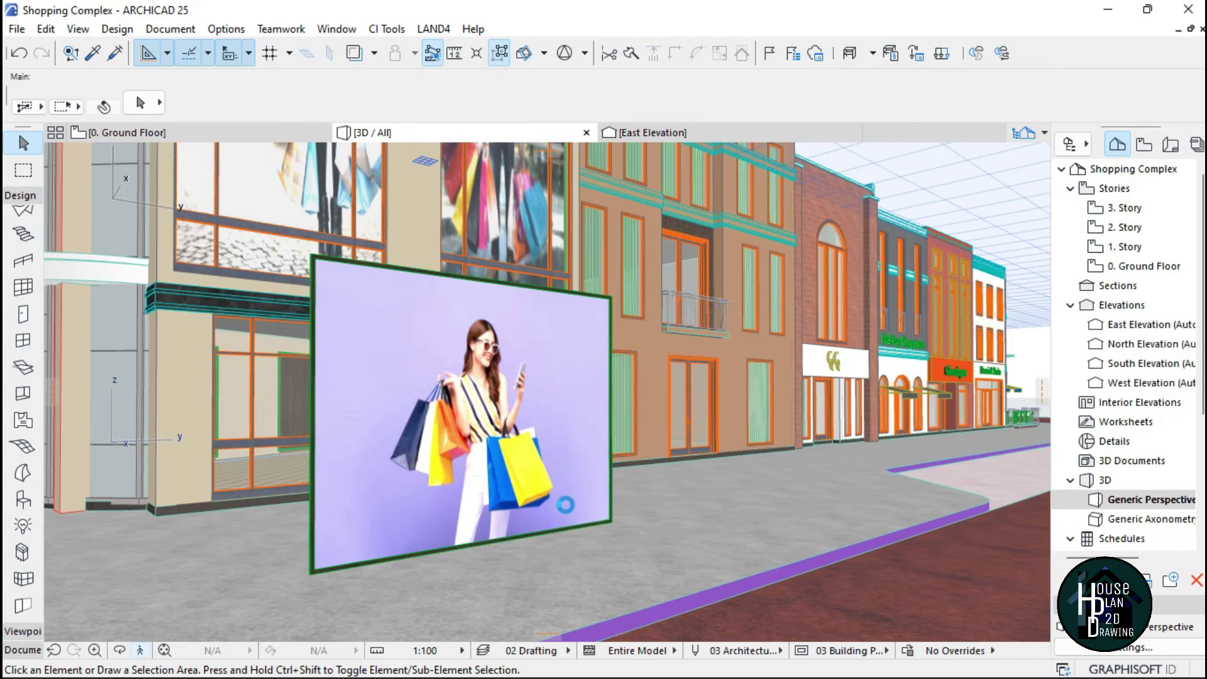
Step: Orbit to the shop facade and walk through the model toward the shop windows
{"action": "middle_click_drag", "start_coordinate": [633, 525], "coordinate": [590, 523], "text": "shift"}
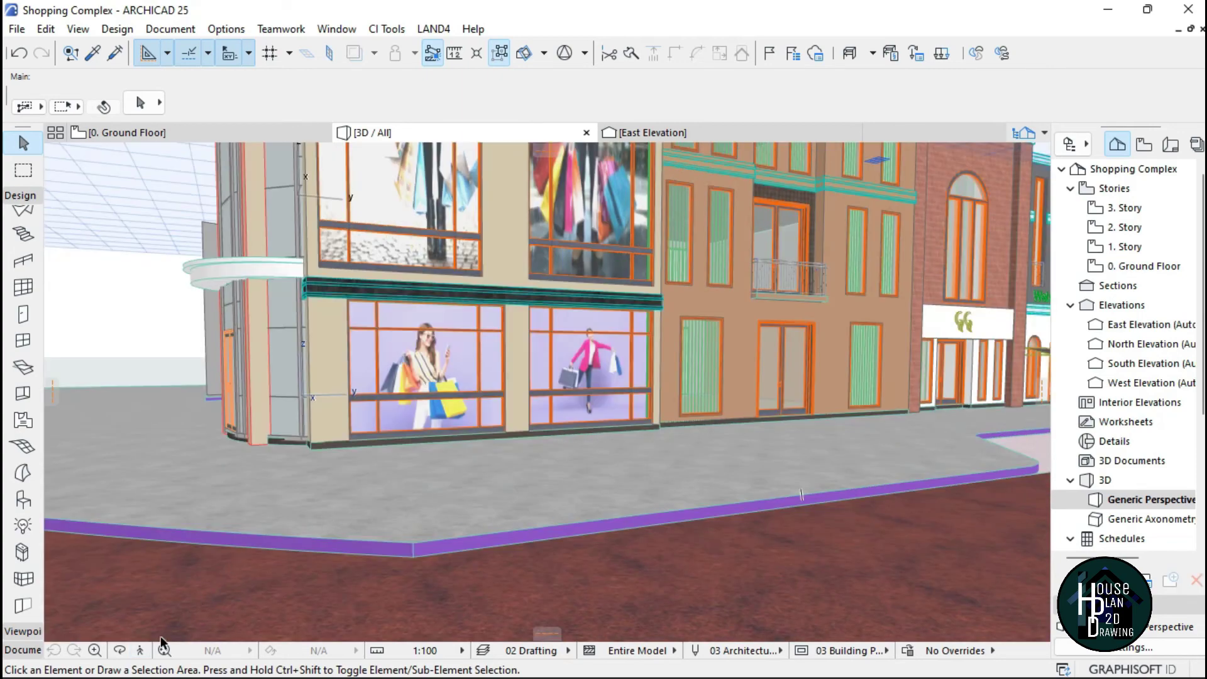
{"action": "left_click", "coordinate": [139, 650]}
{"action": "key", "text": "Up"}
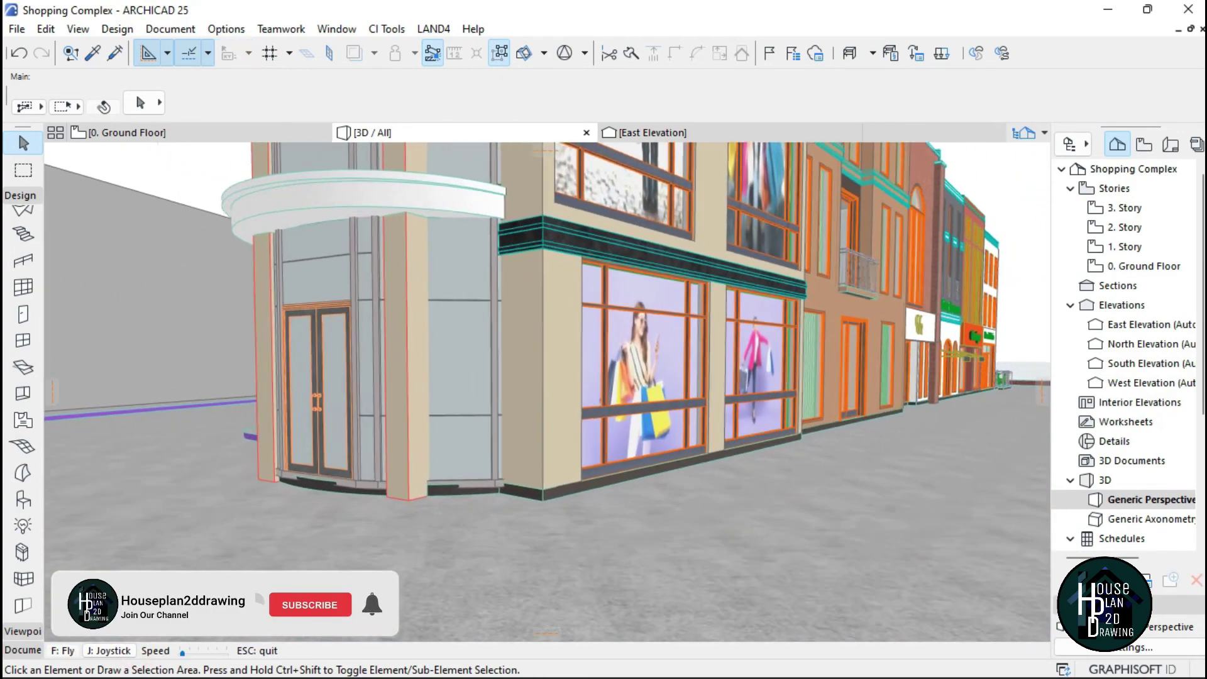
{"action": "key", "text": "Up"}
{"action": "key", "text": "Right"}
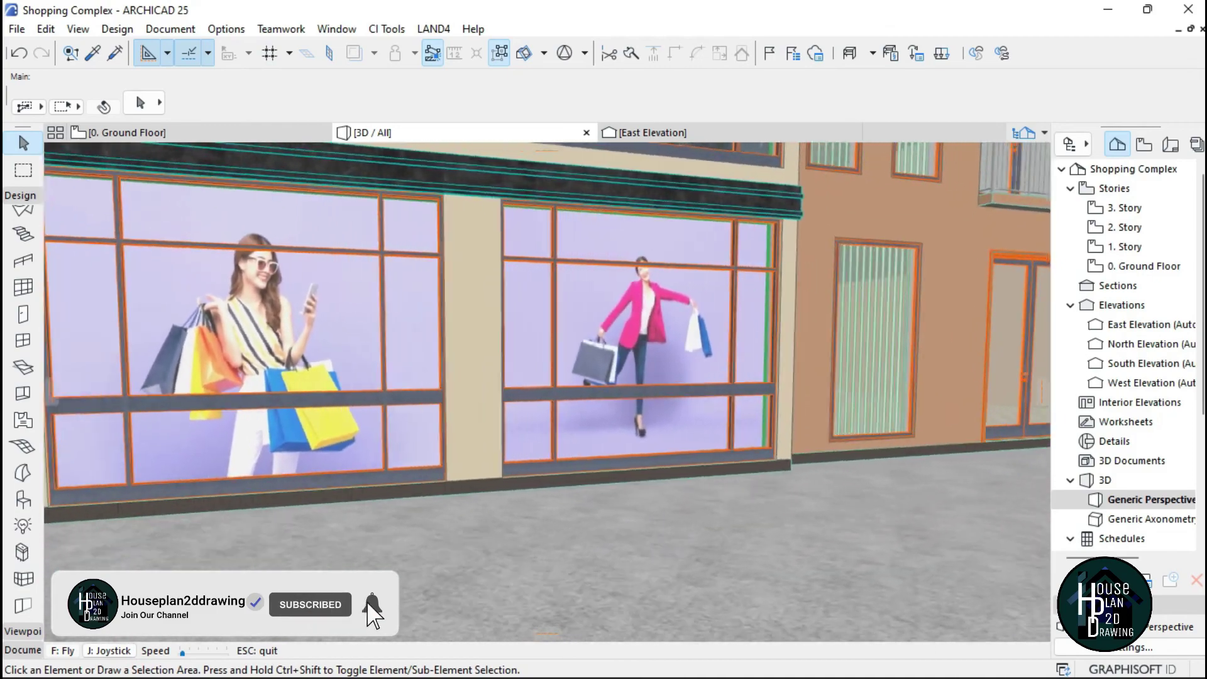
{"action": "key", "text": "Left"}
{"action": "key", "text": "Down"}
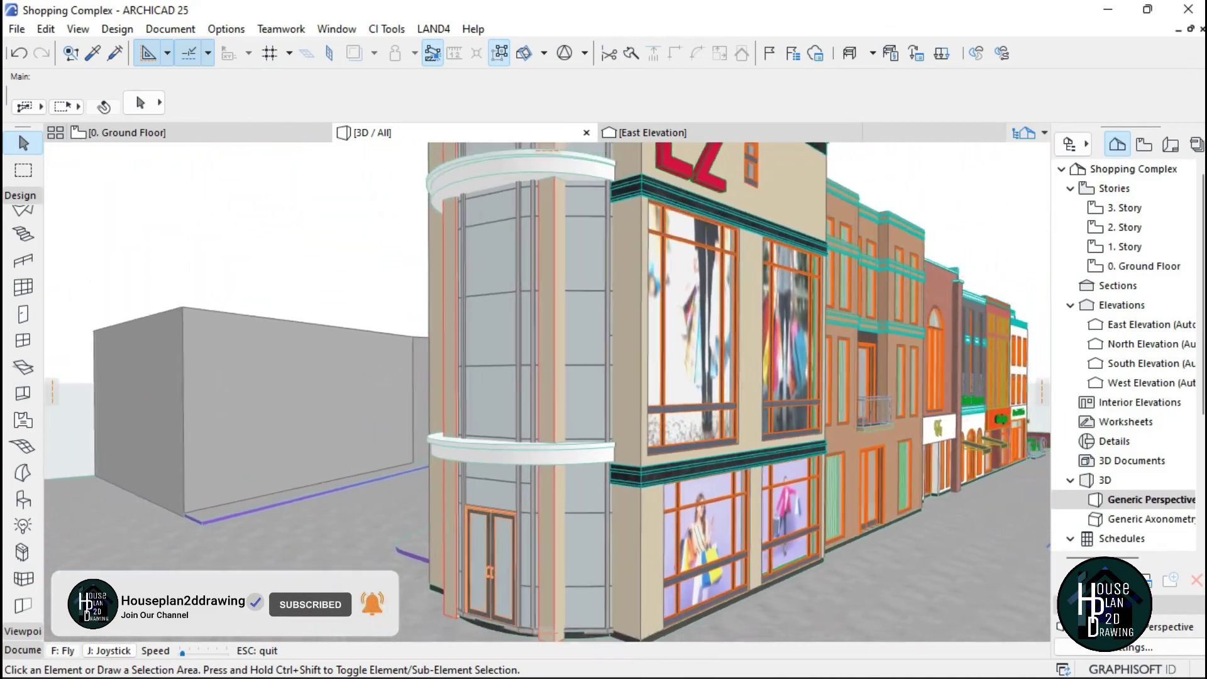
Step: Walk around the Ez corner and along the street, viewing the advertisement-filled storefronts
{"action": "key", "text": "Up"}
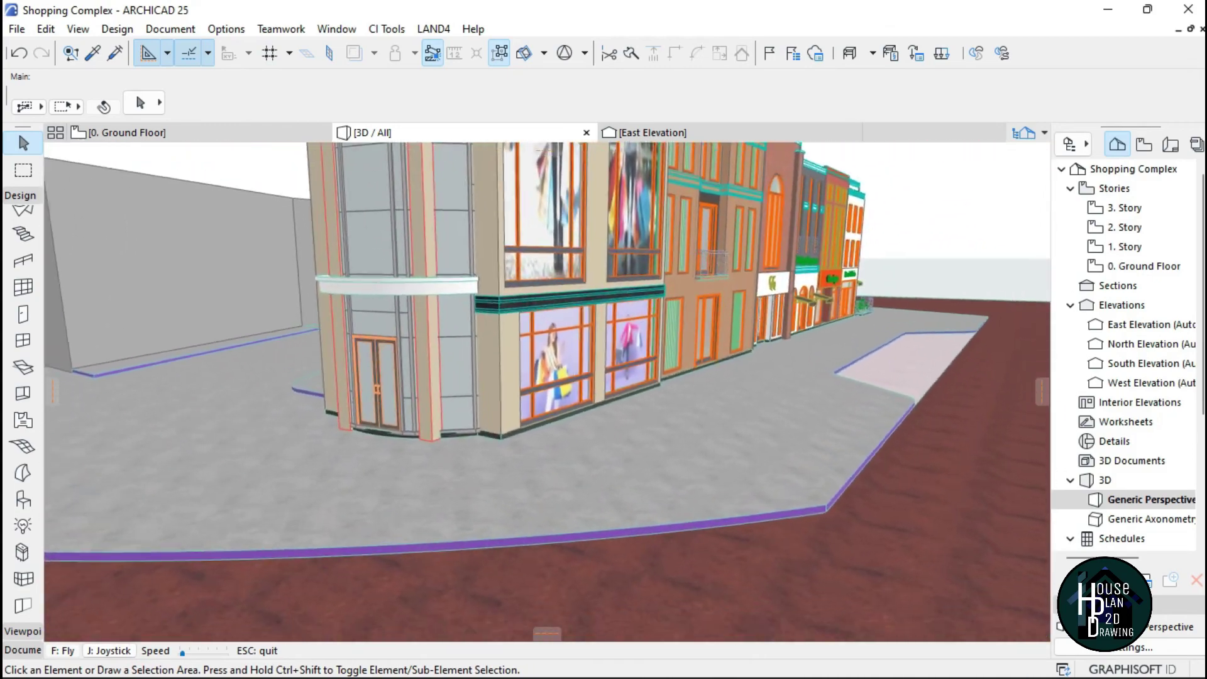
{"action": "key", "text": "Down"}
{"action": "key", "text": "Right"}
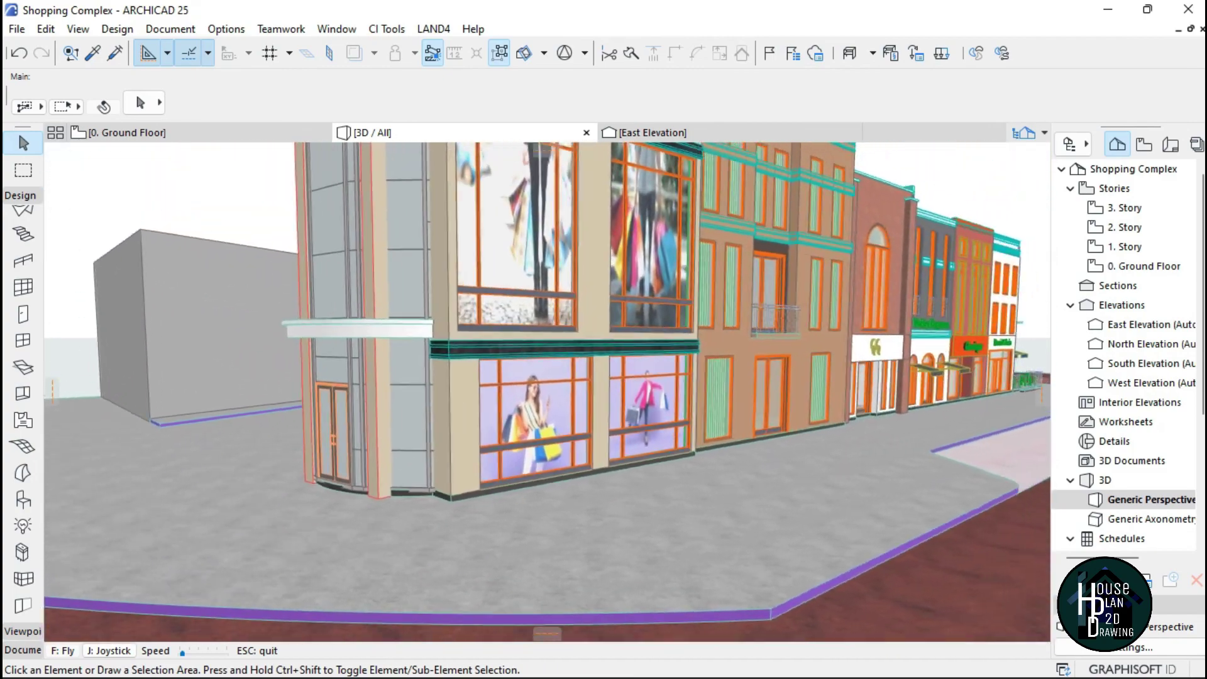
{"action": "key", "text": "Up"}
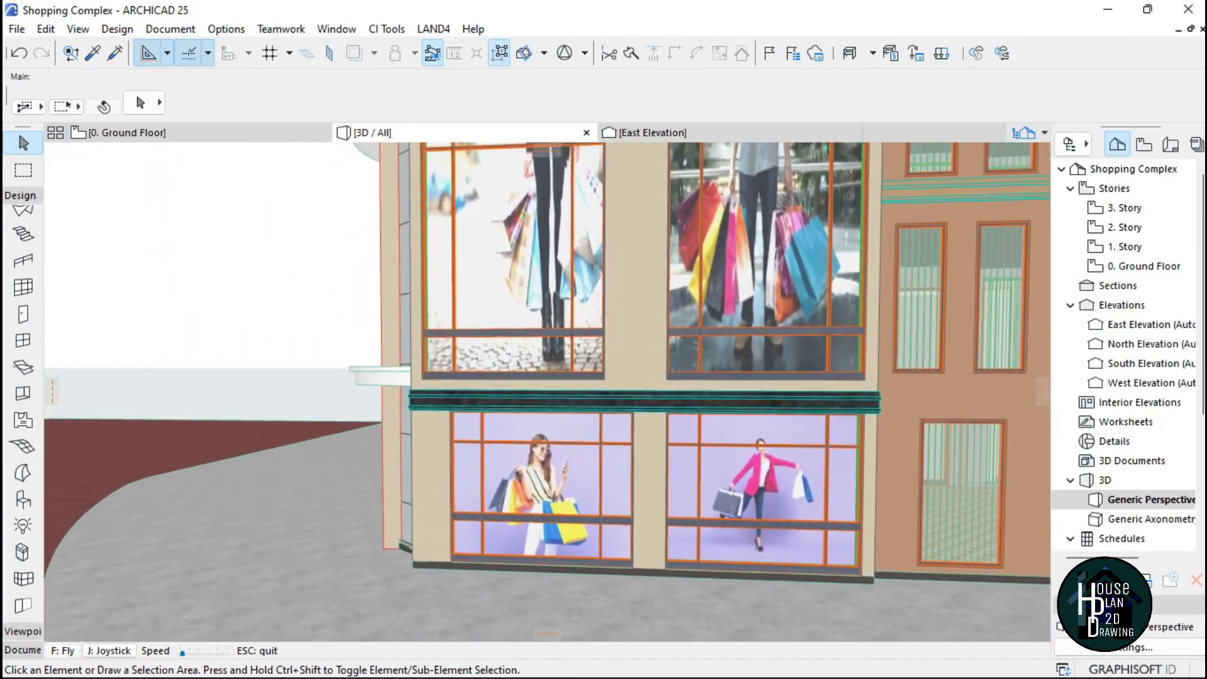
{"action": "key", "text": "Down"}
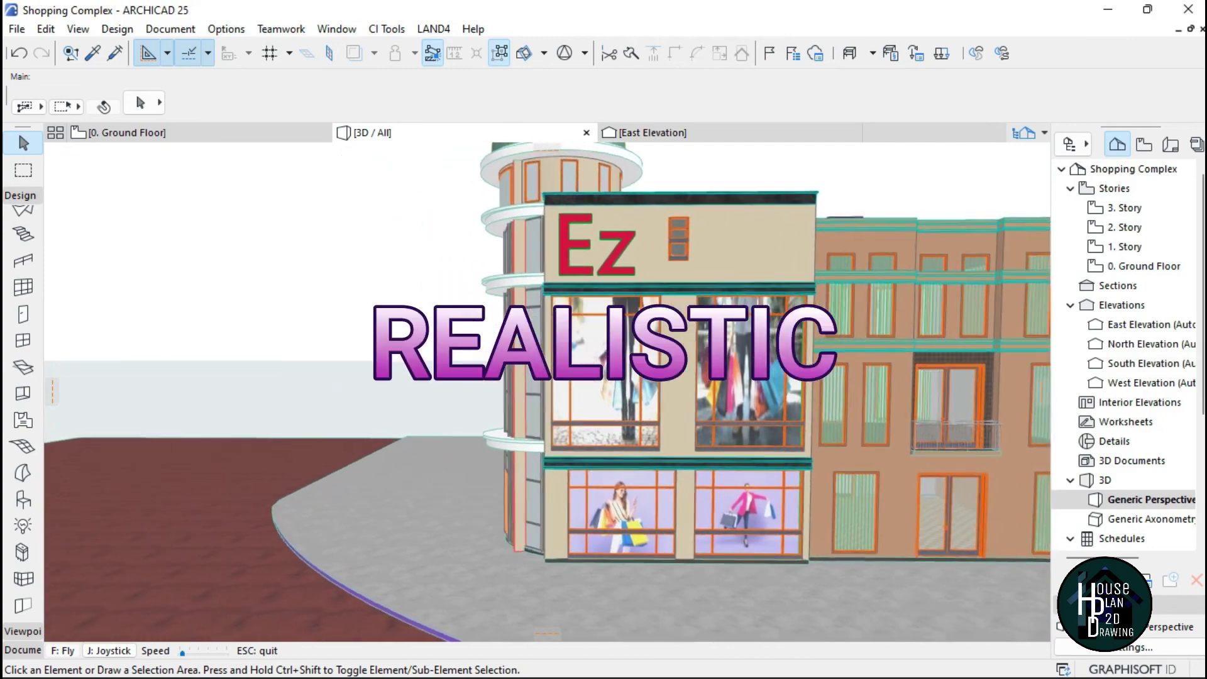
{"action": "key", "text": "Left"}
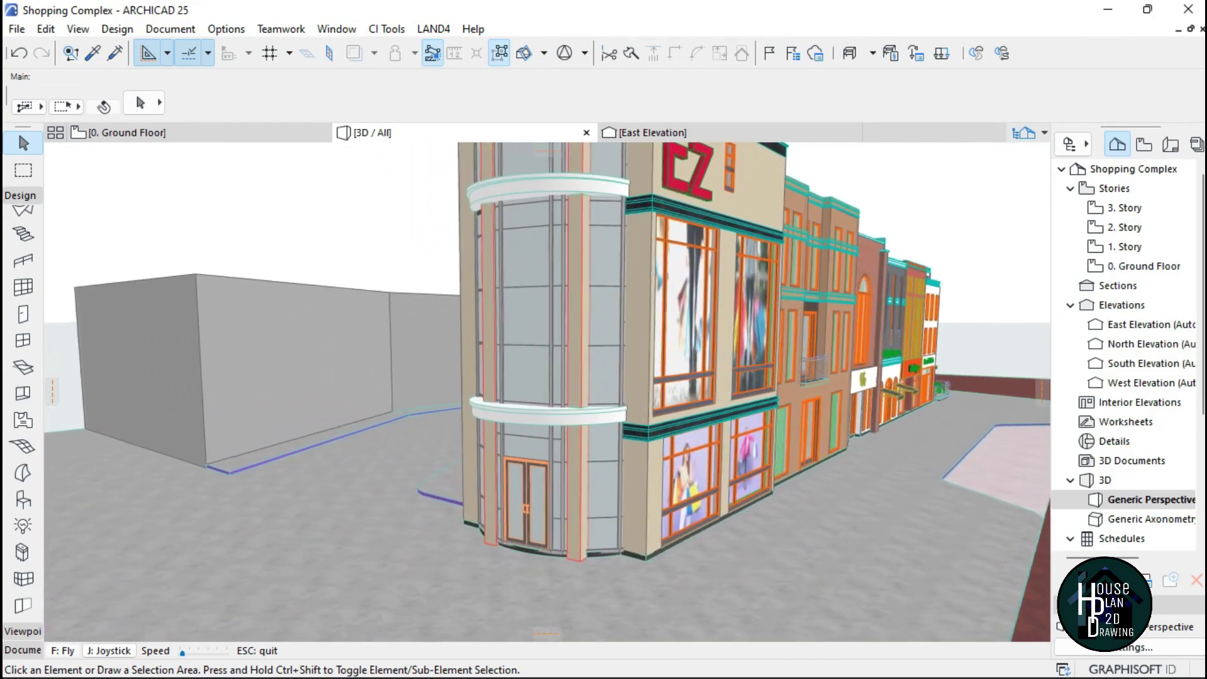
{"action": "key", "text": "Left"}
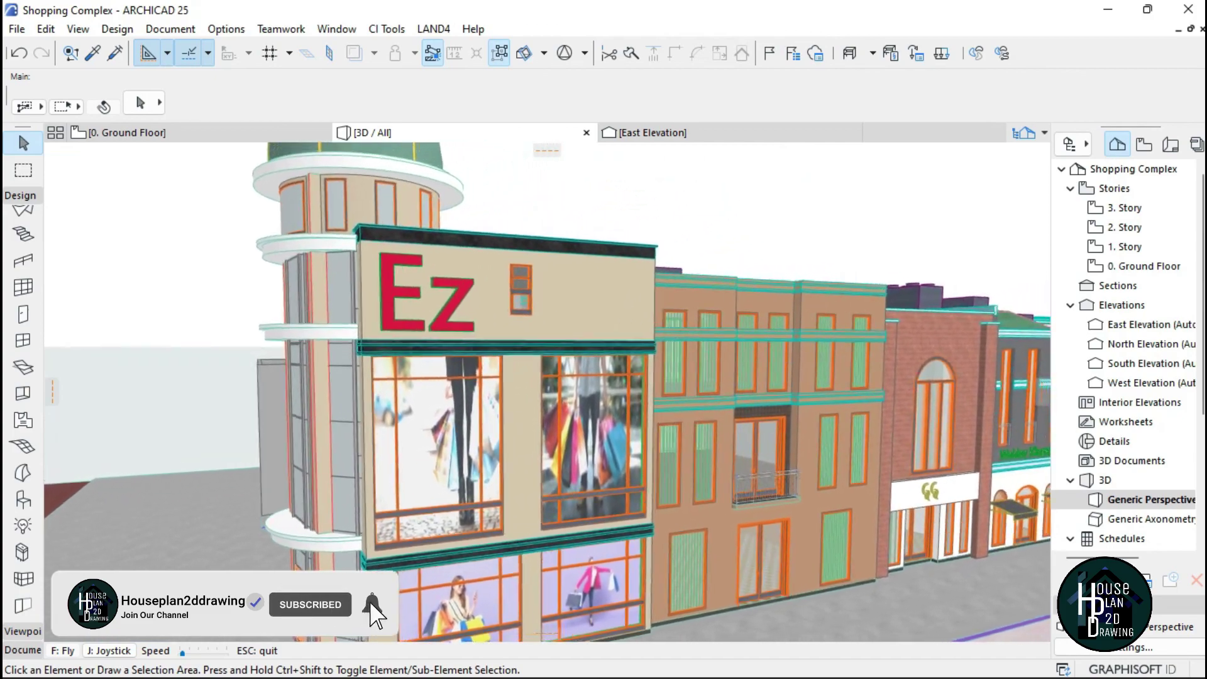
{"action": "key", "text": "Right"}
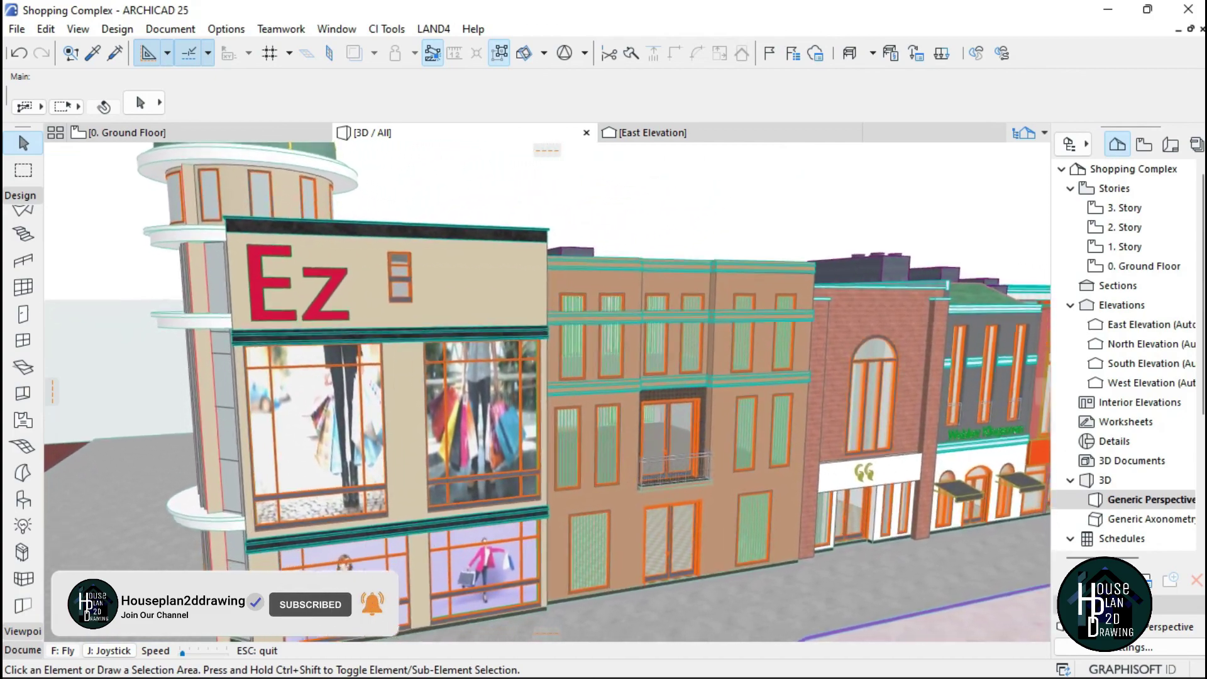